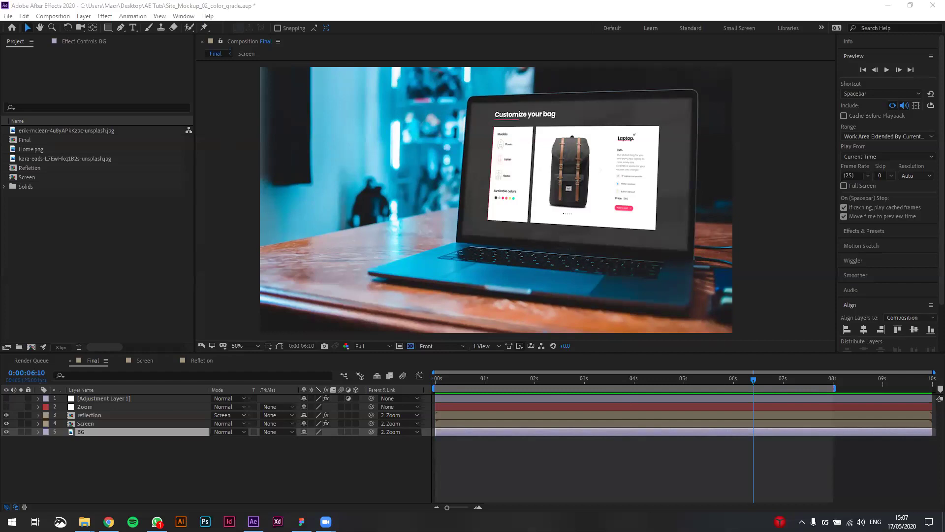
# Save the current site mockup project and start a new empty project
pyautogui.click(149, 466)
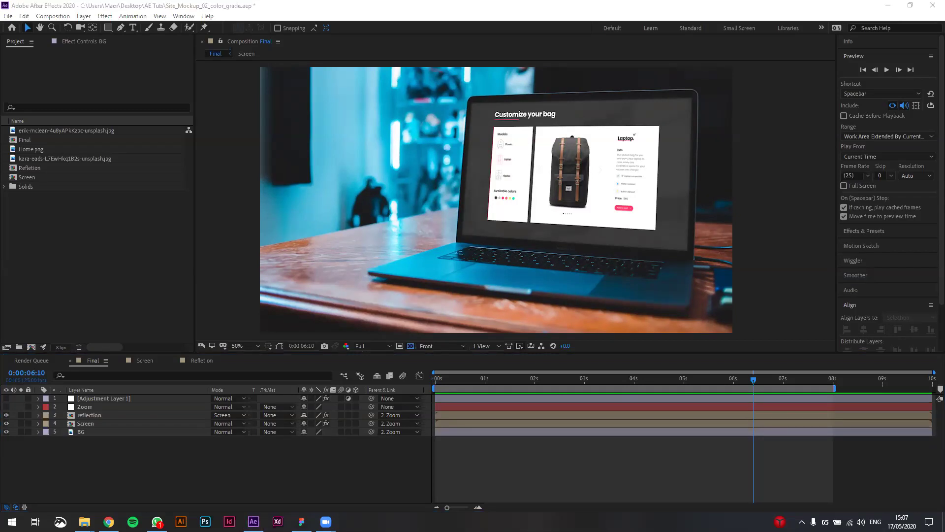
pyautogui.click(419, 6)
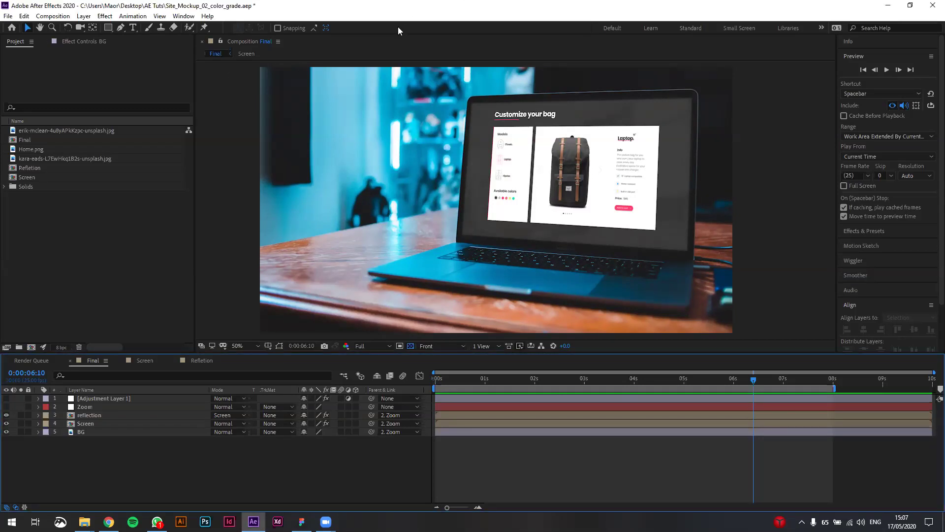
pyautogui.hotkey('ctrl', 's')
pyautogui.click(8, 16)
pyautogui.moveTo(19, 29)
pyautogui.click(193, 28)
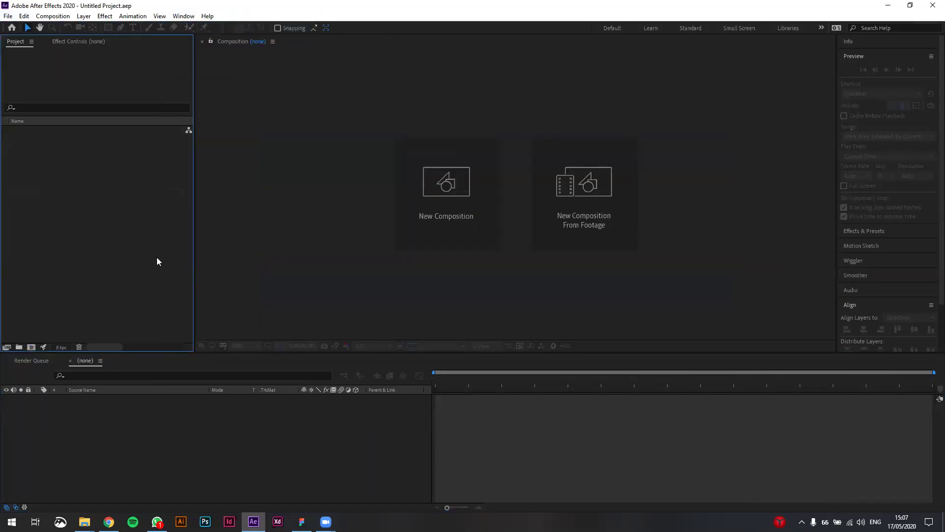
# Switch to File Explorer and open the images folder inside Animated Mockup
pyautogui.moveTo(85, 521)
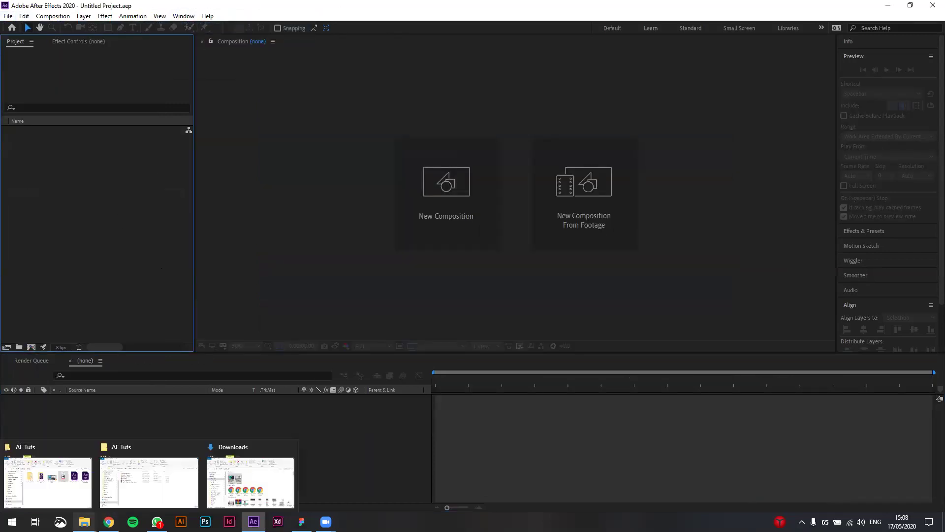
pyautogui.click(146, 492)
pyautogui.doubleClick(408, 203)
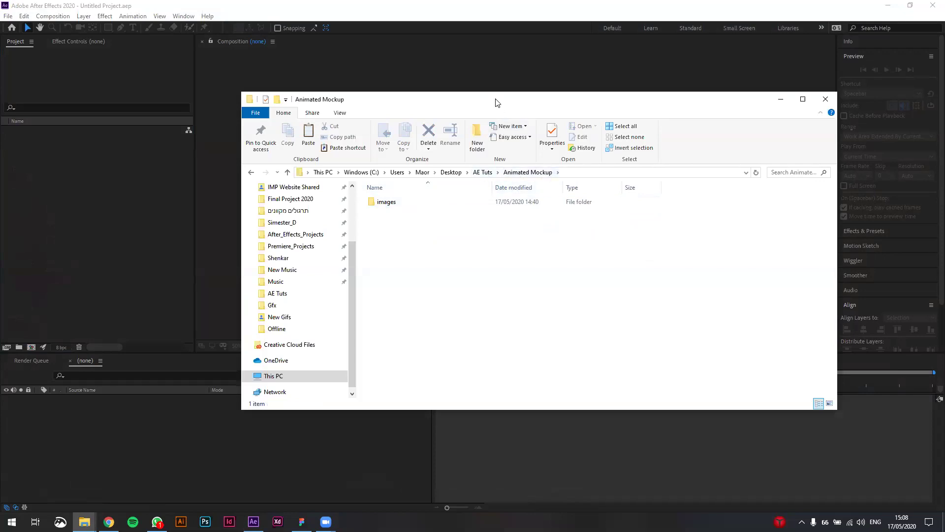
pyautogui.moveTo(498, 100); pyautogui.dragTo(431, 101)
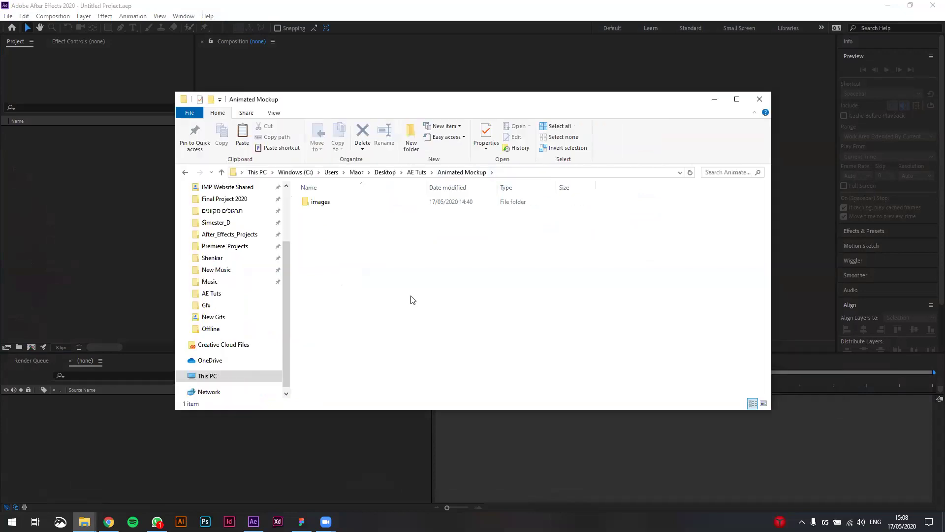
pyautogui.doubleClick(339, 208)
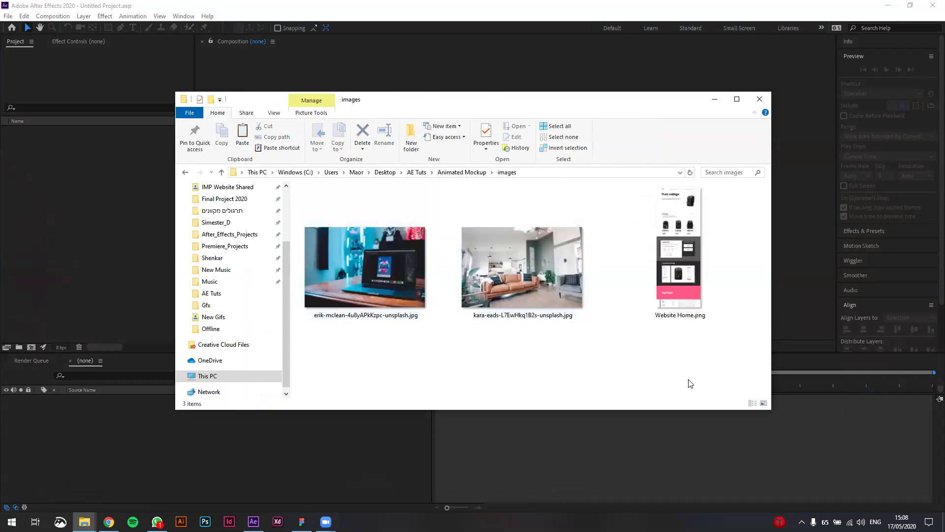
# Examine the laptop photo, the living-room photo and Website Home.png in the images folder
pyautogui.click(364, 273)
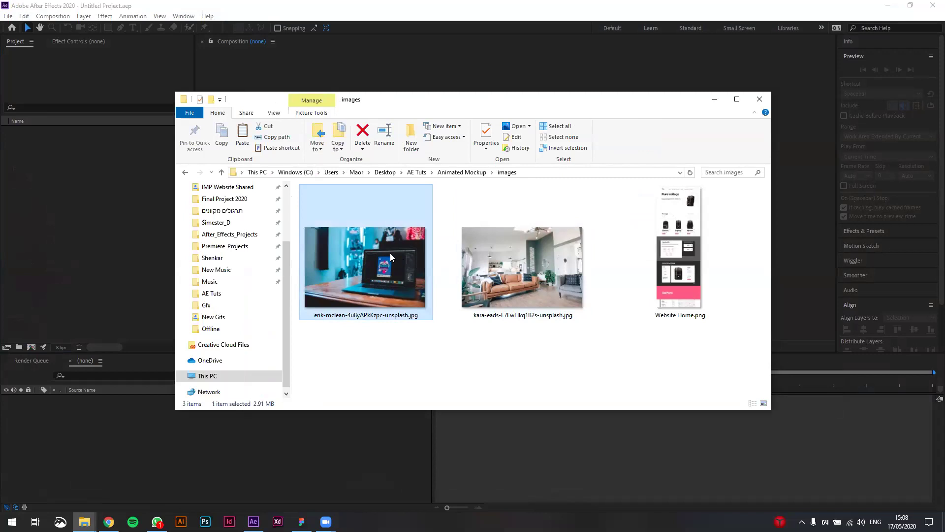
pyautogui.click(501, 285)
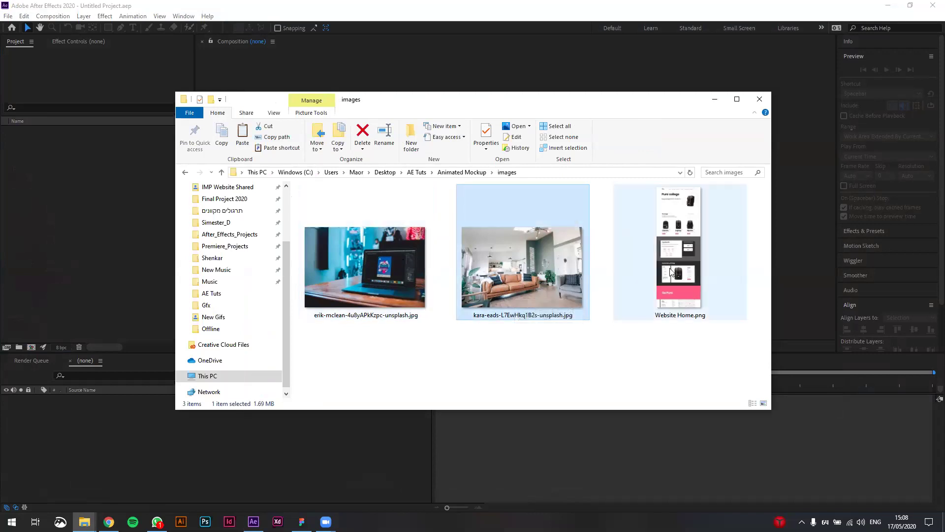
pyautogui.click(688, 294)
pyautogui.click(595, 375)
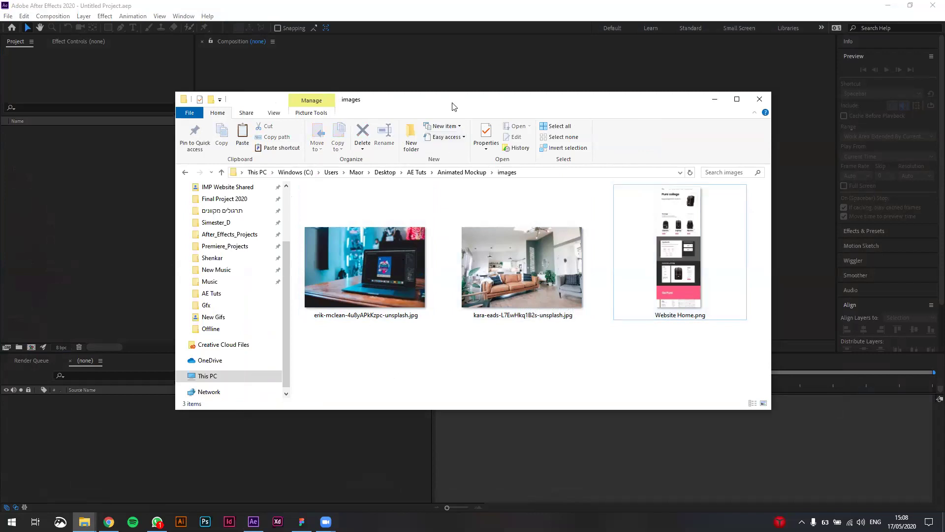
pyautogui.moveTo(443, 103); pyautogui.dragTo(524, 99)
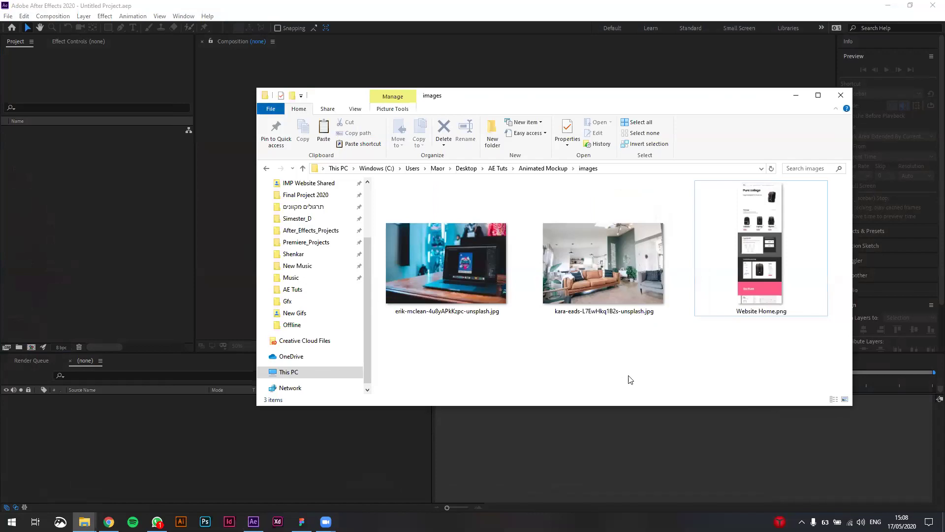
pyautogui.moveTo(655, 103); pyautogui.dragTo(634, 102)
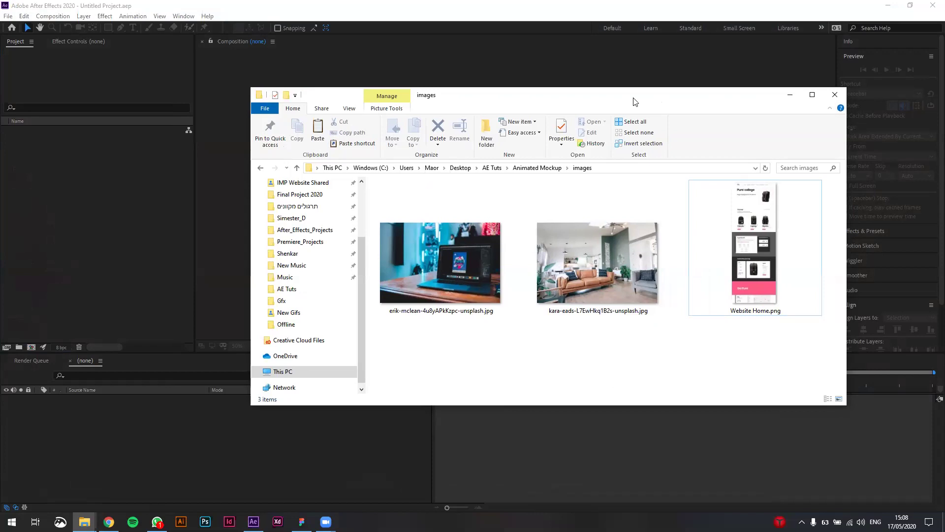
pyautogui.moveTo(634, 102); pyautogui.dragTo(578, 111)
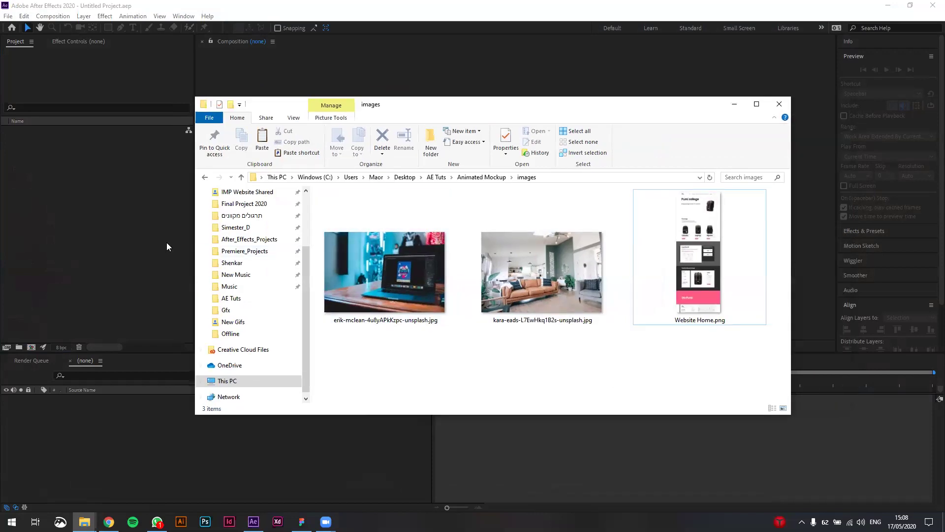
# Switch back to After Effects and set up a new composition with the HDTV 1080 25 preset
pyautogui.doubleClick(136, 185)
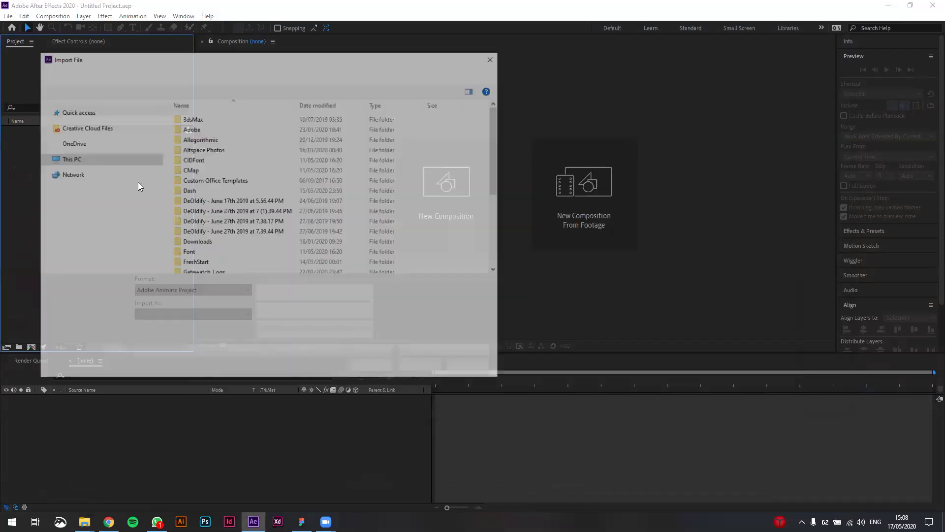
pyautogui.press('Escape')
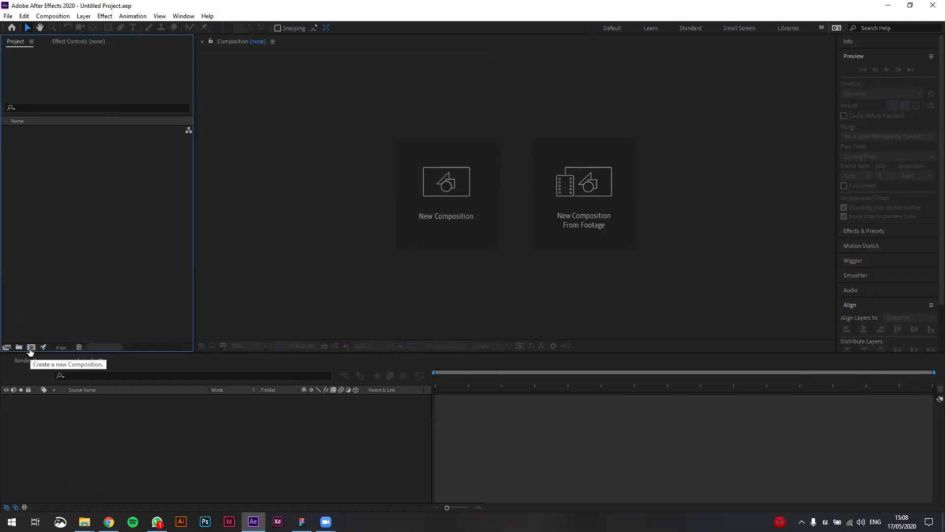
pyautogui.click(30, 349)
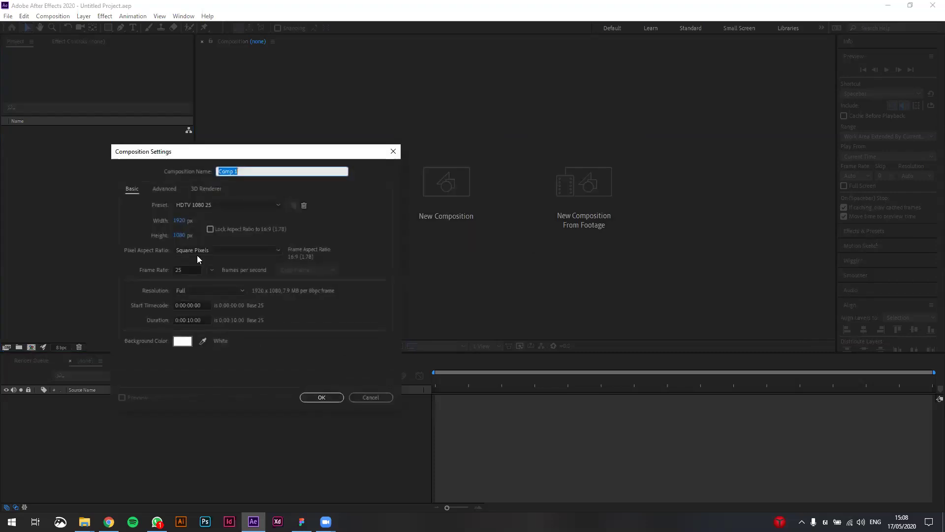
pyautogui.moveTo(235, 152); pyautogui.dragTo(323, 93)
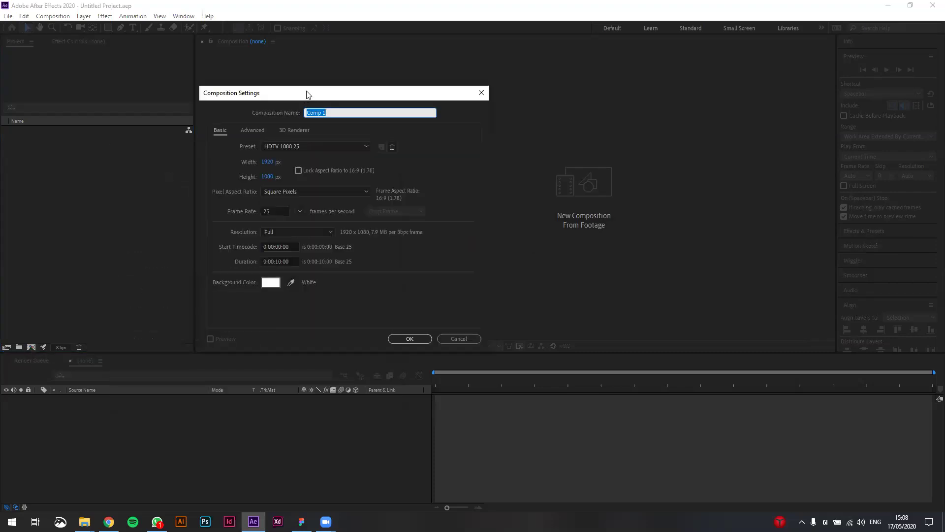
pyautogui.moveTo(306, 93); pyautogui.dragTo(300, 95)
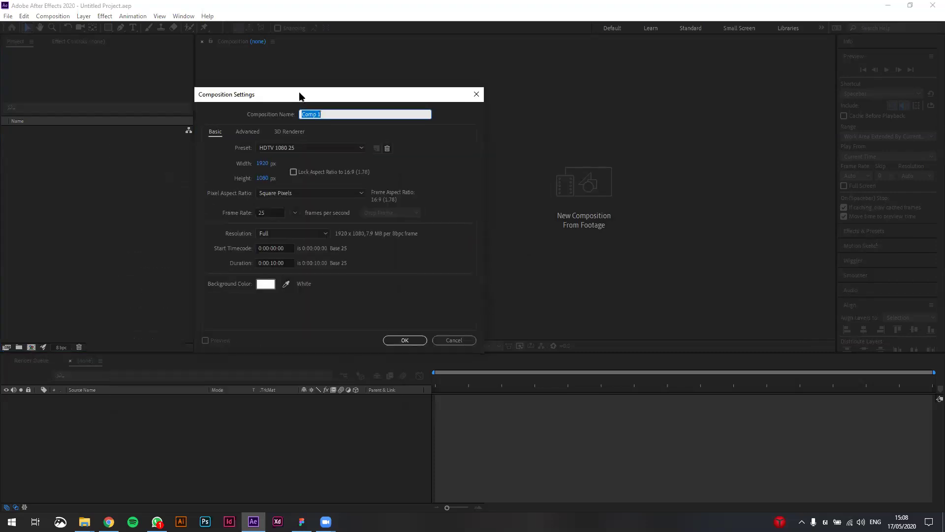
pyautogui.click(298, 149)
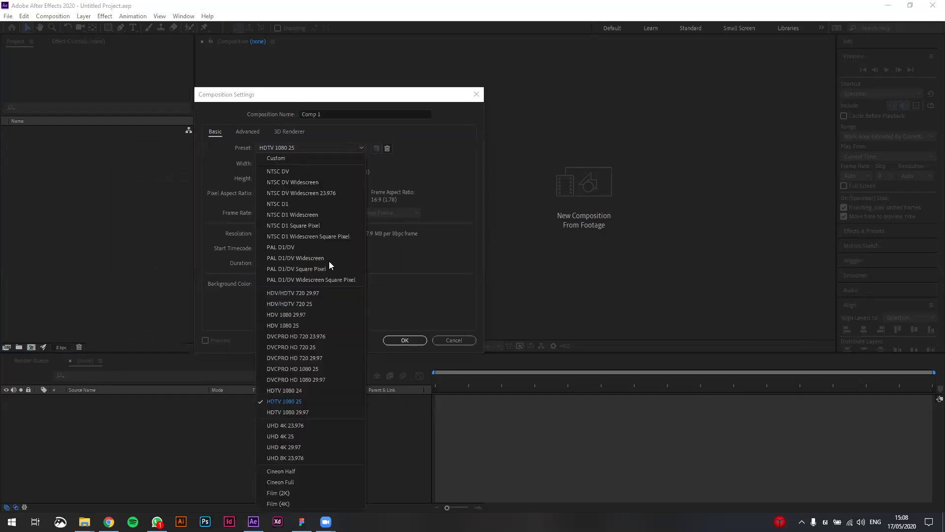
pyautogui.click(305, 402)
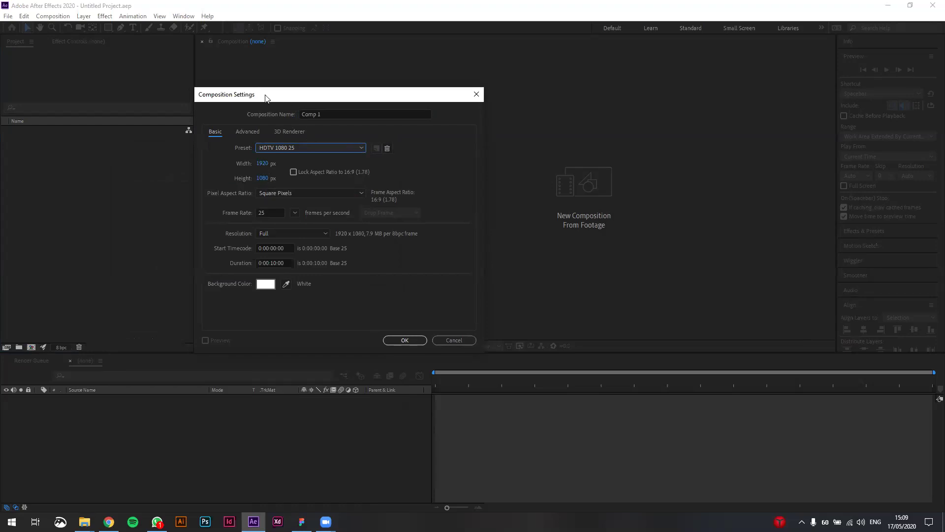
pyautogui.moveTo(263, 92); pyautogui.dragTo(261, 92)
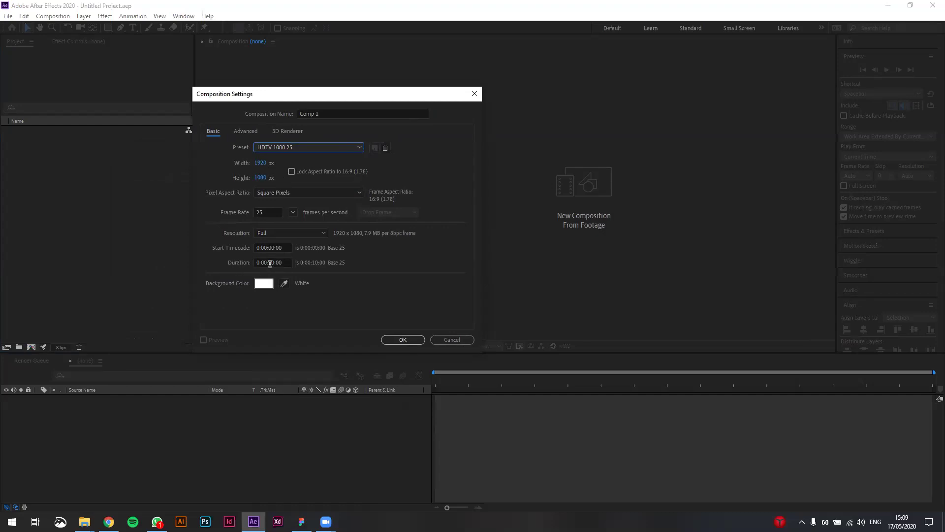
# Name the composition Mockup and create it with a duration of 0:00:10:00
pyautogui.click(270, 264)
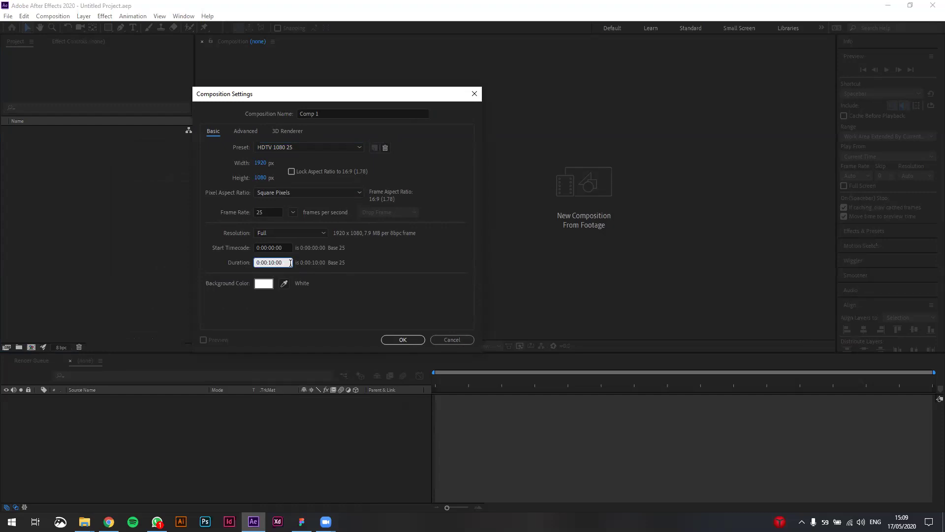
pyautogui.click(285, 263)
pyautogui.click(324, 114)
pyautogui.write('Mockup')
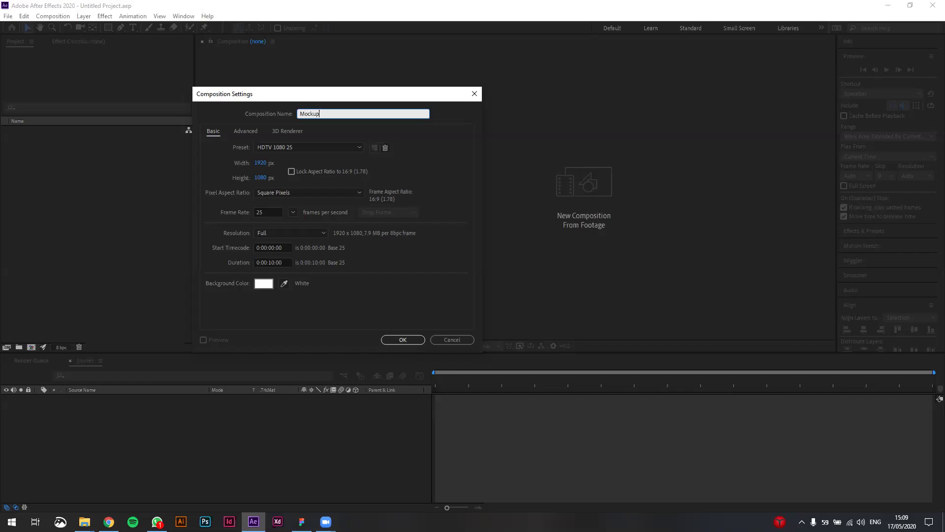
pyautogui.click(402, 340)
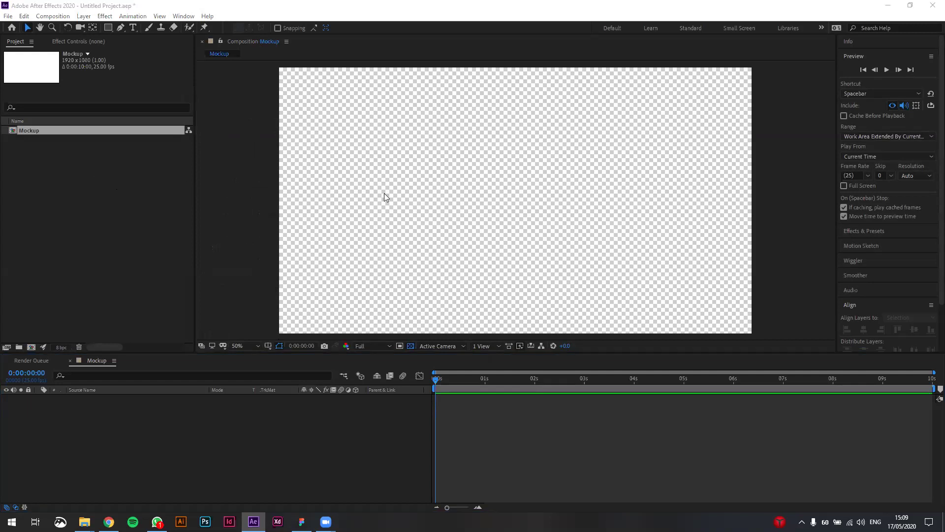
# Import the laptop photo, the living-room photo and Website Home.png from the images folder into the project
pyautogui.hotkey('alt', 'Tab')
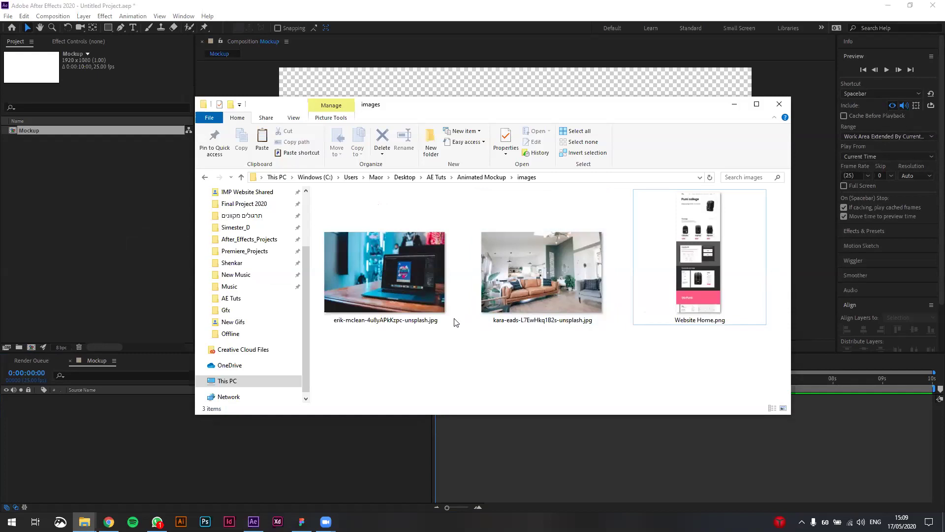
pyautogui.moveTo(354, 381); pyautogui.dragTo(709, 261)
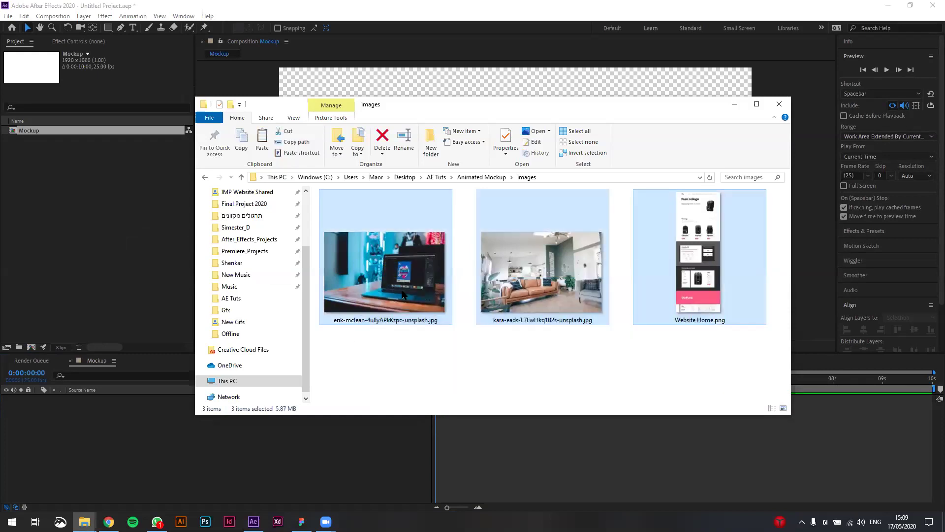
pyautogui.moveTo(406, 278); pyautogui.dragTo(59, 190)
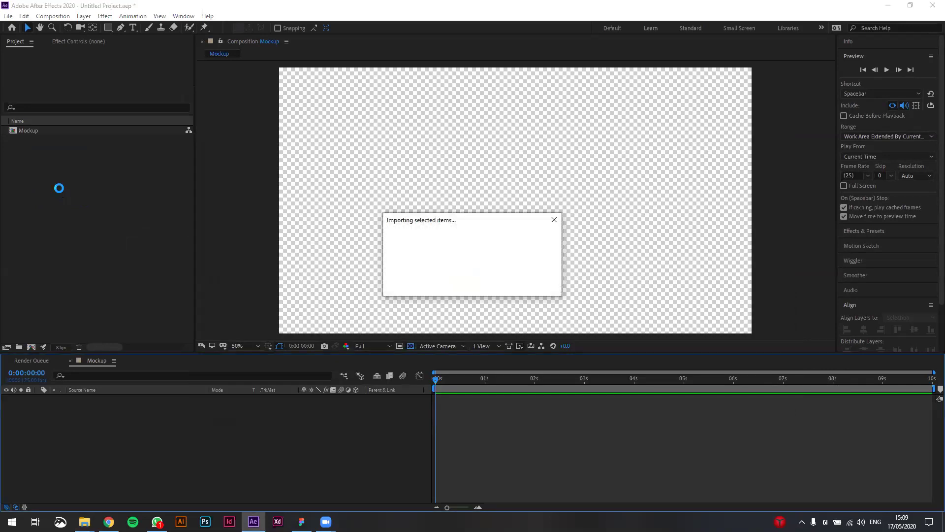
pyautogui.click(56, 183)
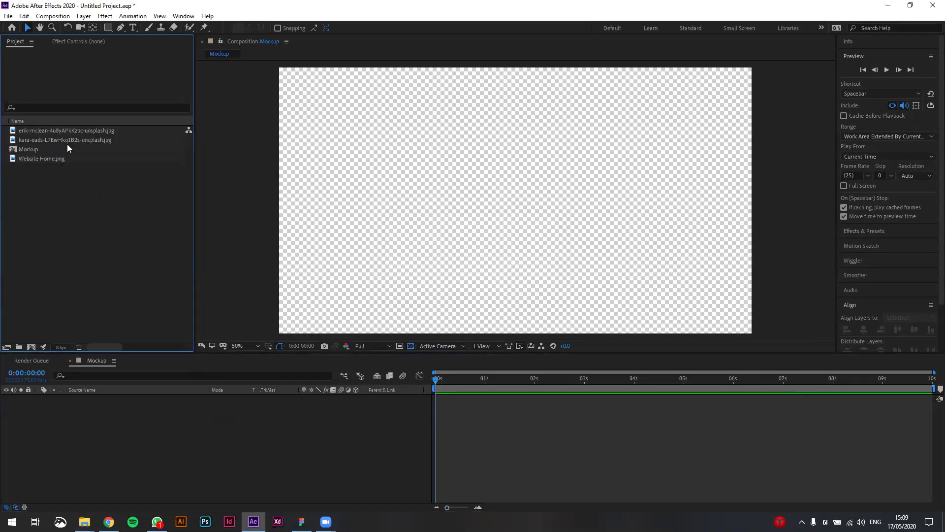
# Check the imported images and add the laptop photo as a layer in the Mockup composition
pyautogui.click(62, 136)
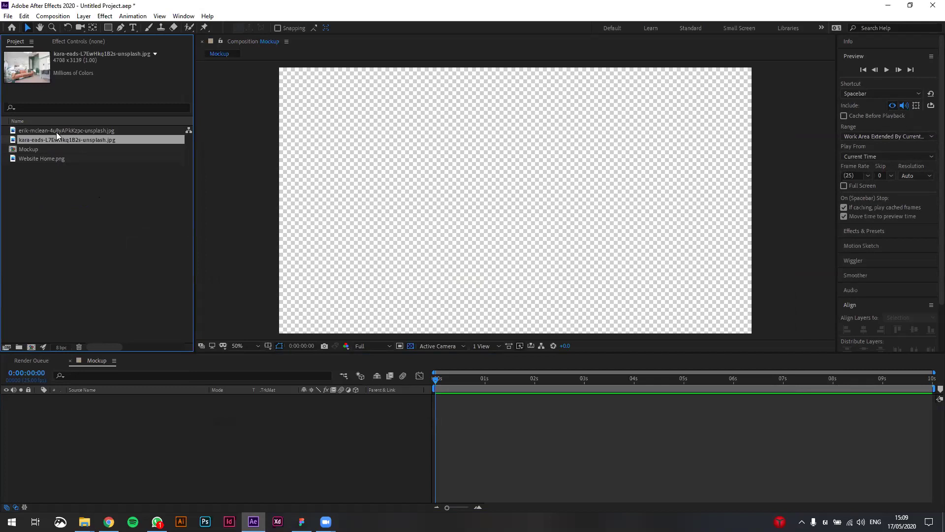
pyautogui.click(54, 131)
pyautogui.click(46, 159)
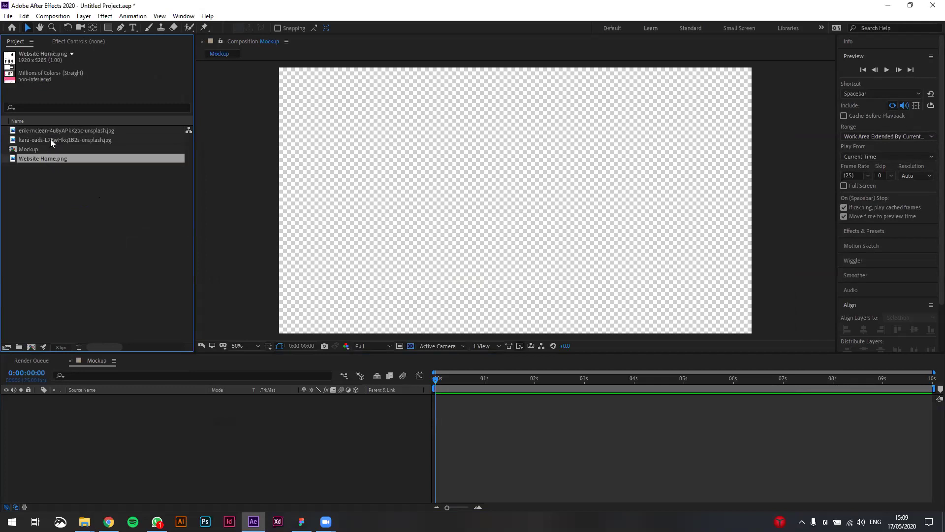
pyautogui.click(48, 131)
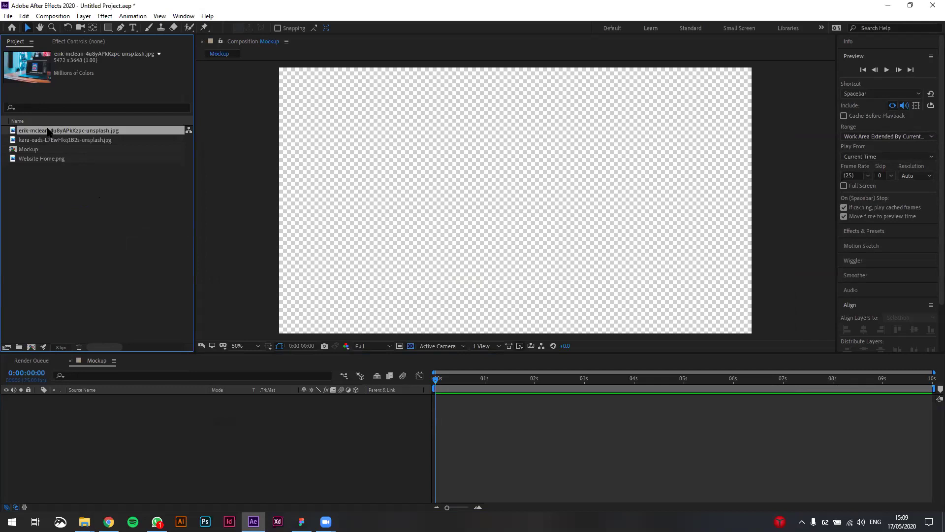
pyautogui.moveTo(44, 129); pyautogui.dragTo(138, 437)
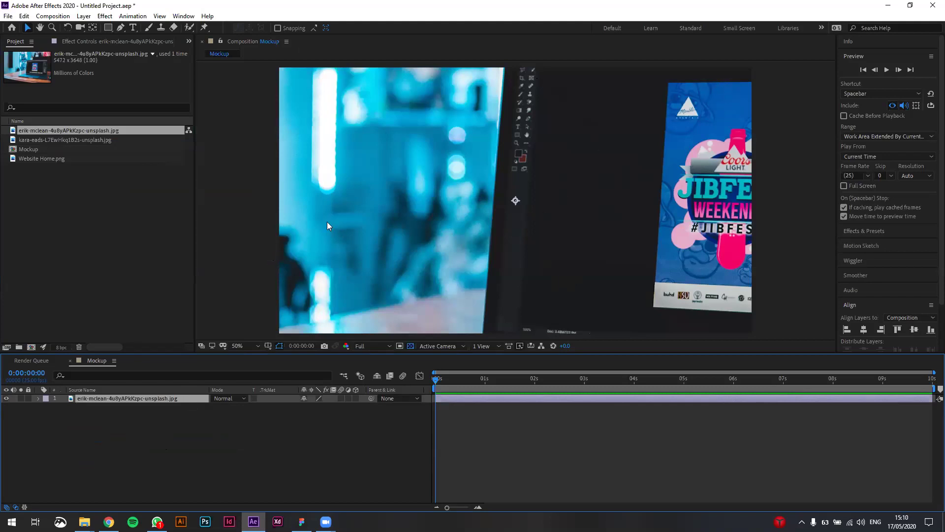
# Scale the laptop photo layer with Fit to Comp Width
pyautogui.rightClick(407, 175)
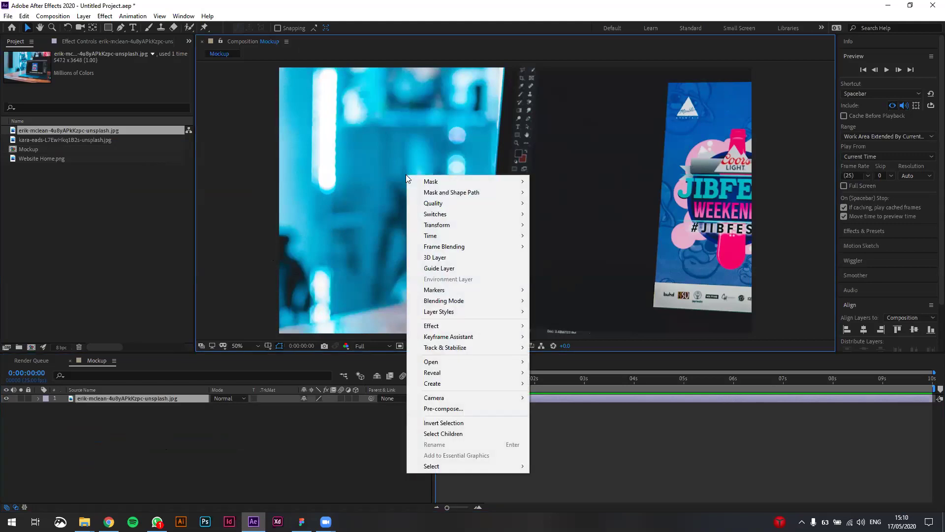
pyautogui.moveTo(466, 228)
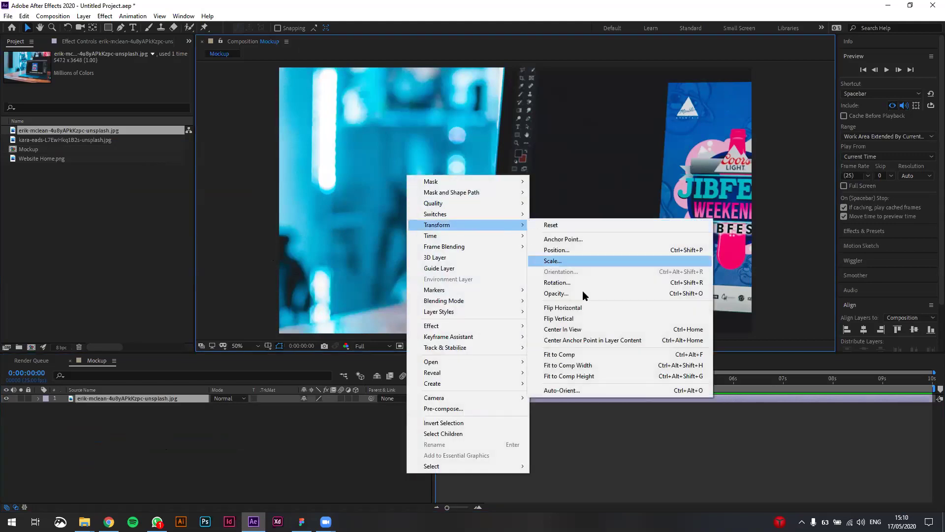
pyautogui.click(609, 364)
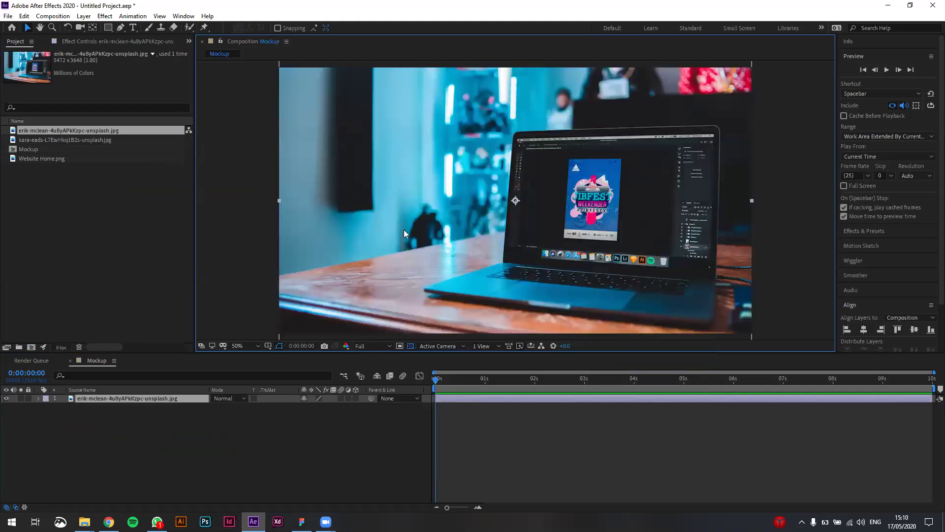
# Reposition the laptop photo layer vertically and align it with the bottom edge of the composition
pyautogui.moveTo(403, 235); pyautogui.dragTo(404, 195)
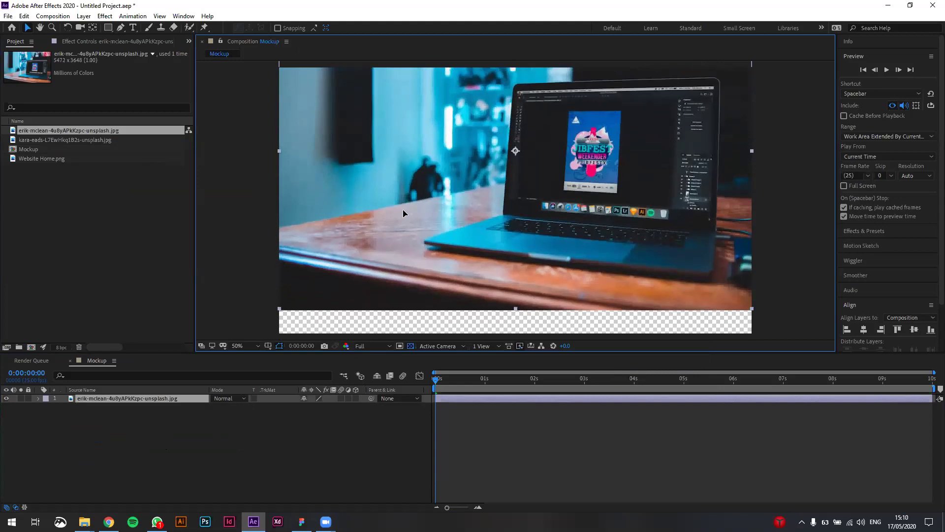
pyautogui.moveTo(406, 242)
pyautogui.mouseDown()
pyautogui.moveTo(414, 296)
pyautogui.moveTo(408, 234)
pyautogui.mouseUp()
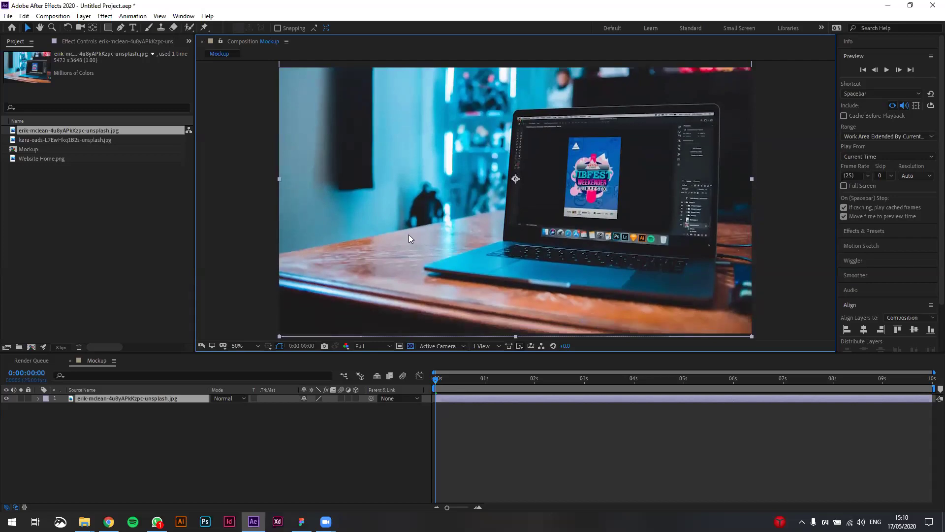
pyautogui.click(870, 56)
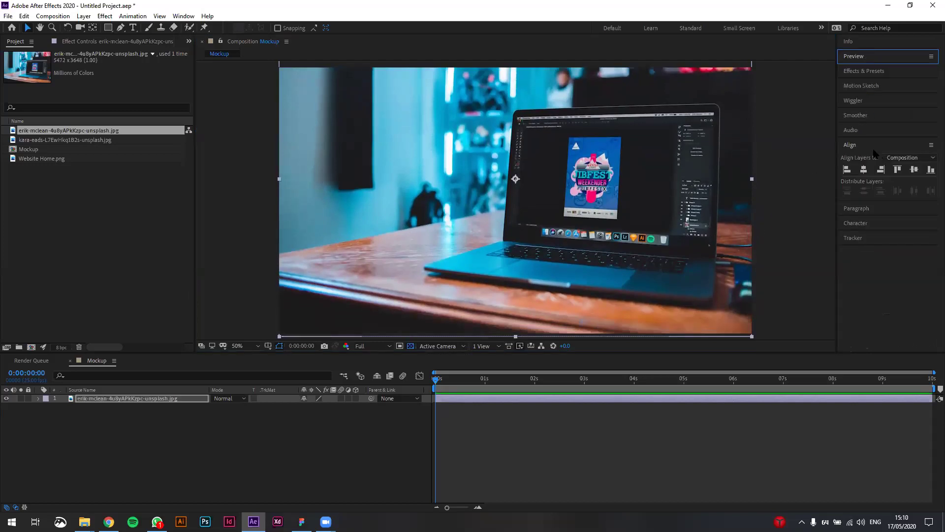
pyautogui.click(931, 170)
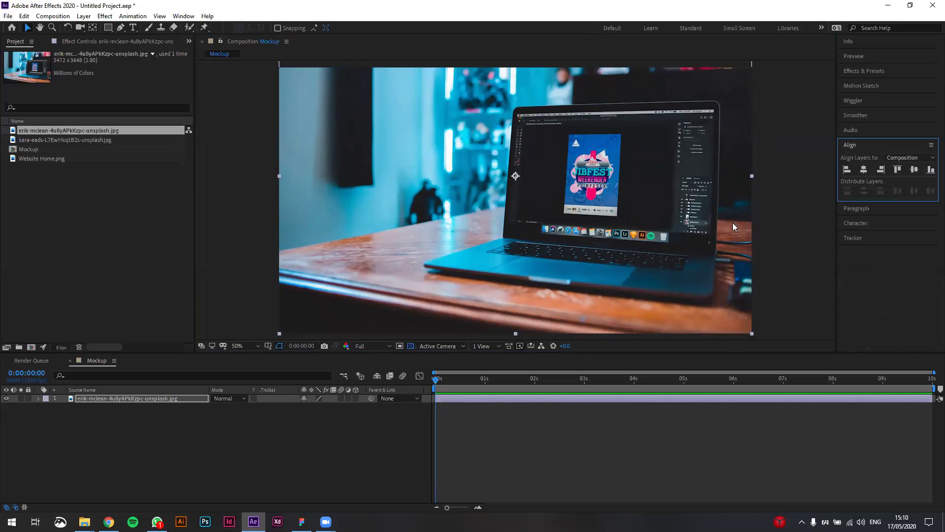
pyautogui.click(552, 451)
pyautogui.click(117, 246)
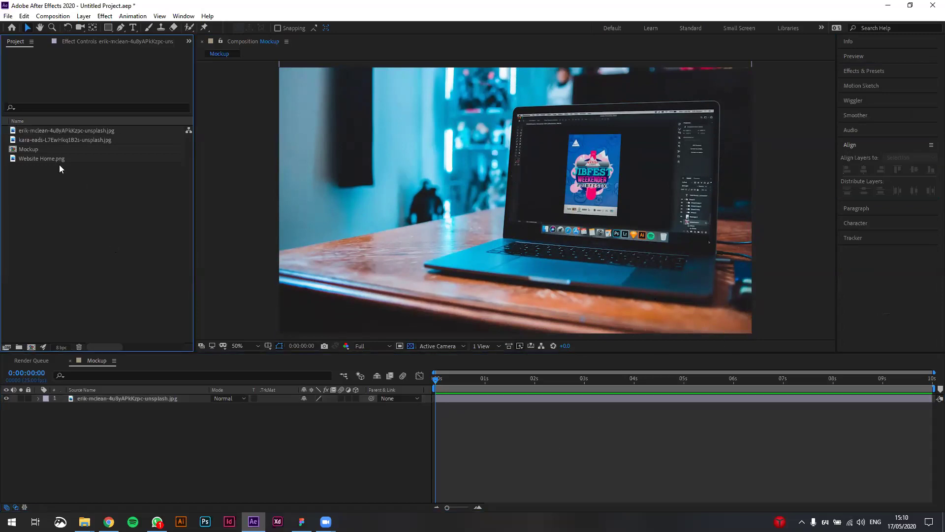
pyautogui.click(45, 140)
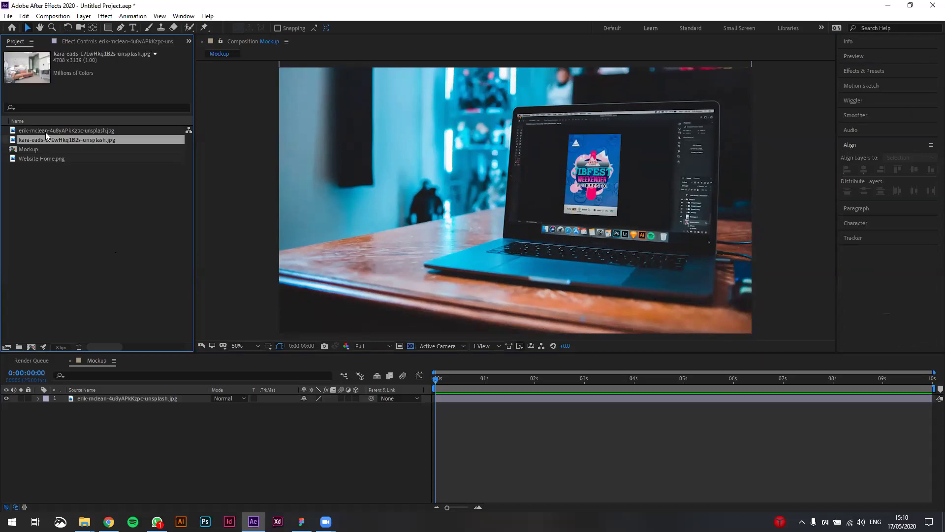
pyautogui.click(45, 130)
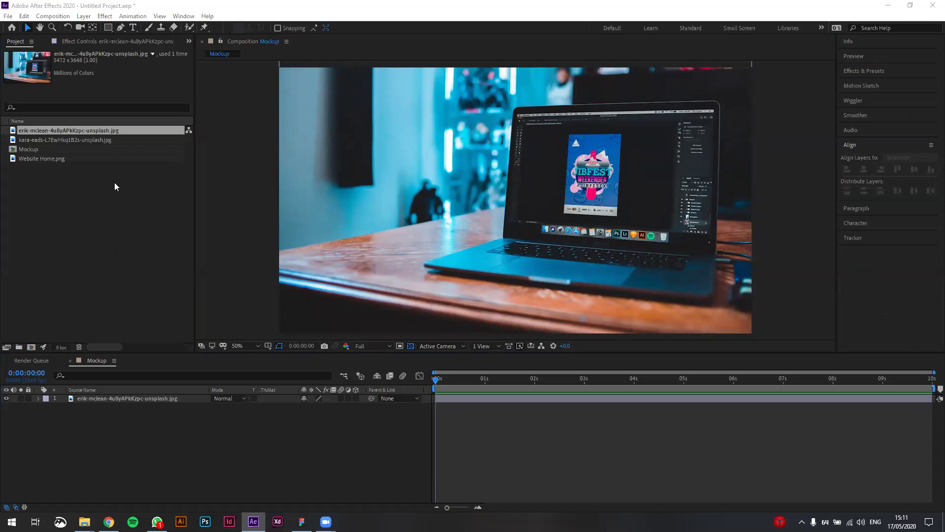
pyautogui.click(101, 227)
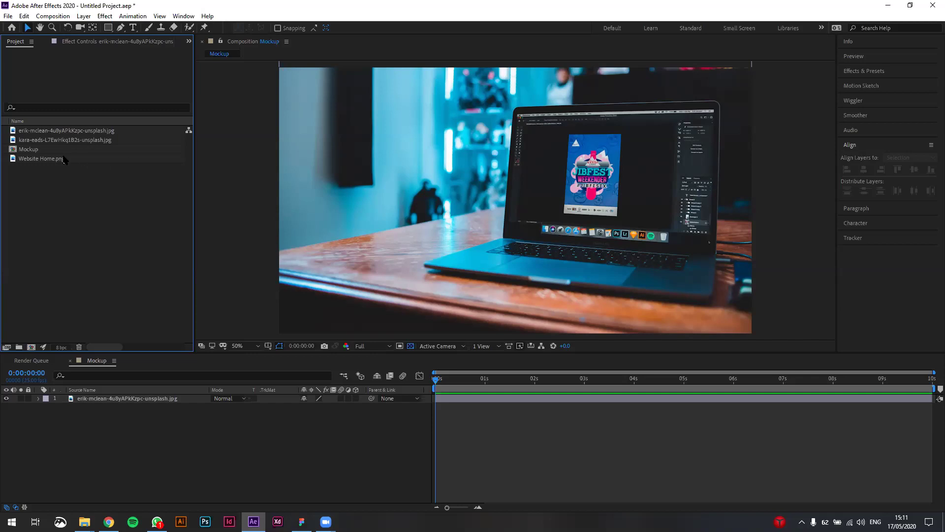
# Check the Mockup composition's width and height in its composition settings
pyautogui.click(48, 149)
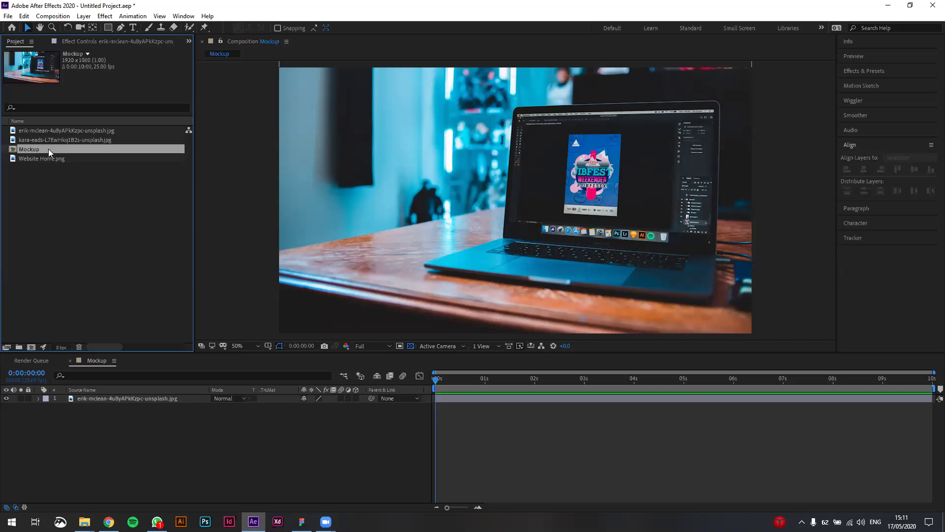
pyautogui.rightClick(48, 148)
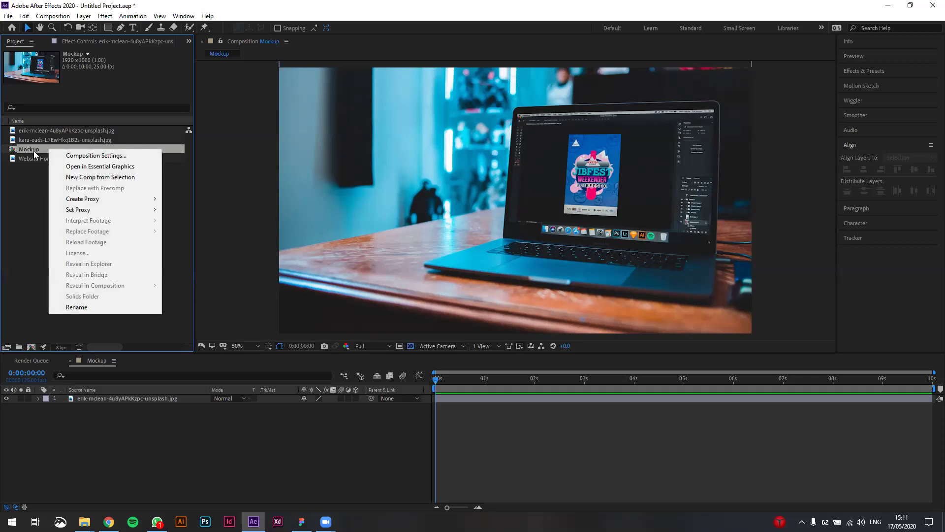
pyautogui.click(95, 156)
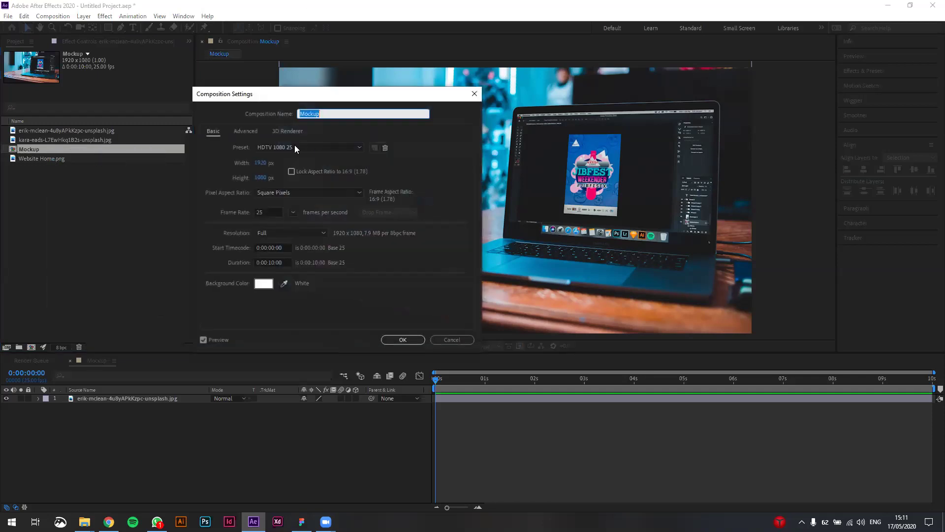
pyautogui.moveTo(305, 100); pyautogui.dragTo(315, 105)
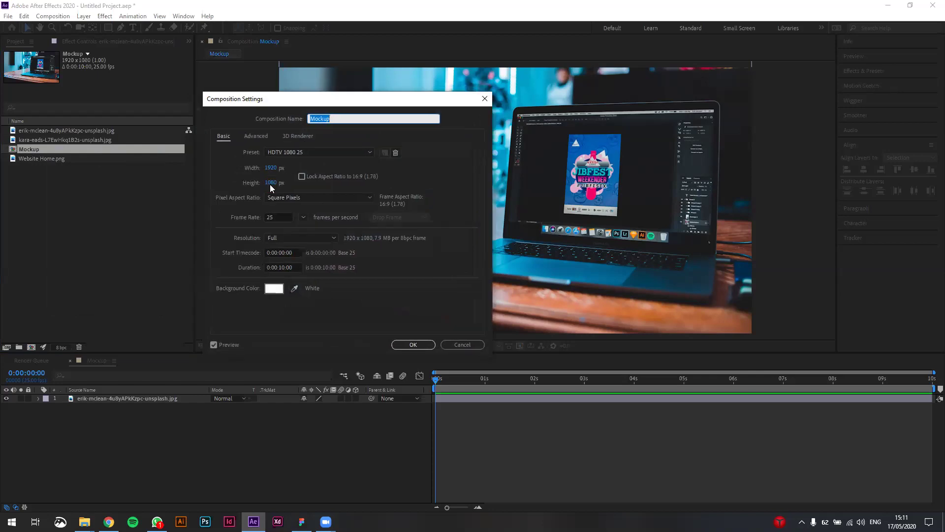
pyautogui.click(462, 345)
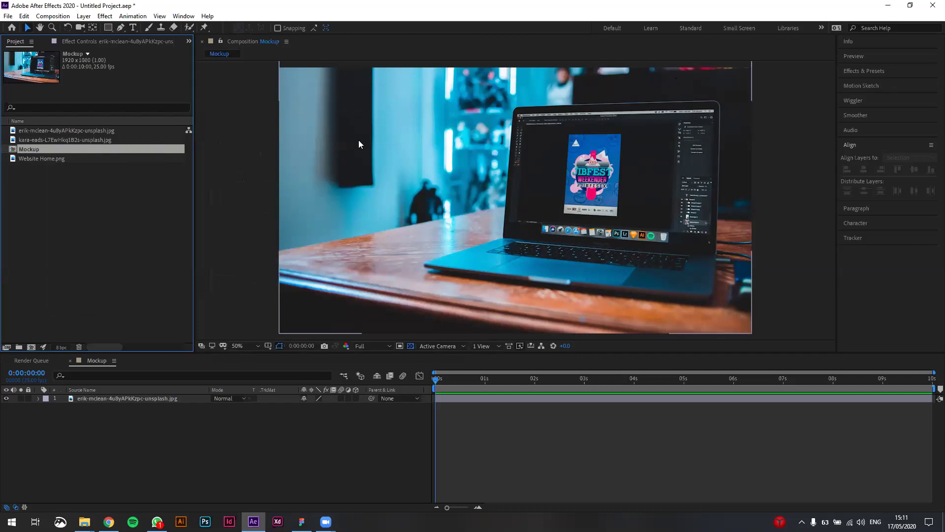
# Compare the pixel dimensions of the imported photos and Website Home.png in the project
pyautogui.click(160, 295)
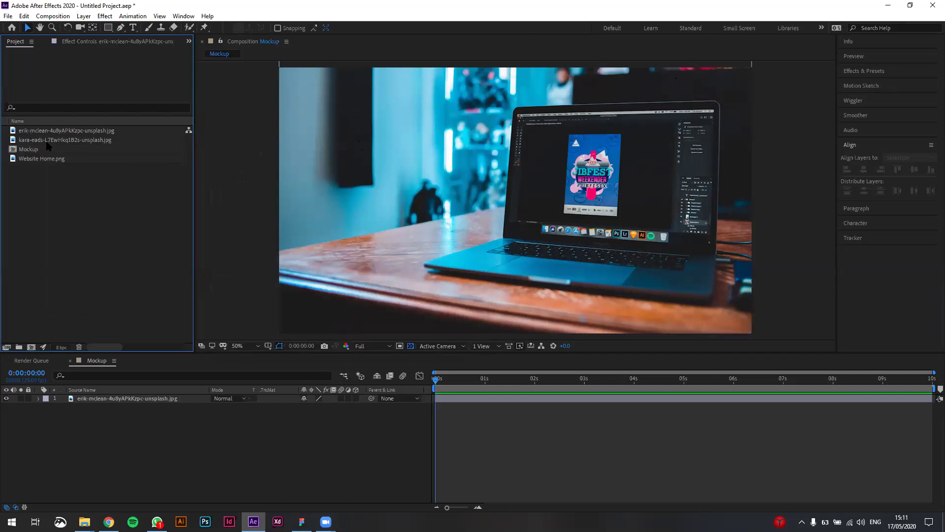
pyautogui.click(47, 142)
pyautogui.click(44, 130)
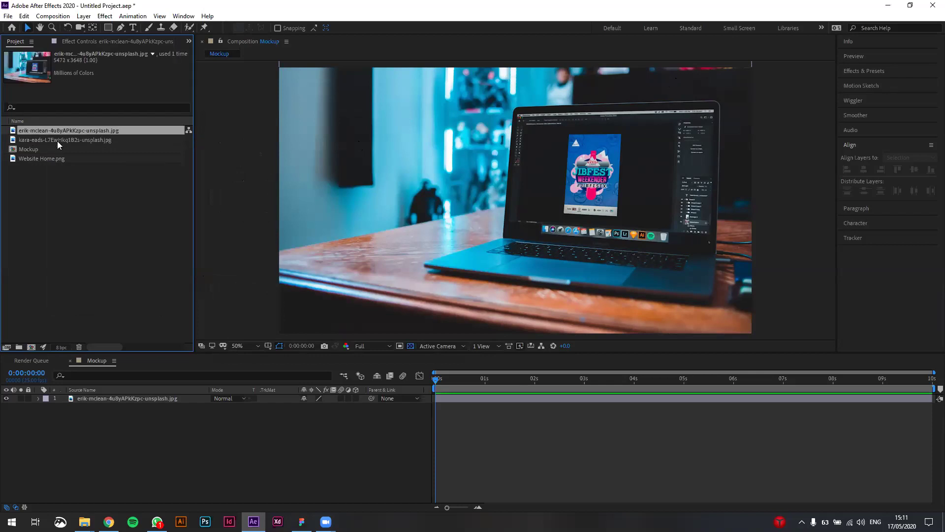
pyautogui.click(53, 158)
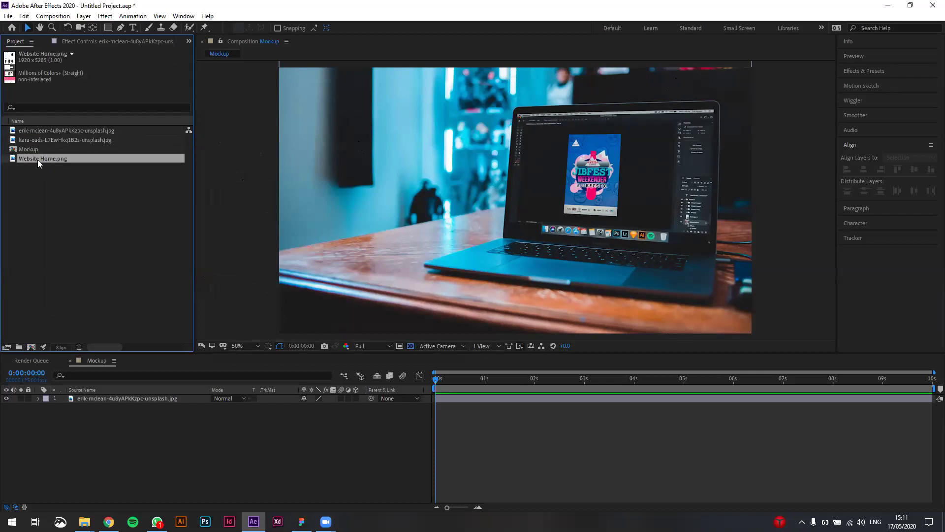
pyautogui.click(58, 196)
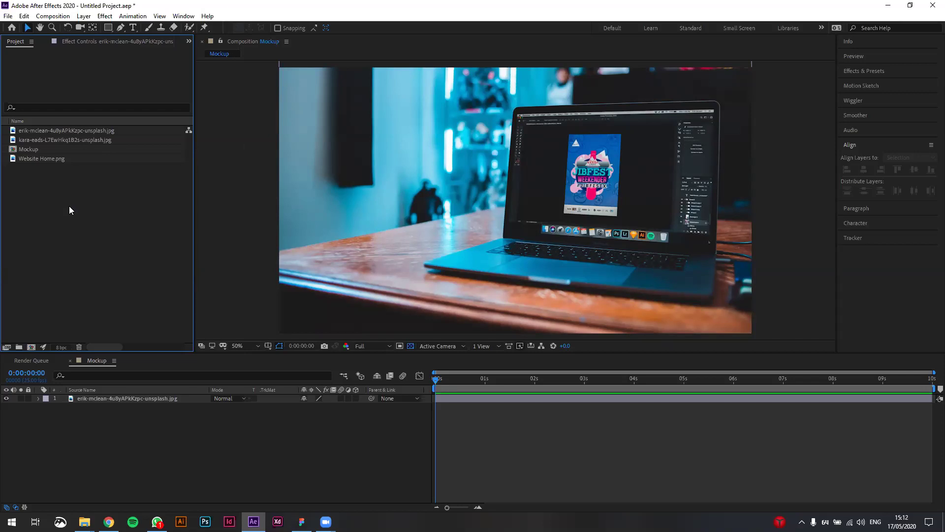
# Switch to Figma, examine the size of the Home page's main cover image, and return to After Effects
pyautogui.click(302, 522)
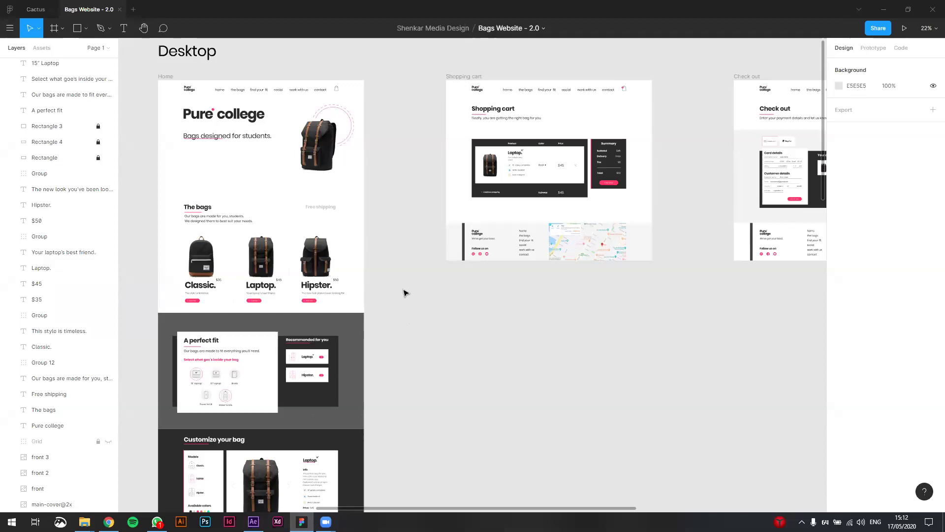
pyautogui.scroll(2, 406, 278)
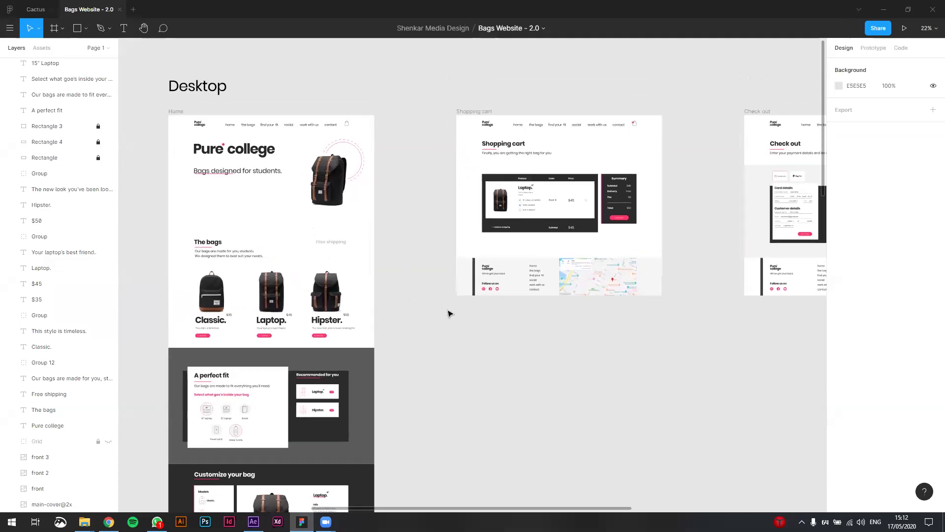
pyautogui.hscroll(-3, 492, 300)
pyautogui.scroll(3, 429, 148)
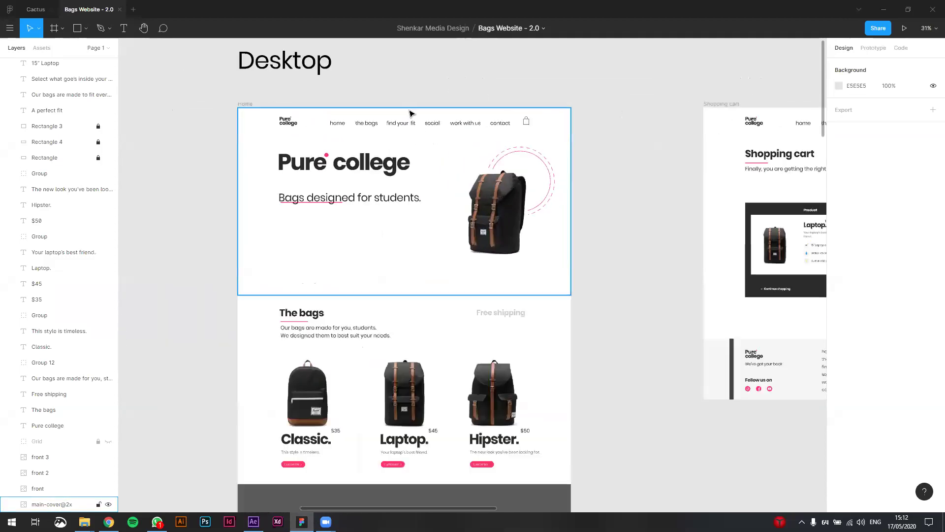
pyautogui.click(244, 114)
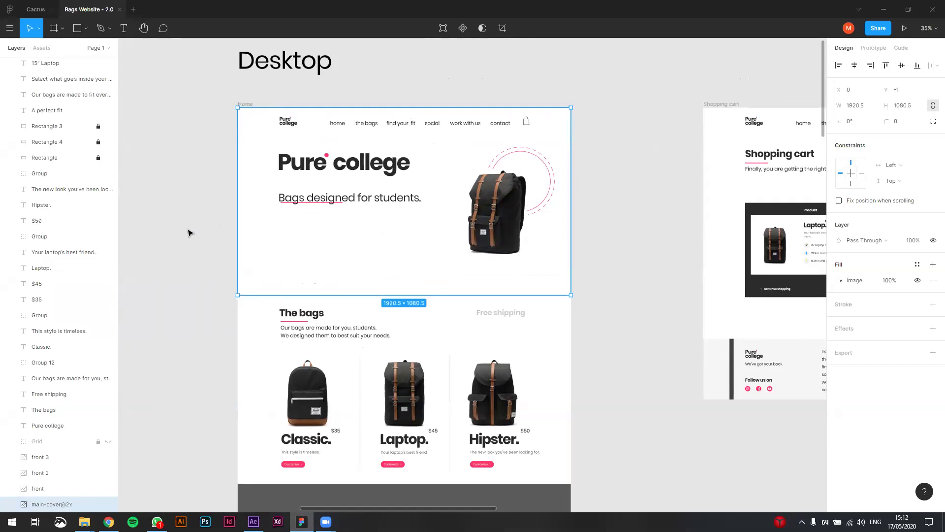
pyautogui.hotkey('alt', 'Tab')
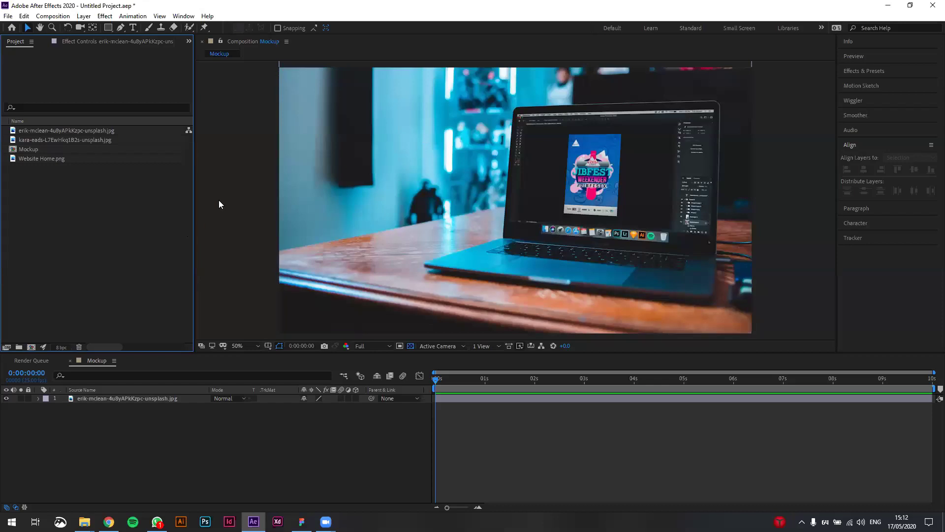
pyautogui.click(90, 441)
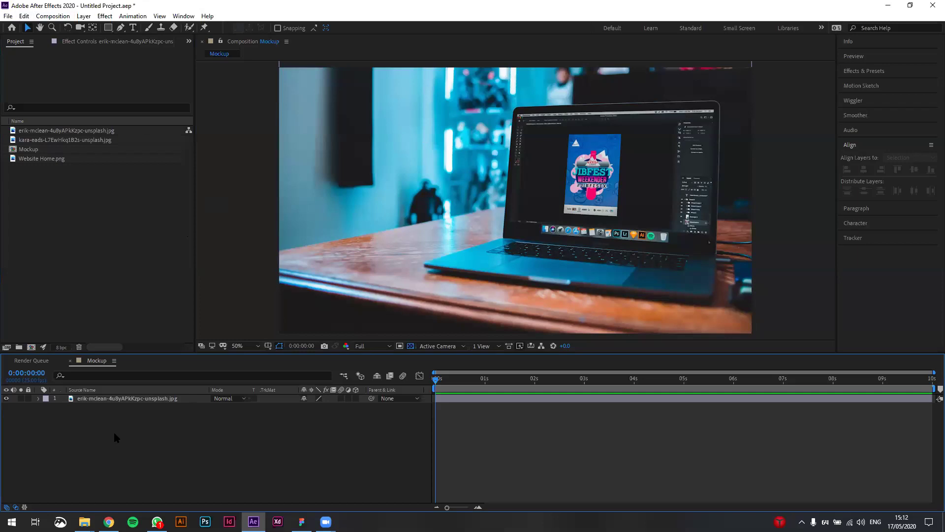
pyautogui.hotkey('ctrl', 'y')
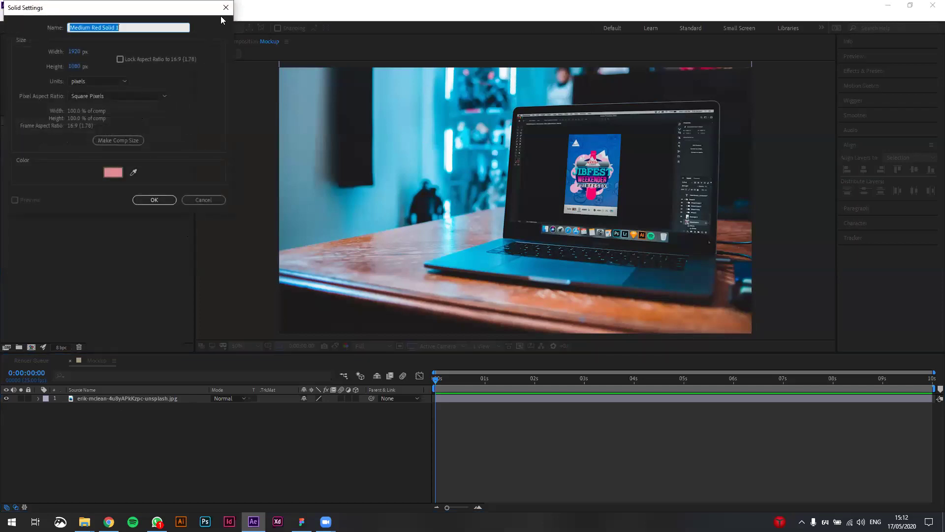
pyautogui.press('Escape')
# Open the settings for a new solid in the Mockup composition and make it comp size, 1920 x 1080 px
pyautogui.rightClick(95, 433)
pyautogui.moveTo(139, 324)
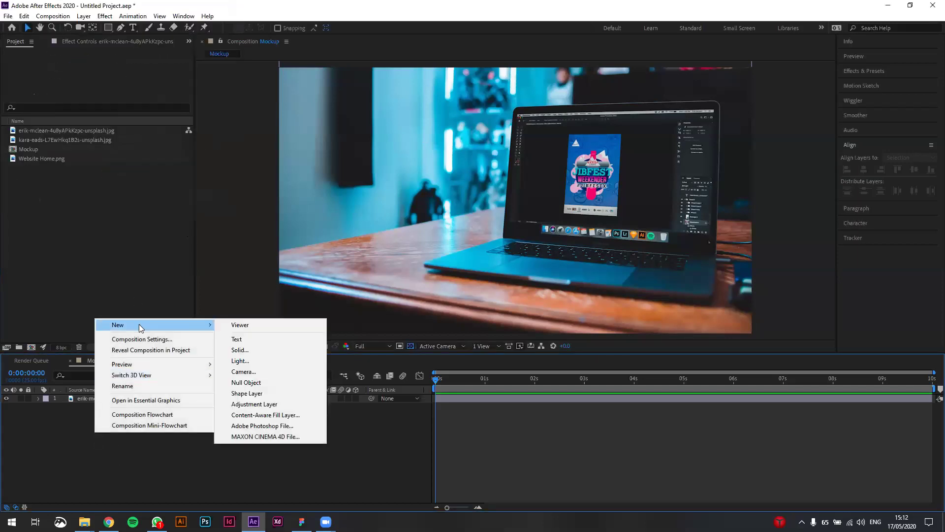
pyautogui.click(258, 349)
pyautogui.moveTo(144, 15); pyautogui.dragTo(283, 143)
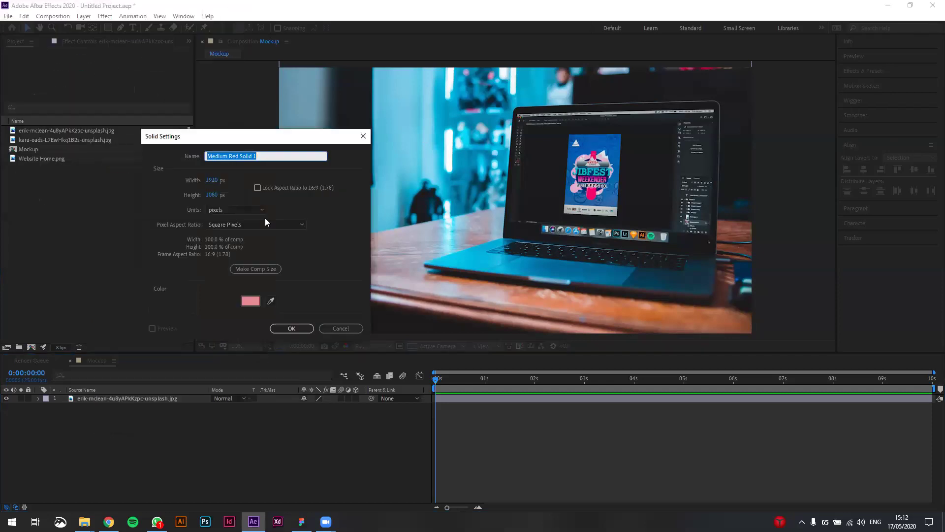
pyautogui.click(259, 270)
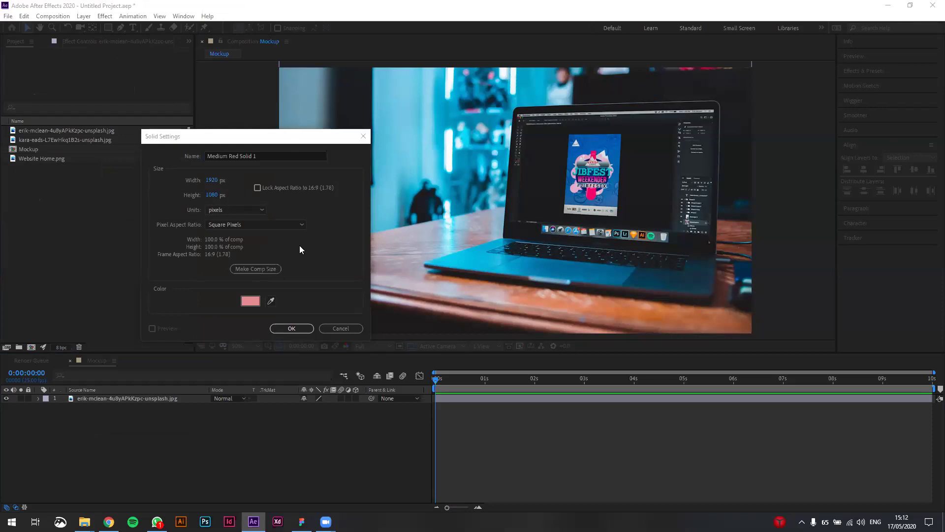
# Switch to the images folder and check the width and height of Website Home.png in its file properties against the solid's size
pyautogui.hotkey('alt', 'Tab')
pyautogui.hotkey('alt', 'Tab')
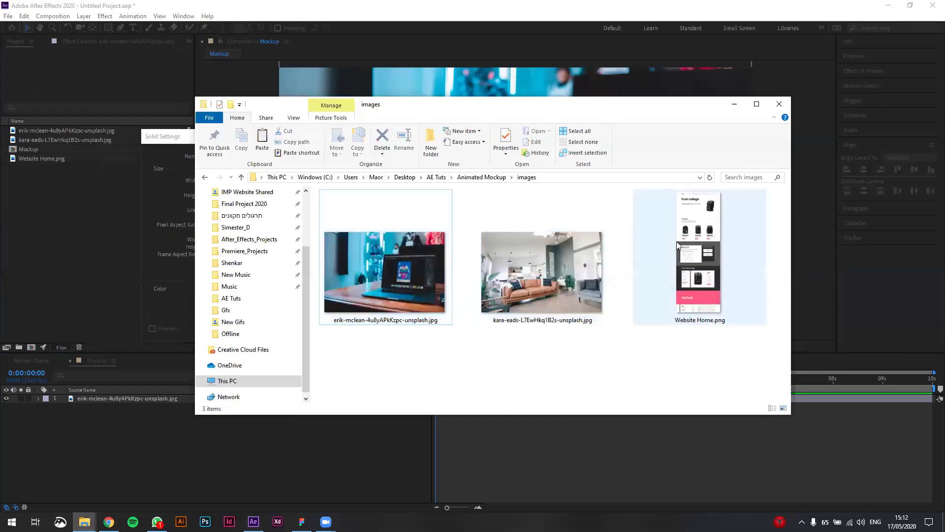
pyautogui.click(688, 230)
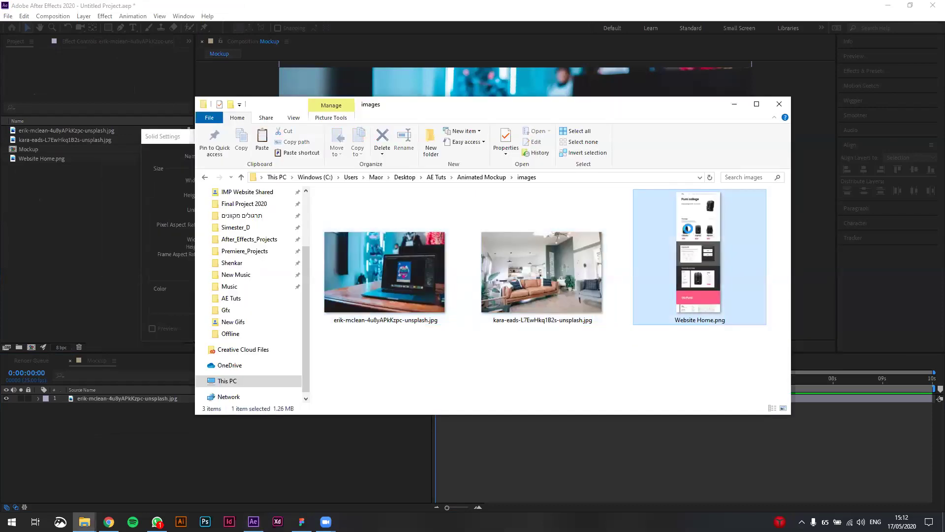
pyautogui.rightClick(688, 230)
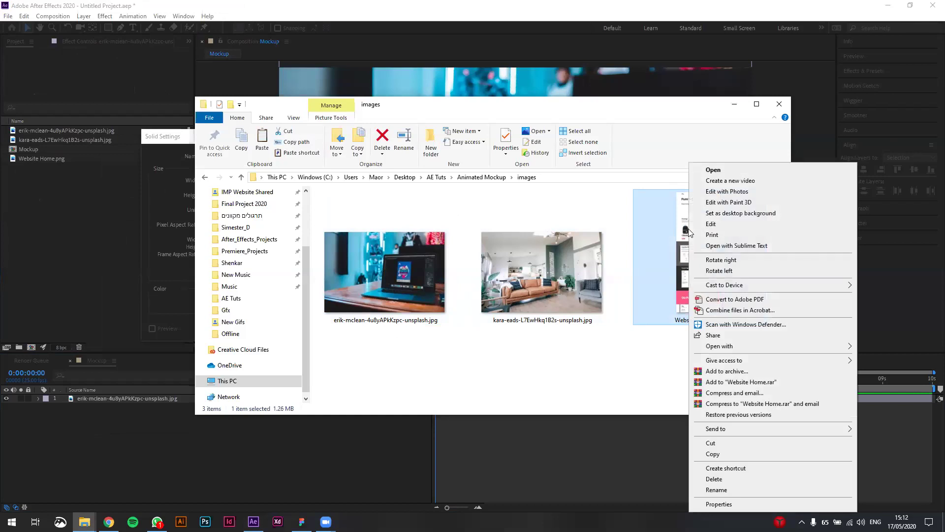
pyautogui.click(718, 504)
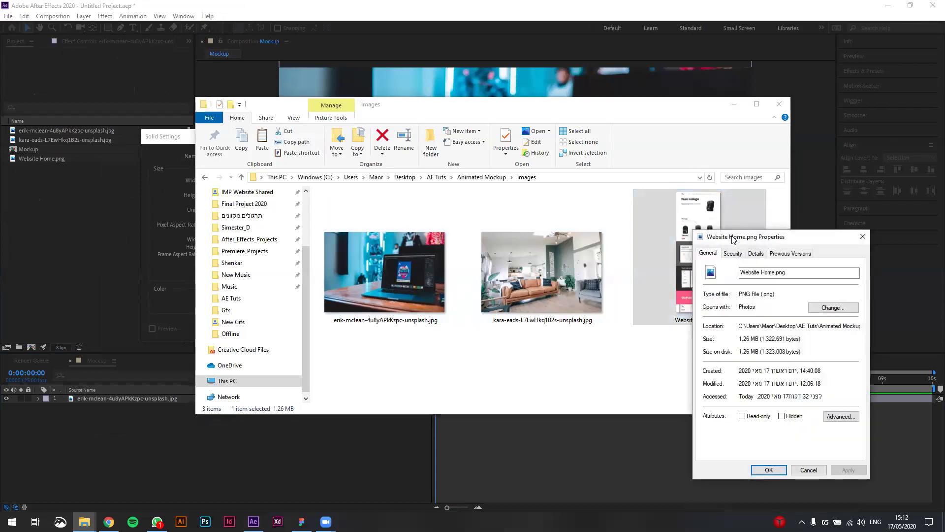
pyautogui.click(369, 170)
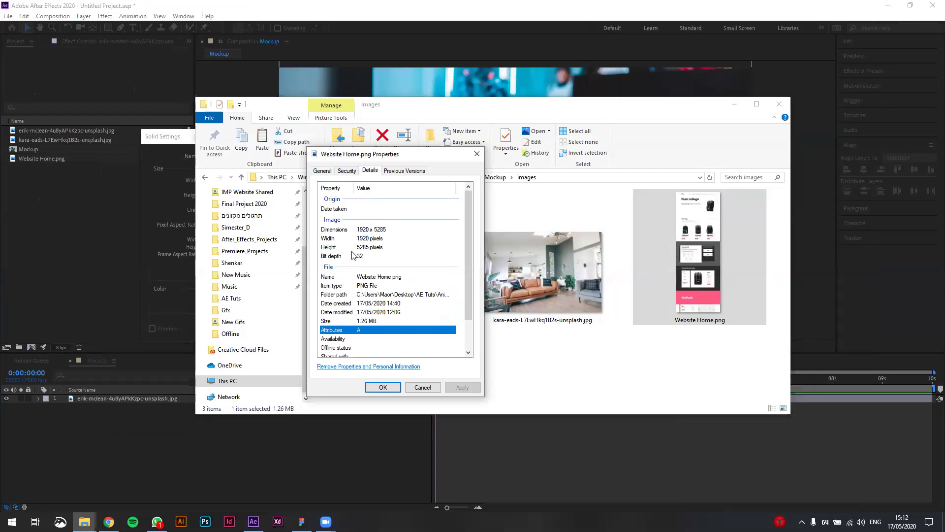
pyautogui.click(373, 240)
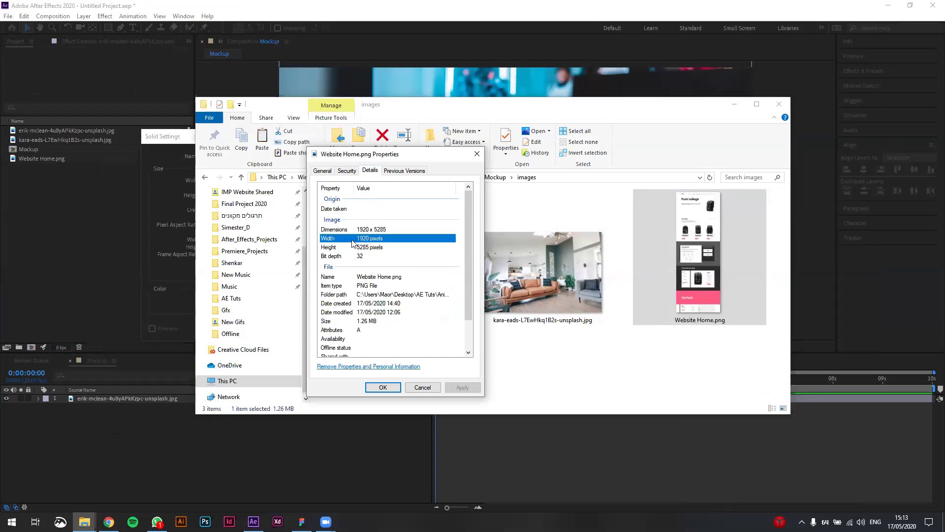
pyautogui.click(173, 139)
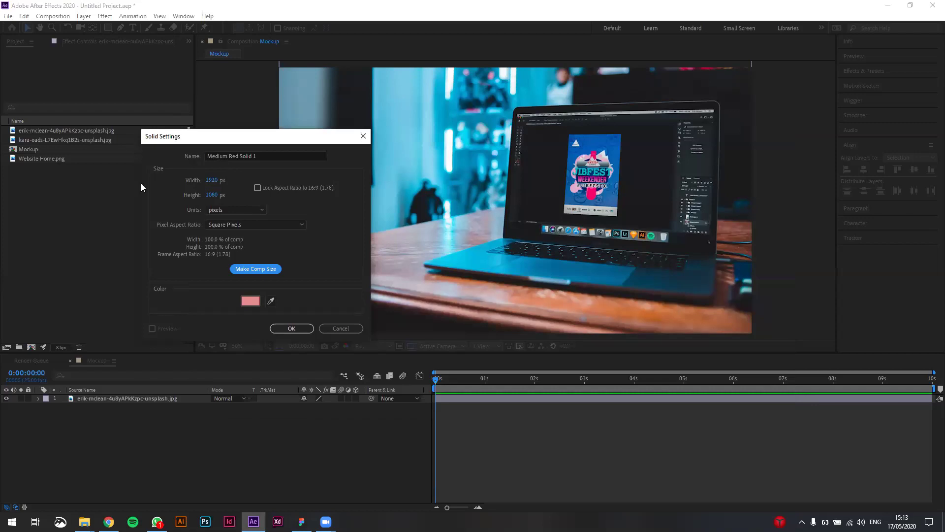
pyautogui.hotkey('alt', 'Tab')
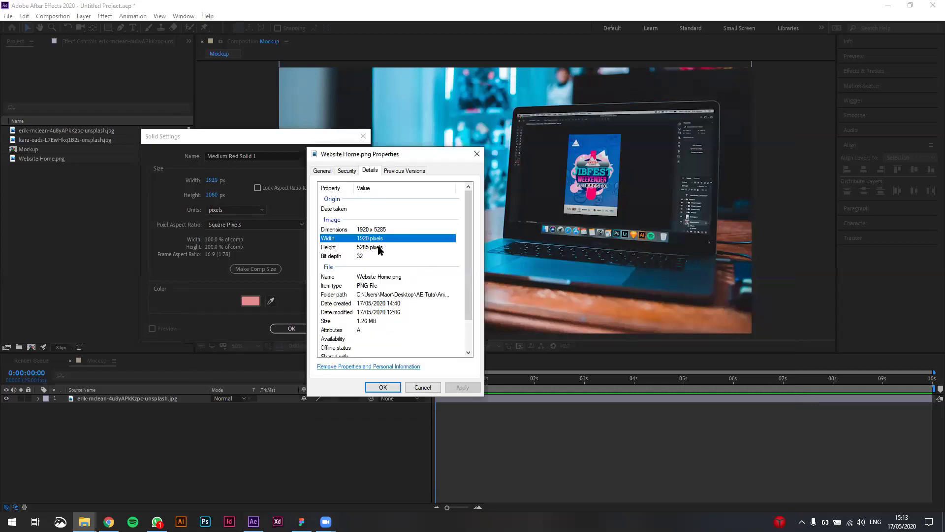
# Close the Website Home.png properties, return to After Effects, and create the solid at 1920 x 1080 px
pyautogui.hotkey('alt', 'Tab')
pyautogui.press('Tab')
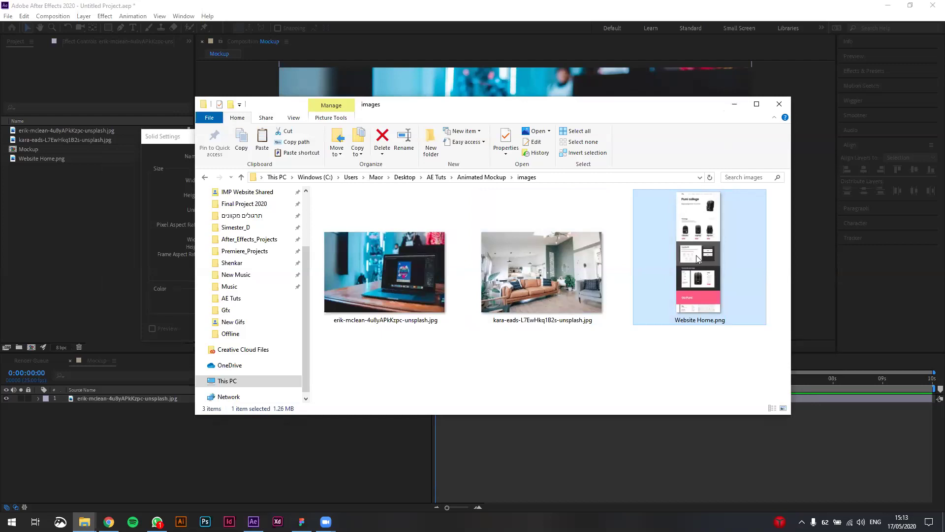
pyautogui.click(733, 105)
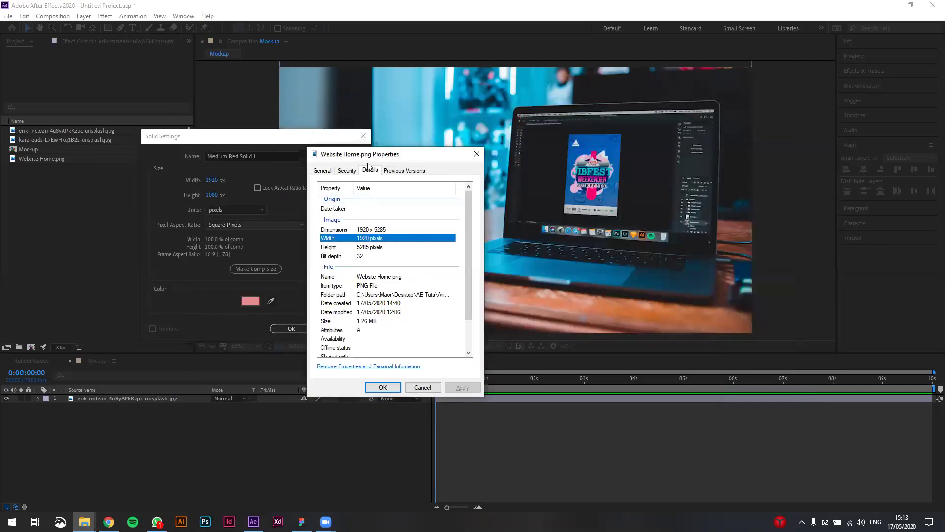
pyautogui.click(478, 155)
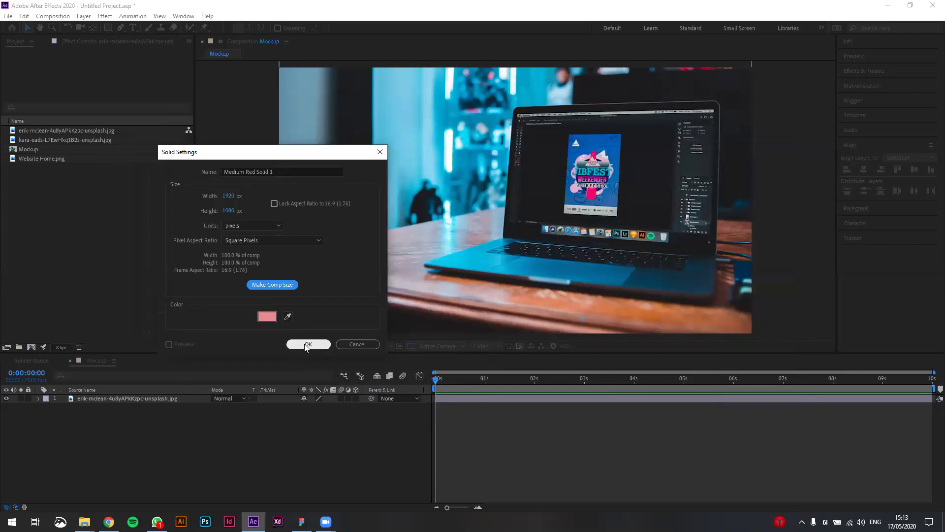
pyautogui.click(307, 345)
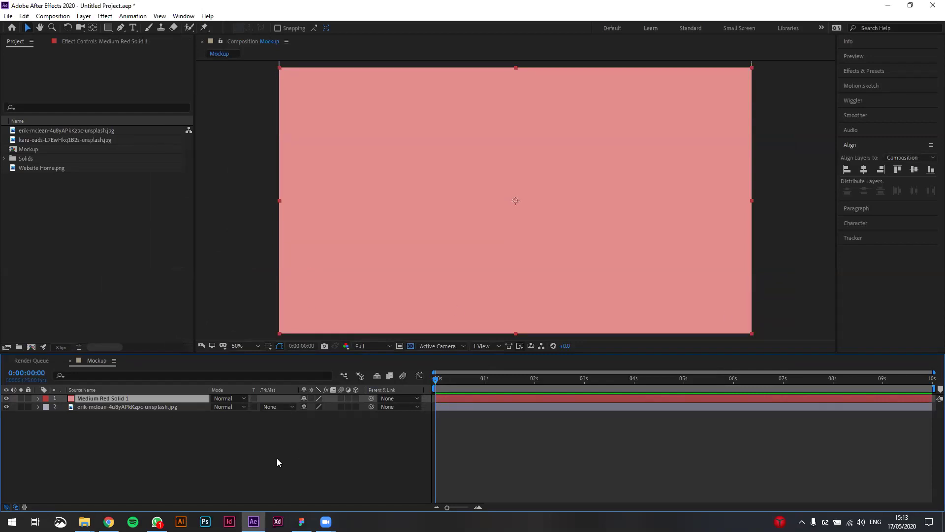
# Try a rectangular mask on the red solid with the Rectangle tool, and delete the mask
pyautogui.click(227, 454)
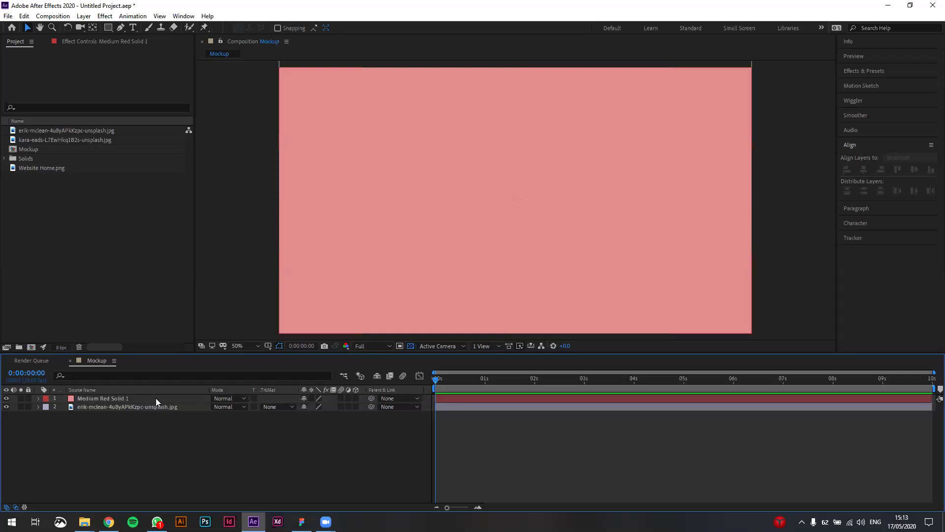
pyautogui.click(155, 398)
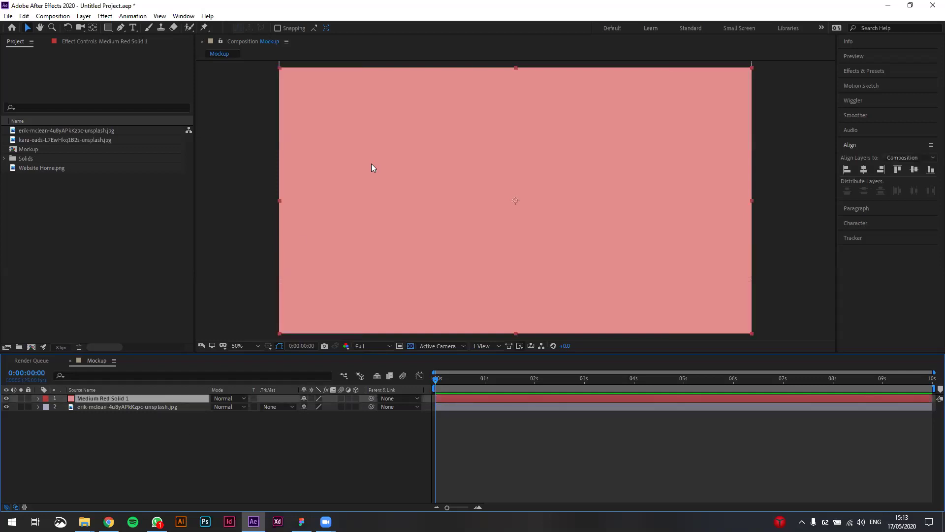
pyautogui.click(109, 29)
pyautogui.moveTo(369, 137); pyautogui.dragTo(541, 225)
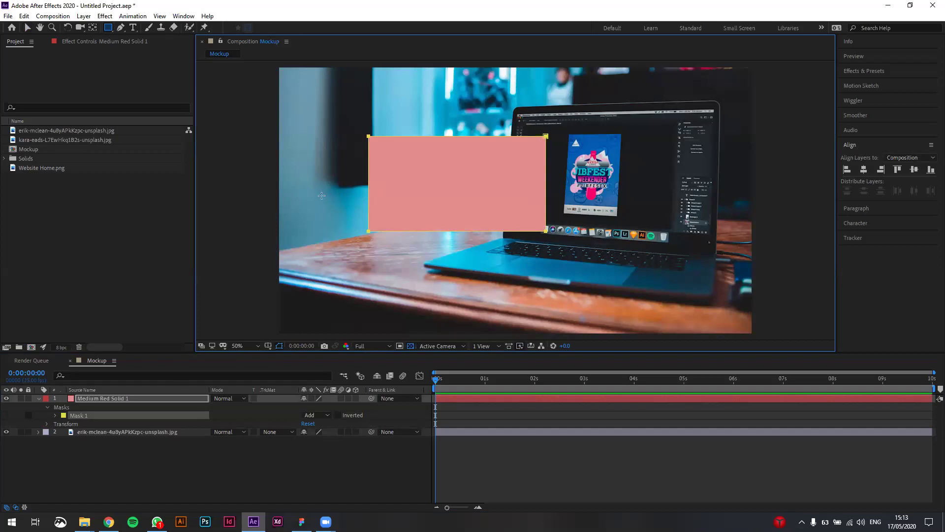
pyautogui.press('Delete')
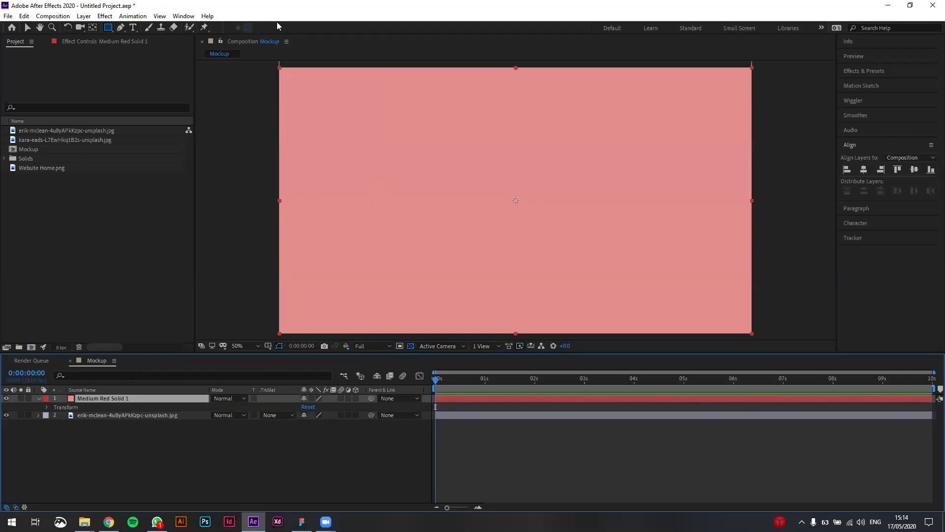
# Start saving the project in the Animated Mockup folder and create a new subfolder there named AE
pyautogui.hotkey('ctrl', 's')
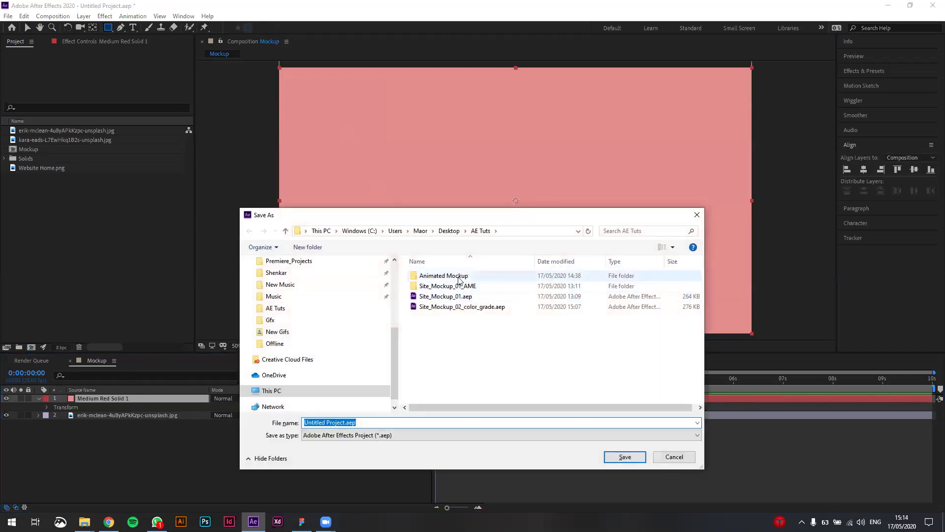
pyautogui.doubleClick(433, 275)
pyautogui.click(334, 423)
pyautogui.moveTo(343, 423); pyautogui.dragTo(194, 425)
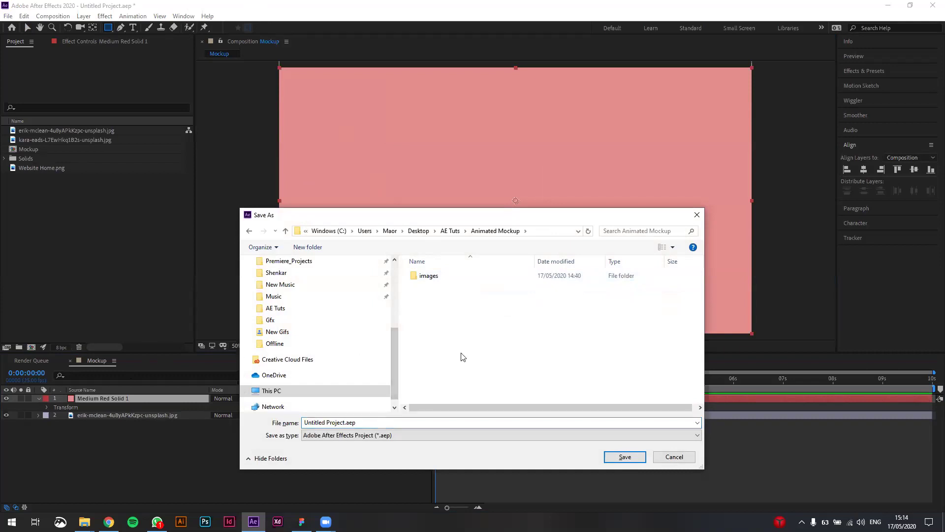
pyautogui.rightClick(441, 334)
pyautogui.moveTo(499, 440)
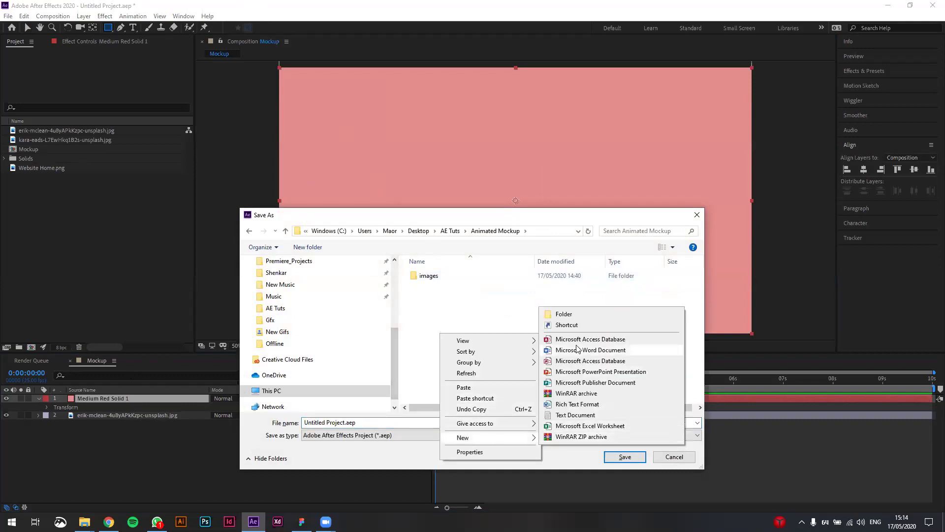
pyautogui.click(573, 312)
pyautogui.write('AE')
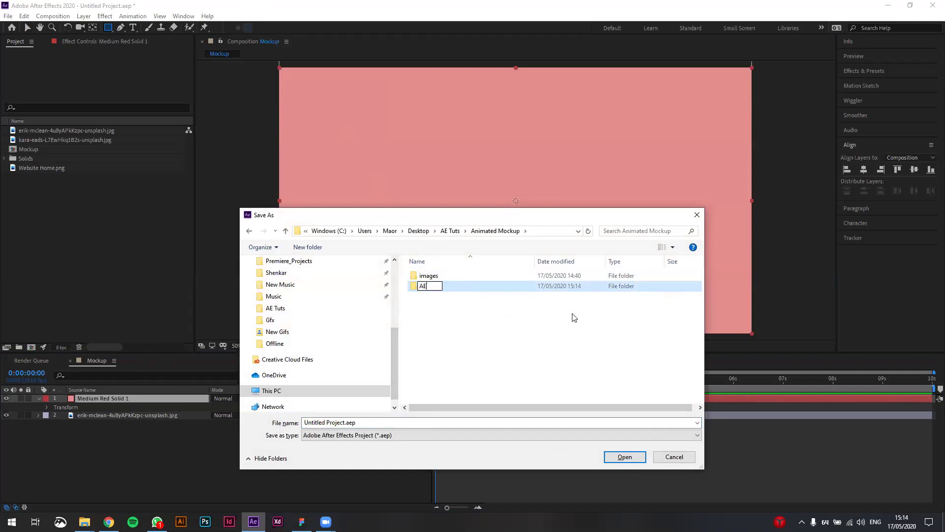
pyautogui.press('Return')
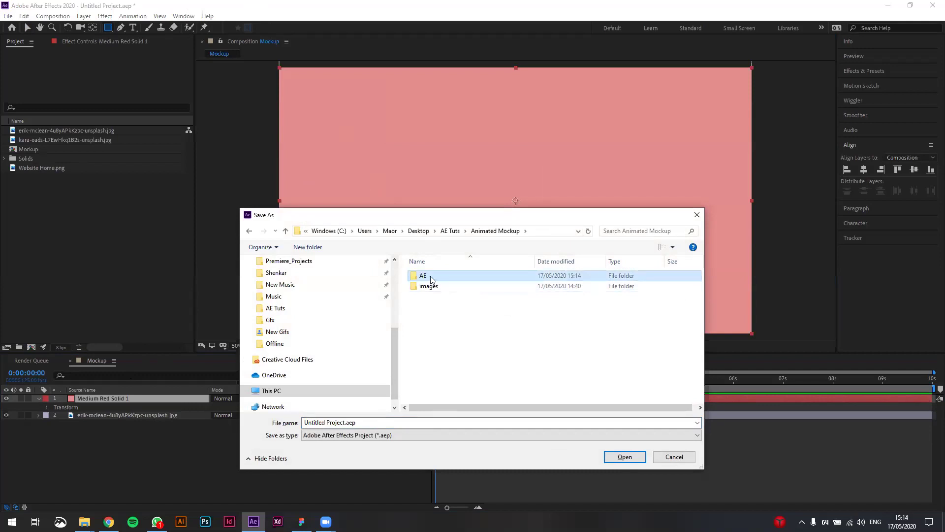
# Save the project as Mockup_01 in the AE folder, and save an incremented version of it
pyautogui.doubleClick(423, 276)
pyautogui.moveTo(304, 422); pyautogui.dragTo(344, 423)
pyautogui.write('Moc')
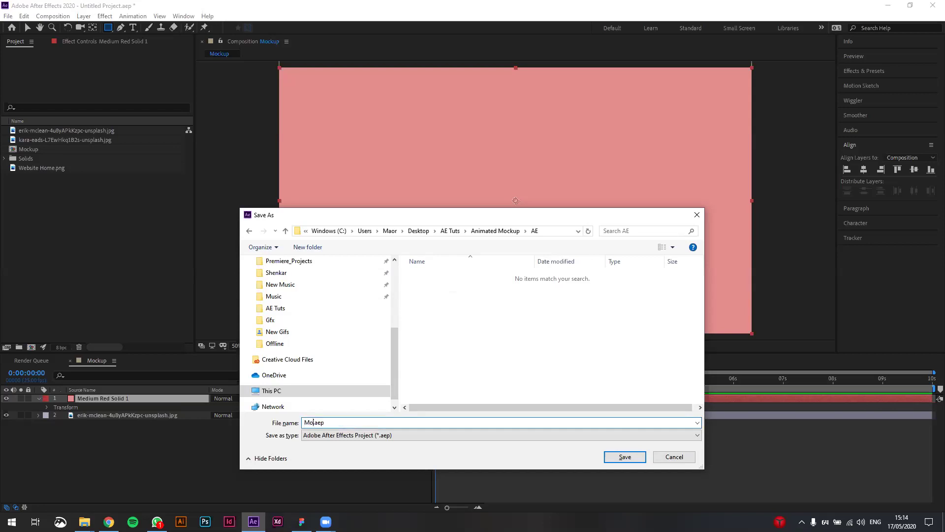
pyautogui.write('kup_01')
pyautogui.press('Return')
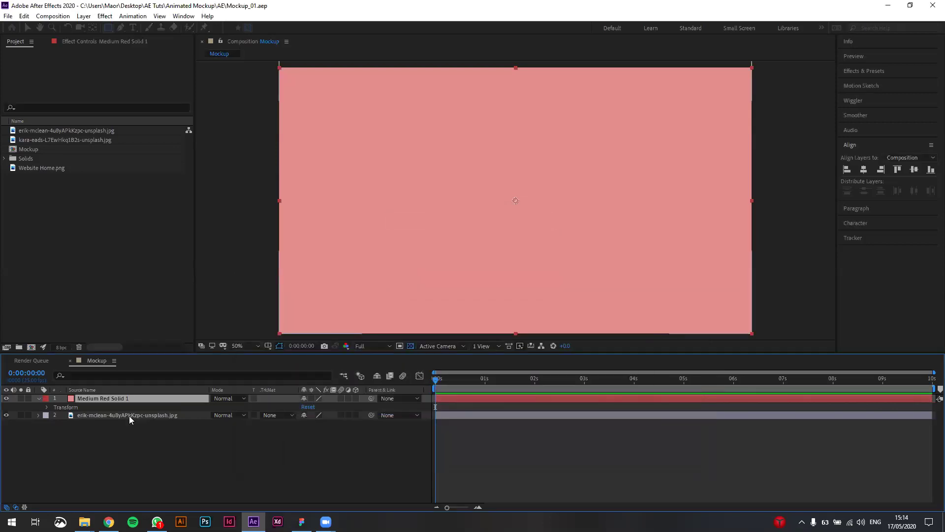
pyautogui.click(7, 17)
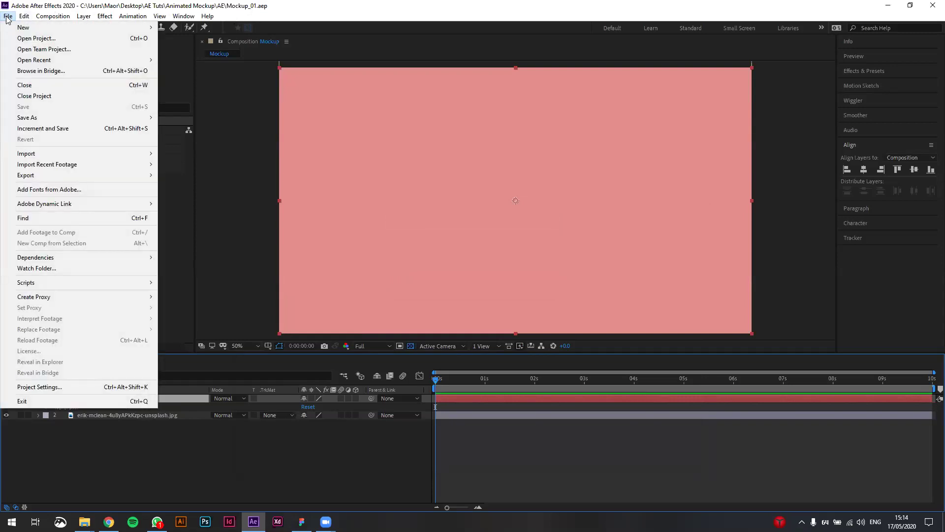
pyautogui.click(95, 129)
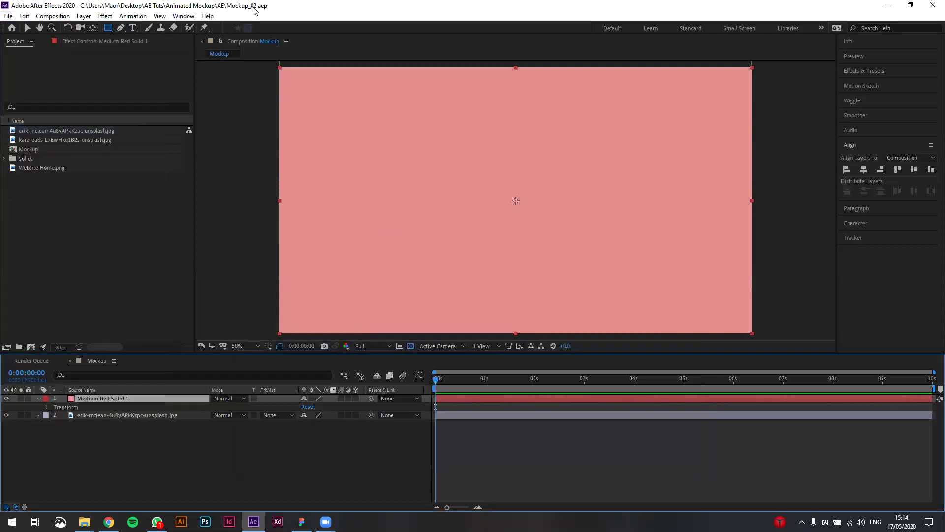
# Switch to File Explorer, examine the saved project versions in Animated Mockup's AE folder, and return to After Effects
pyautogui.hotkey('alt', 'Tab')
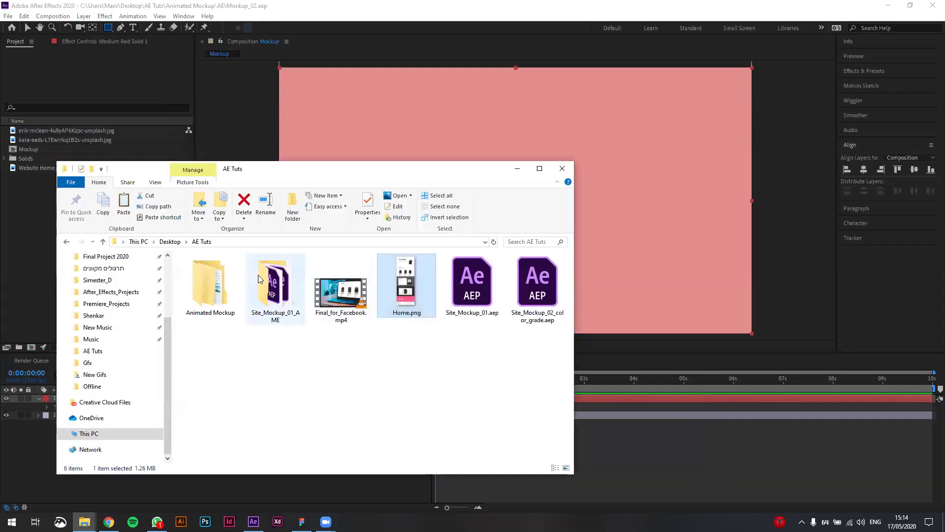
pyautogui.click(589, 315)
pyautogui.click(257, 274)
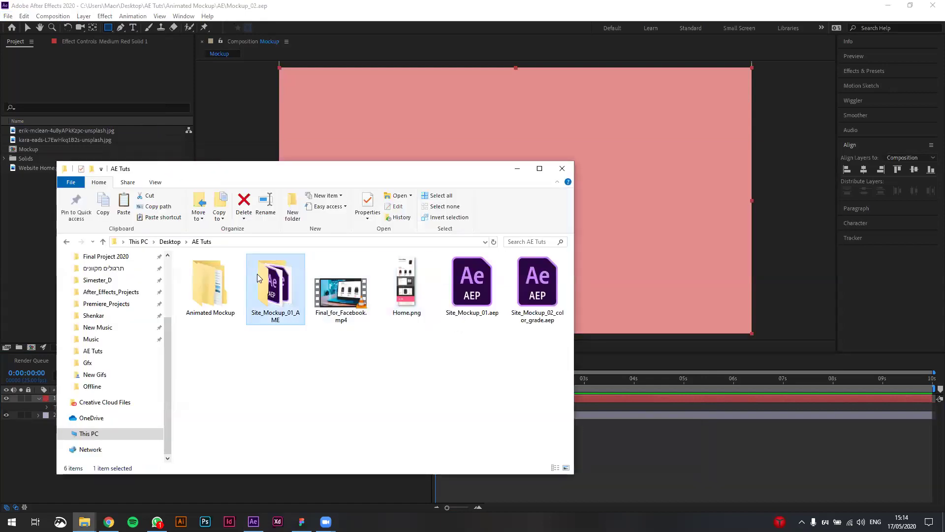
pyautogui.doubleClick(257, 273)
pyautogui.click(202, 244)
pyautogui.doubleClick(206, 291)
pyautogui.doubleClick(213, 276)
pyautogui.click(211, 283)
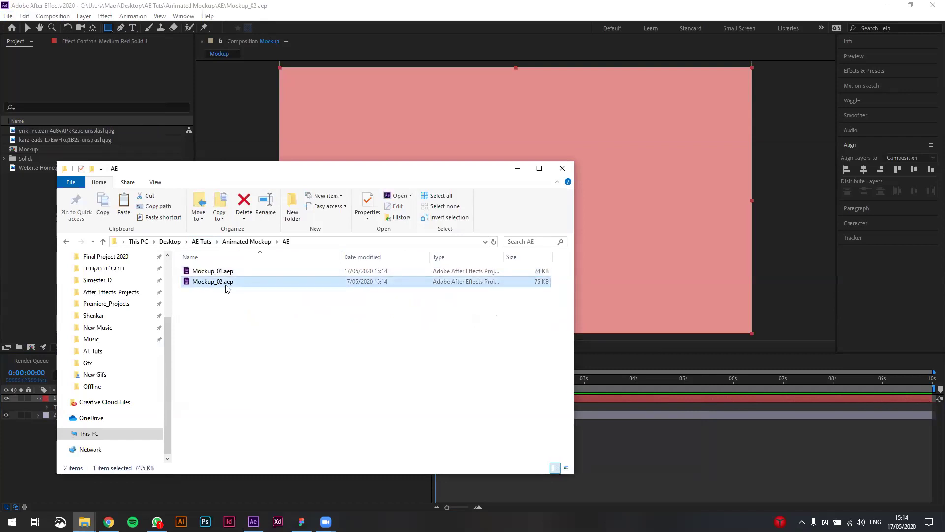
pyautogui.moveTo(416, 167); pyautogui.dragTo(508, 162)
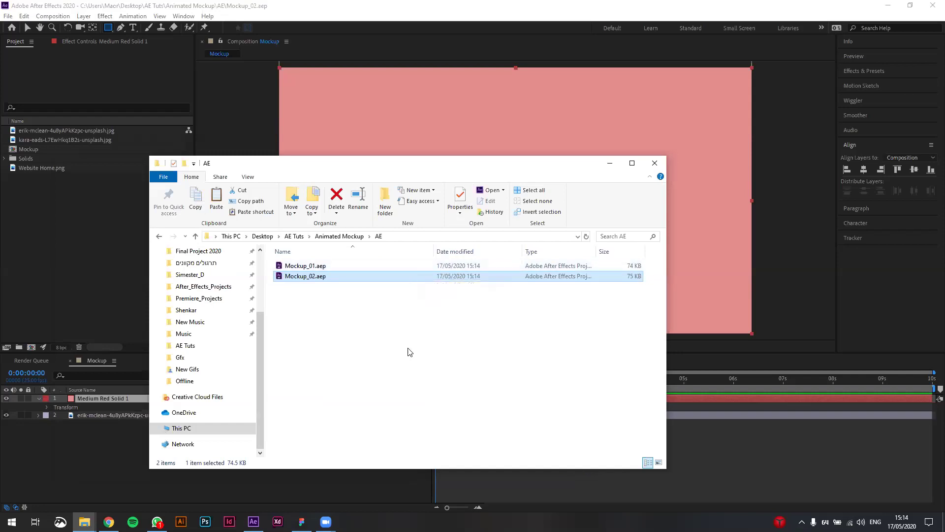
pyautogui.click(399, 363)
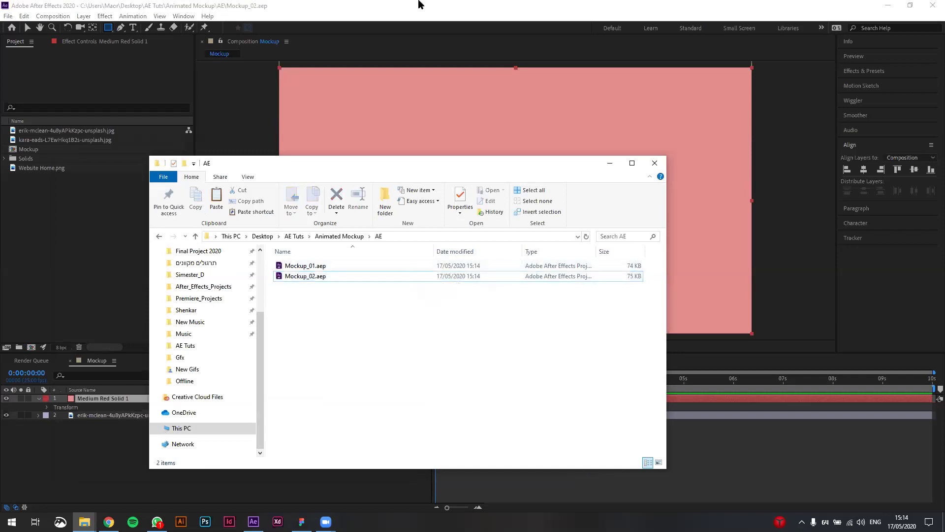
pyautogui.click(333, 7)
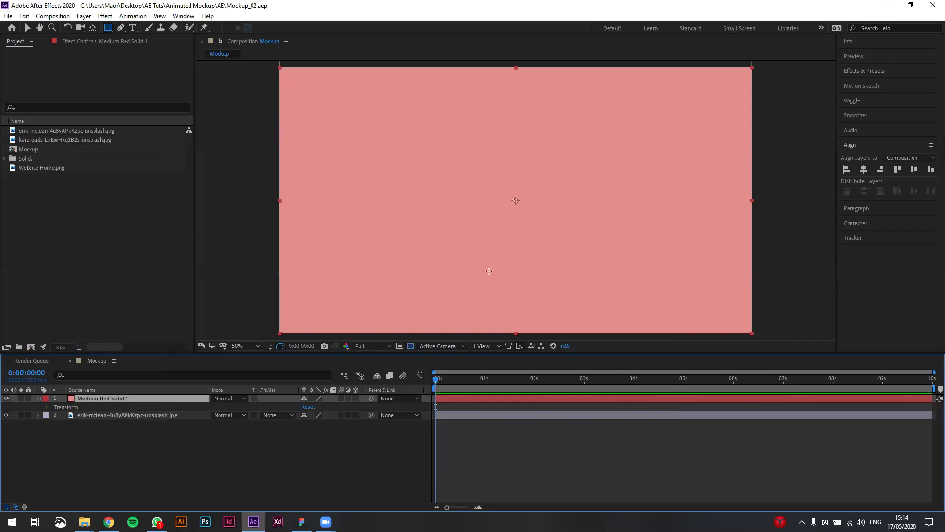
# Hide the red solid to view the laptop photo, check the Website Home.png details, and show the solid again
pyautogui.press('v')
pyautogui.click(6, 398)
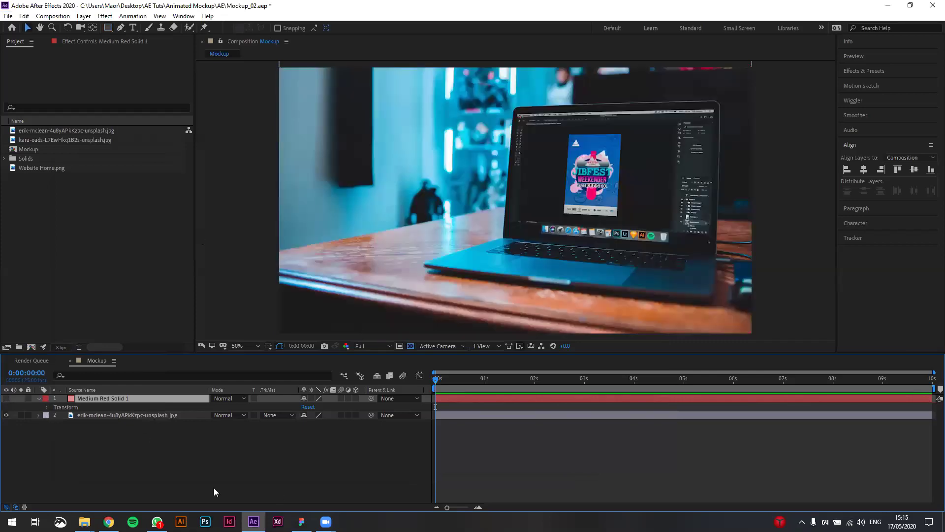
pyautogui.click(44, 168)
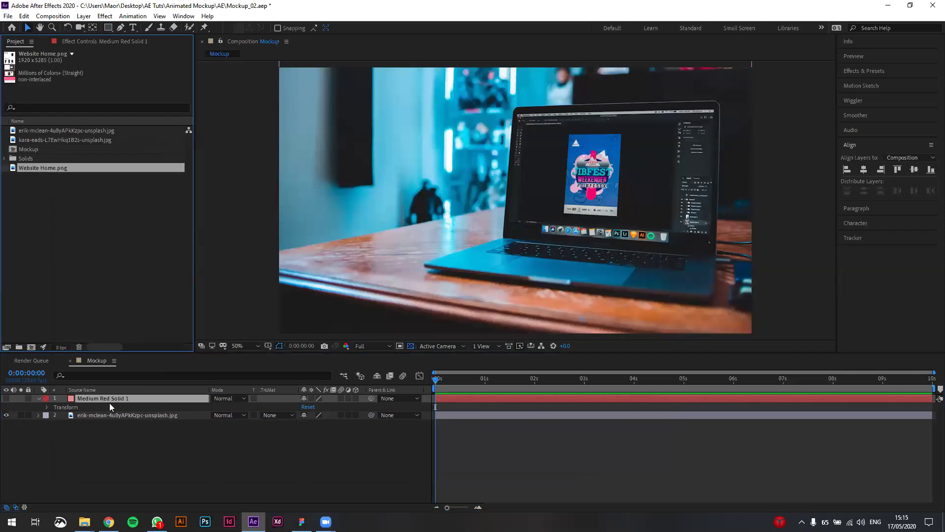
pyautogui.click(6, 399)
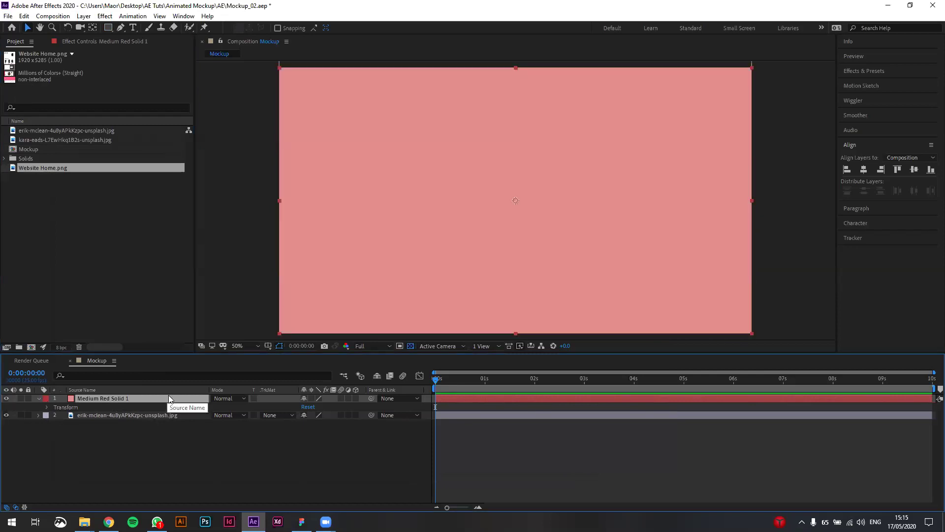
# Scale the red solid to 43% and move it over the laptop's screen
pyautogui.press('s')
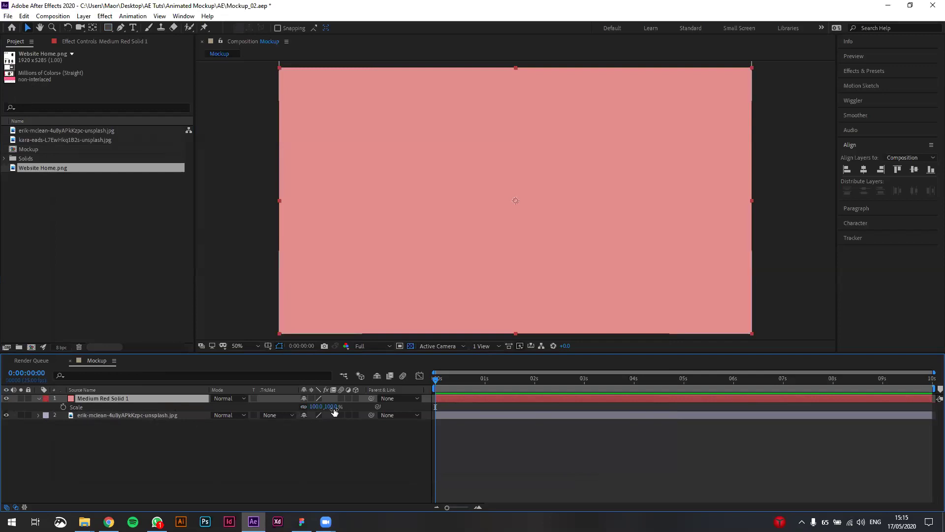
pyautogui.moveTo(326, 407)
pyautogui.mouseDown()
pyautogui.moveTo(295, 408)
pyautogui.moveTo(310, 412)
pyautogui.mouseUp()
pyautogui.click(538, 226)
pyautogui.moveTo(538, 225); pyautogui.dragTo(629, 194)
pyautogui.press('.')
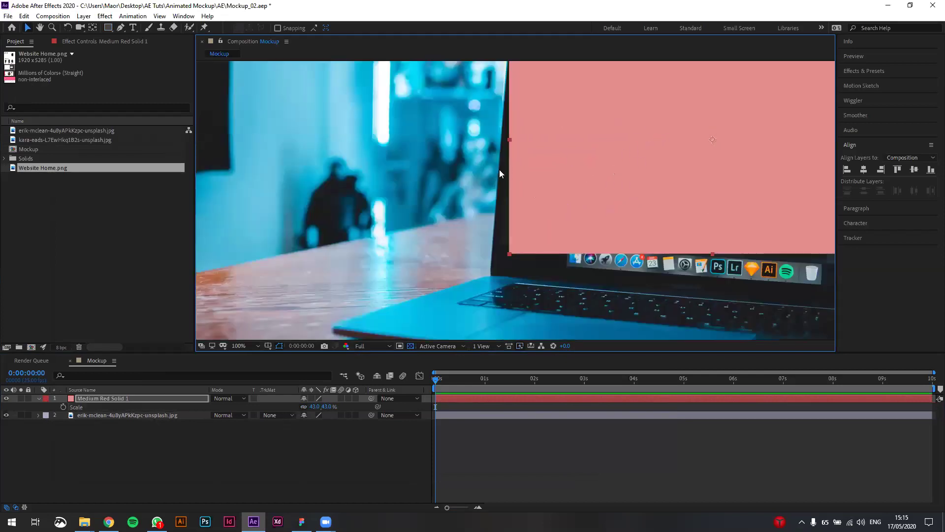
pyautogui.press(',')
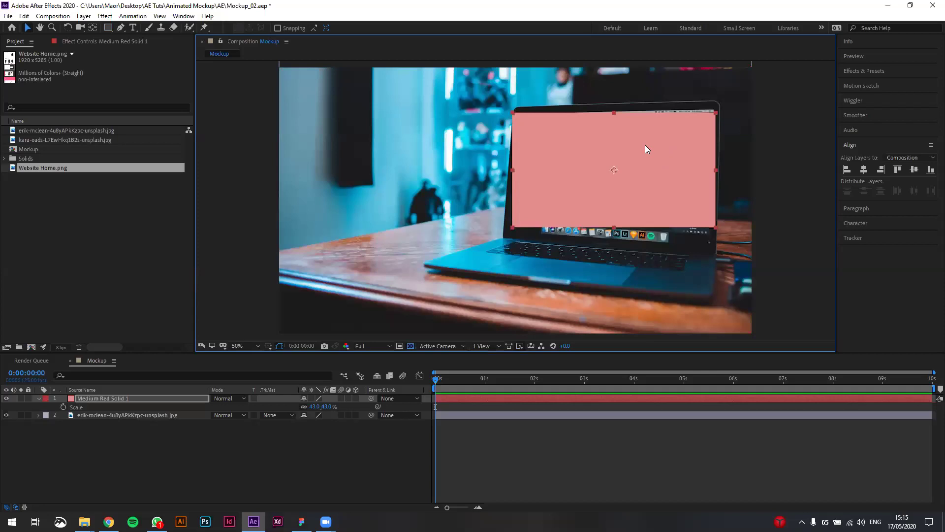
# Set the red solid's scale to 46% and reposition it so it roughly covers the laptop's screen
pyautogui.press('.')
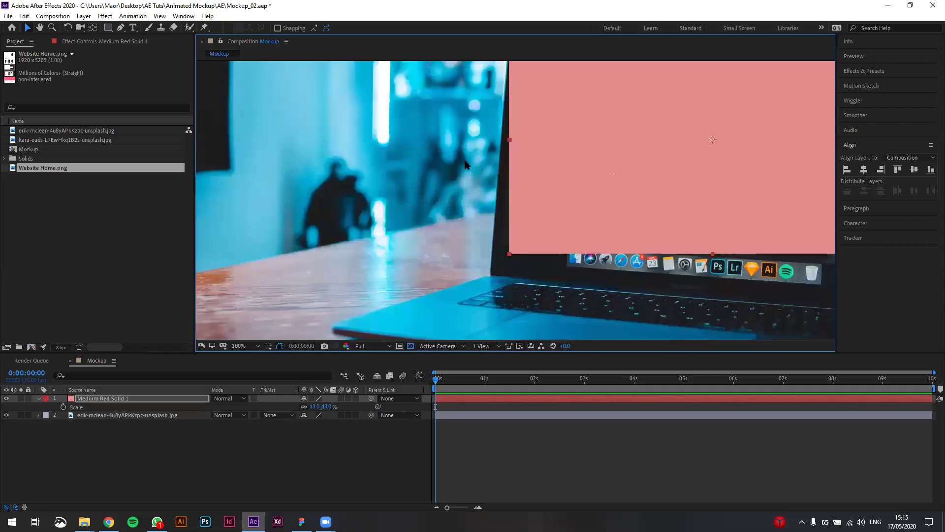
pyautogui.moveTo(463, 158); pyautogui.dragTo(353, 207)
pyautogui.moveTo(657, 179); pyautogui.dragTo(526, 201)
pyautogui.moveTo(395, 208); pyautogui.dragTo(393, 211)
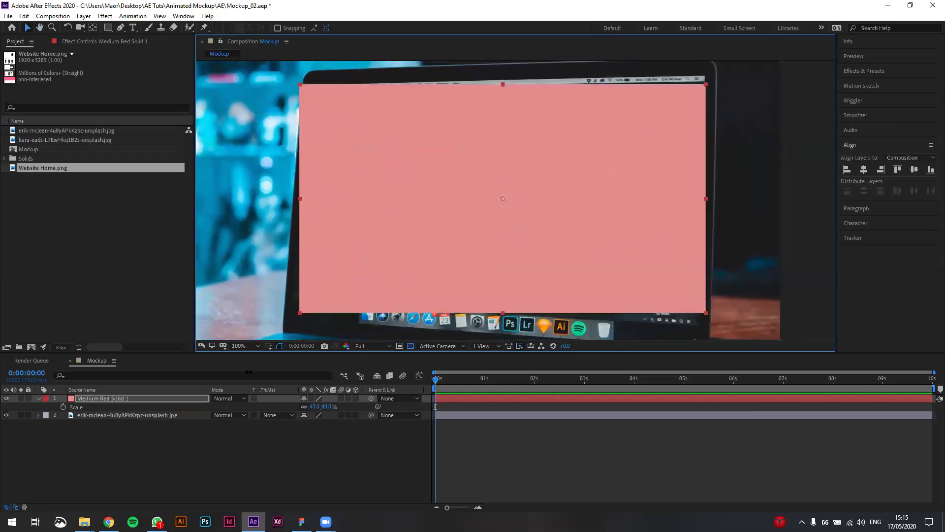
pyautogui.moveTo(325, 407); pyautogui.dragTo(337, 406)
pyautogui.moveTo(497, 170)
pyautogui.mouseDown()
pyautogui.moveTo(509, 192)
pyautogui.moveTo(507, 180)
pyautogui.mouseUp()
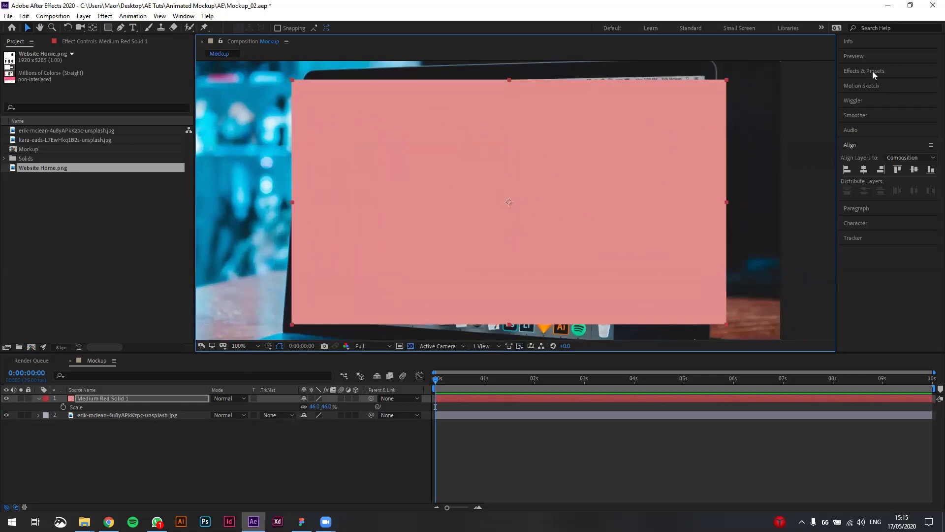
# Search the effects and presets for "corner" to find the Corner Pin effect
pyautogui.click(855, 70)
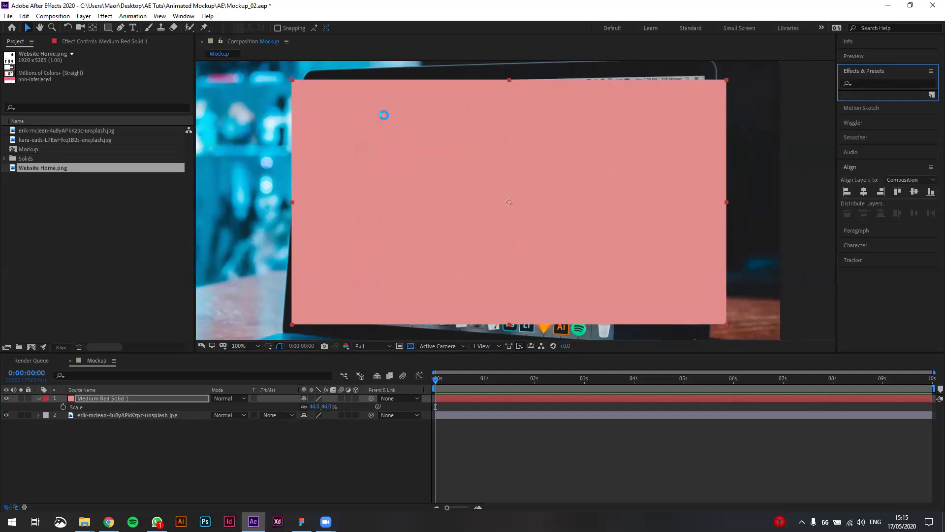
pyautogui.click(870, 83)
pyautogui.write('corner')
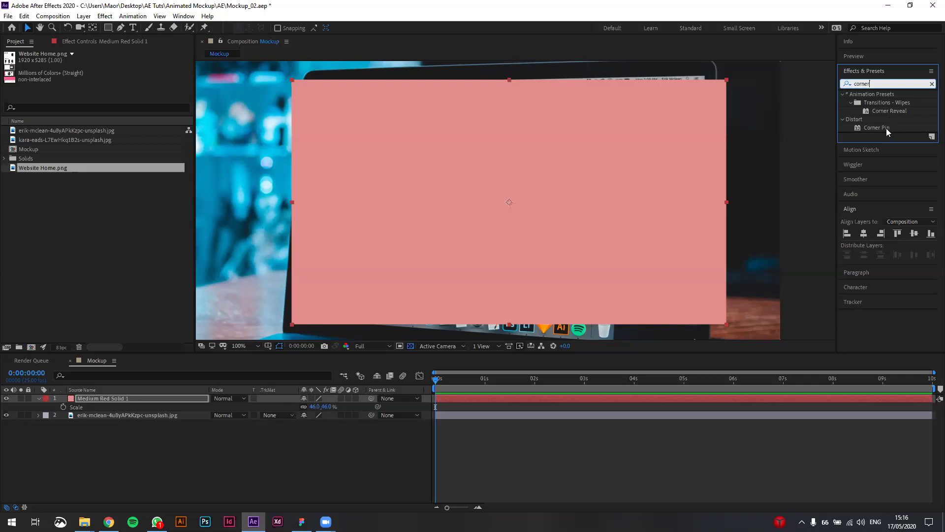
# Pre-compose the red solid layer, leaving all attributes in the Mockup composition
pyautogui.click(108, 398)
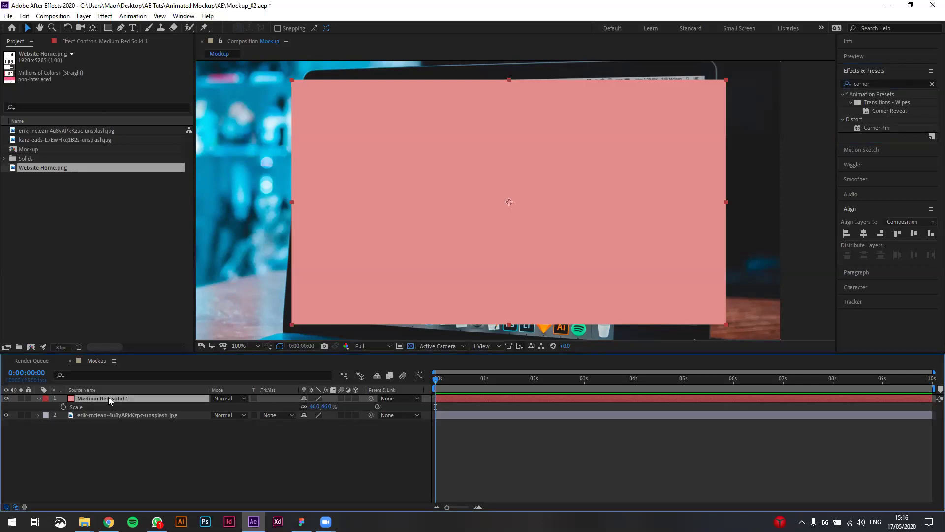
pyautogui.rightClick(109, 397)
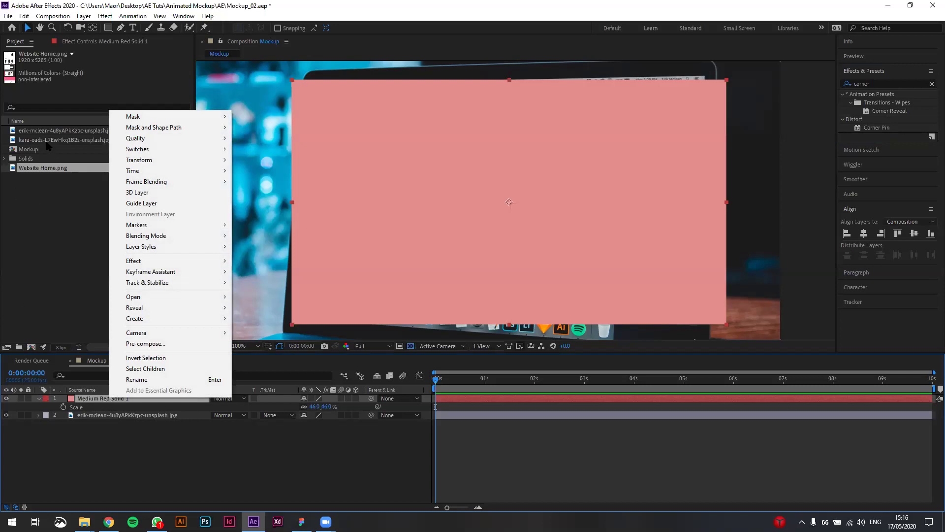
pyautogui.click(166, 344)
pyautogui.moveTo(155, 19); pyautogui.dragTo(211, 143)
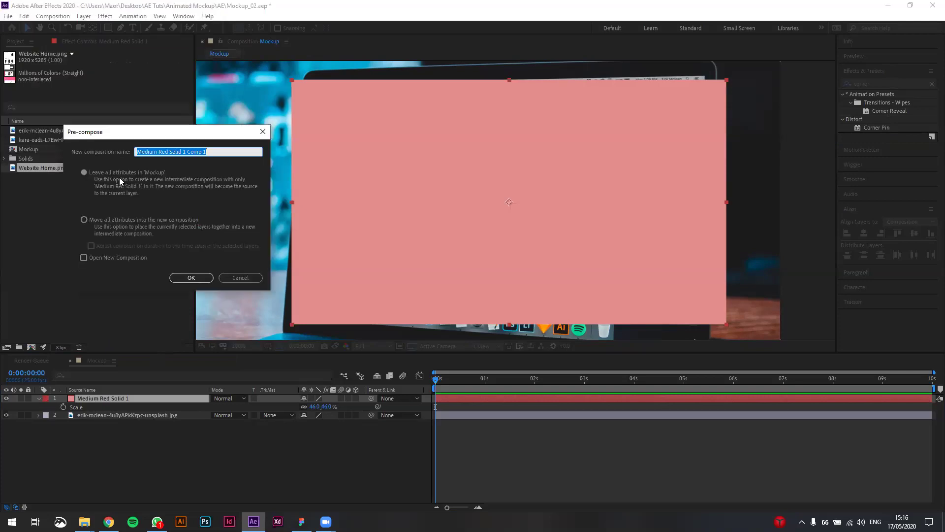
pyautogui.click(186, 278)
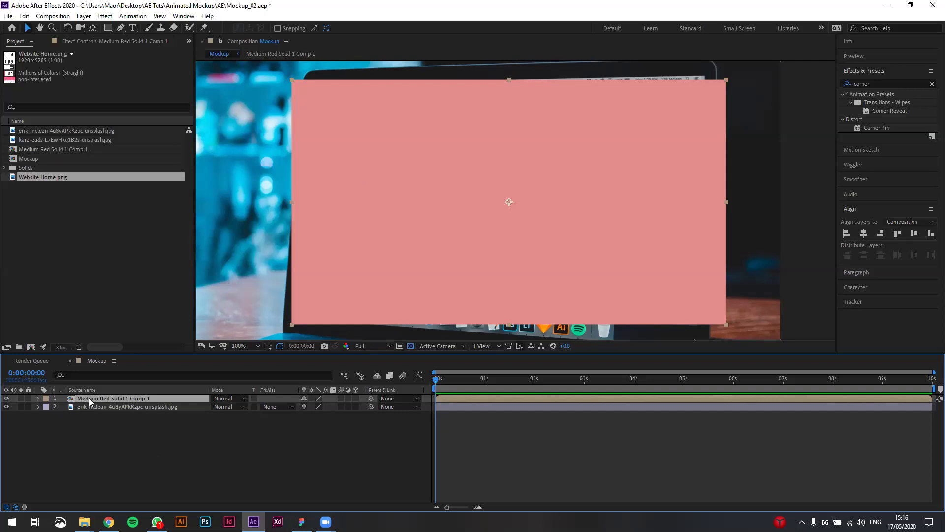
# Open the new red solid precomp to view its full frame, and return to the Mockup composition
pyautogui.doubleClick(70, 400)
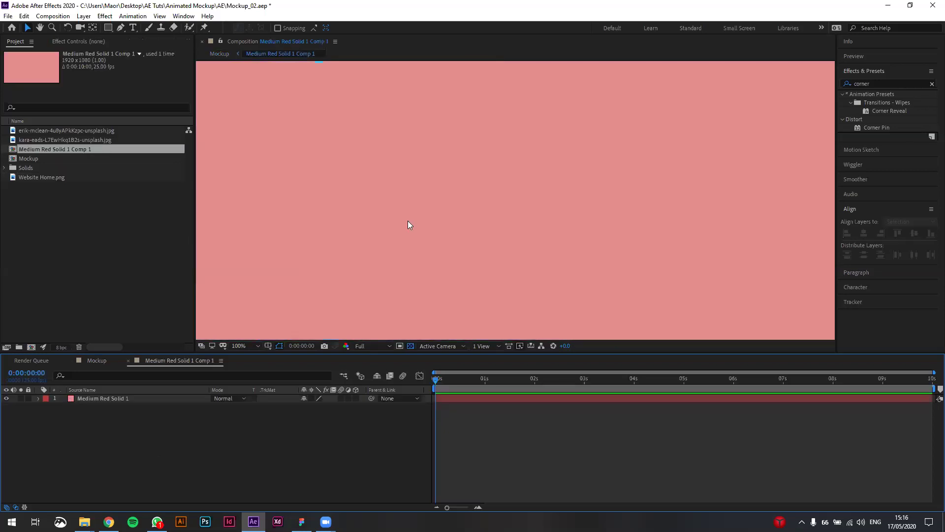
pyautogui.scroll(-2, 417, 224)
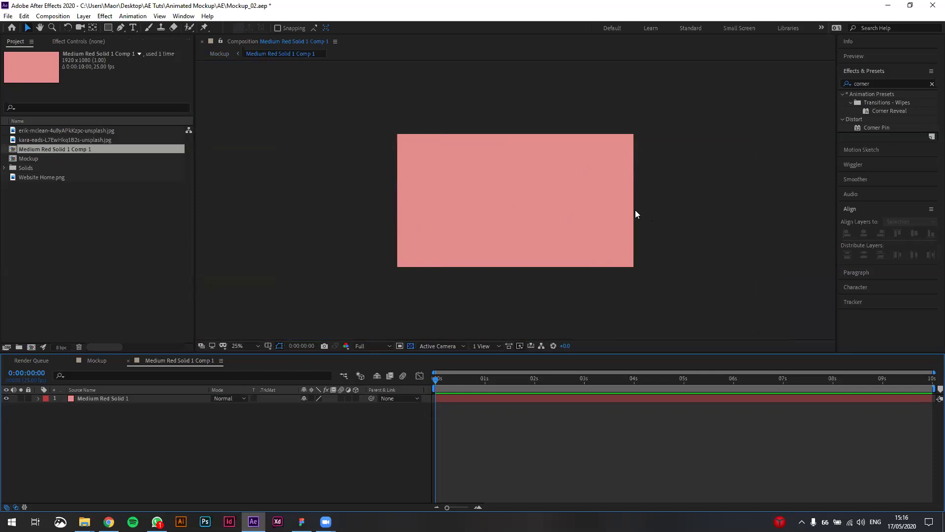
pyautogui.click(220, 55)
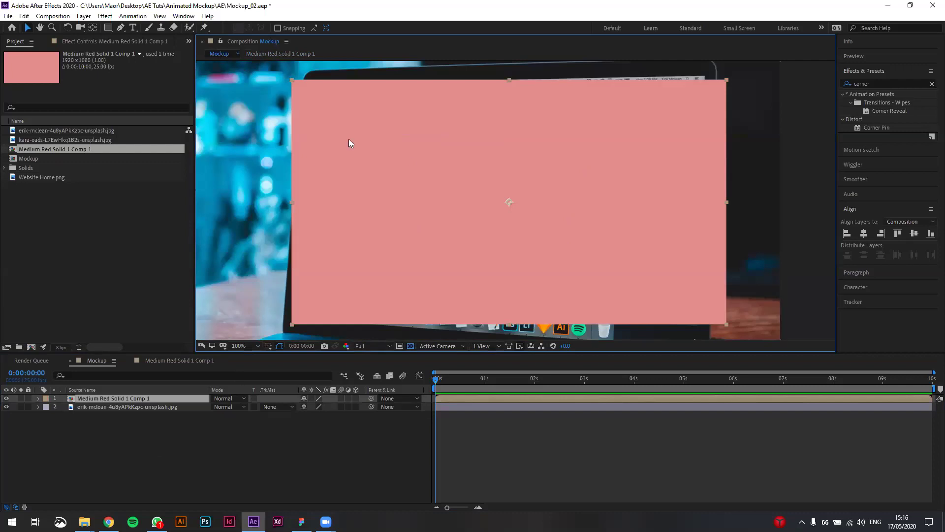
# Rename the precomposed red solid layer in the Mockup composition as Screen
pyautogui.click(100, 398)
pyautogui.press('Return')
pyautogui.write('Screen')
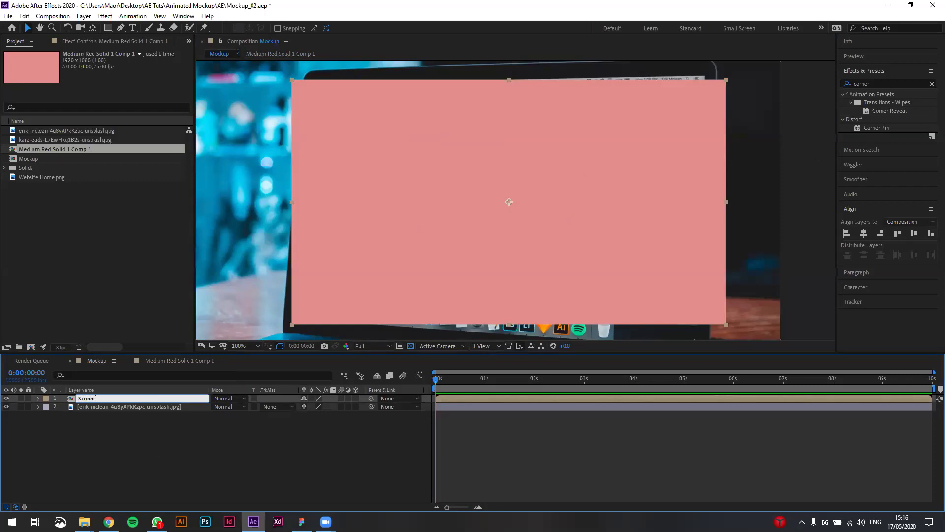
pyautogui.press('Return')
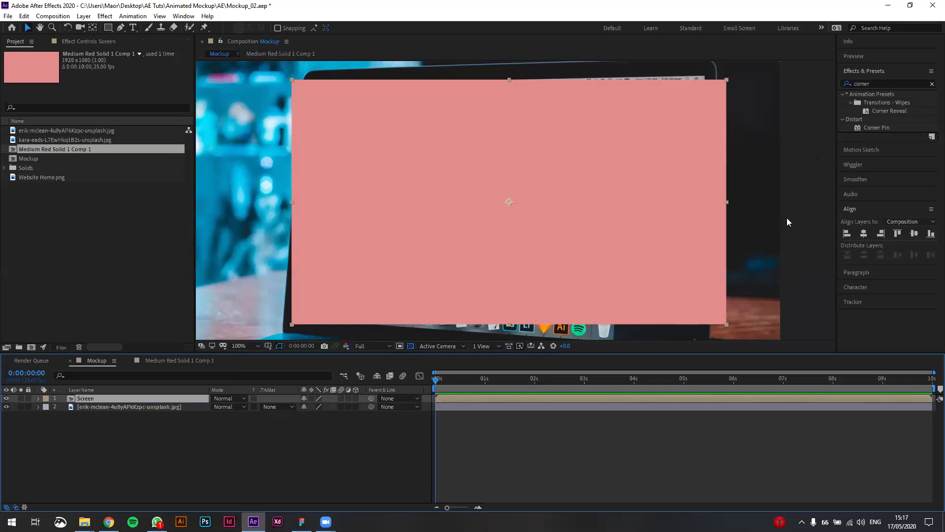
# Apply the Corner Pin effect to the Screen layer and show its effect controls
pyautogui.click(876, 127)
pyautogui.doubleClick(884, 127)
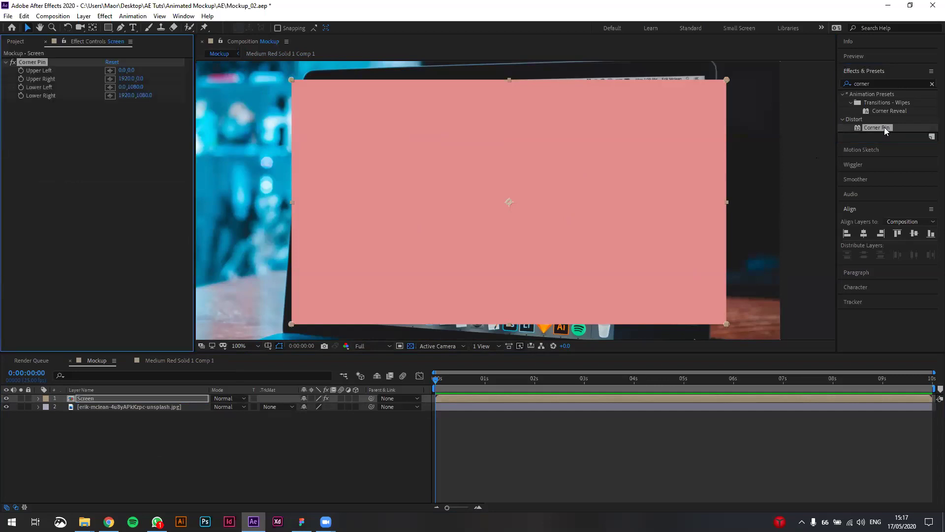
pyautogui.click(17, 42)
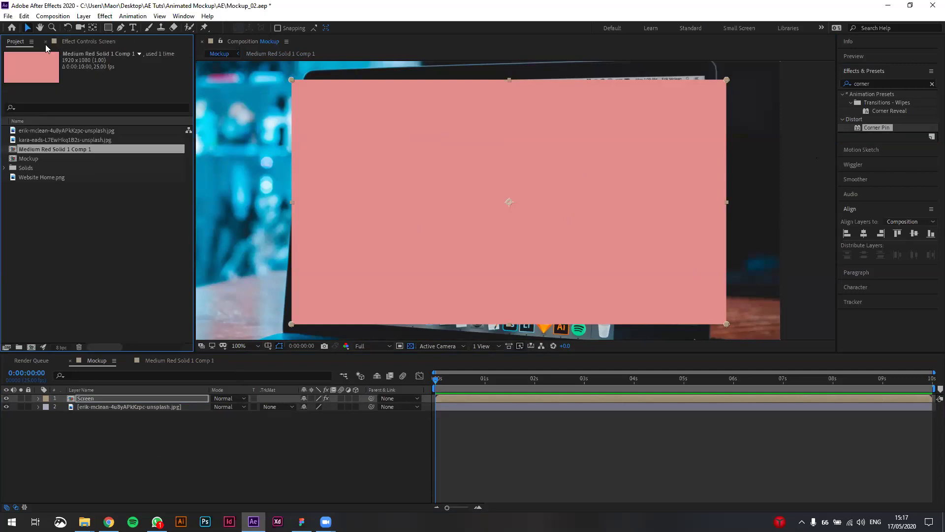
pyautogui.click(86, 41)
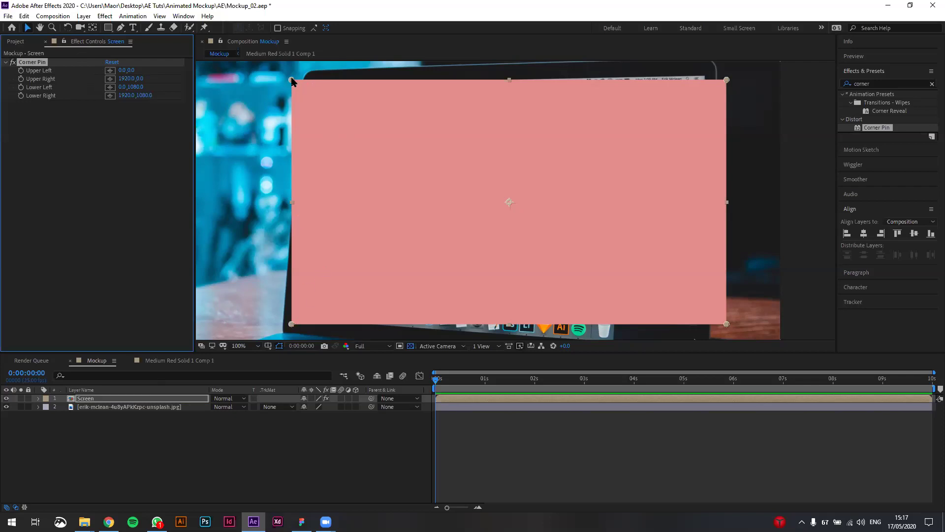
# Move the Screen layer's upper left, upper right and lower right pins roughly onto the matching corners of the laptop display
pyautogui.moveTo(296, 77)
pyautogui.mouseDown()
pyautogui.moveTo(311, 97)
pyautogui.moveTo(311, 84)
pyautogui.mouseUp()
pyautogui.moveTo(727, 79); pyautogui.dragTo(707, 75)
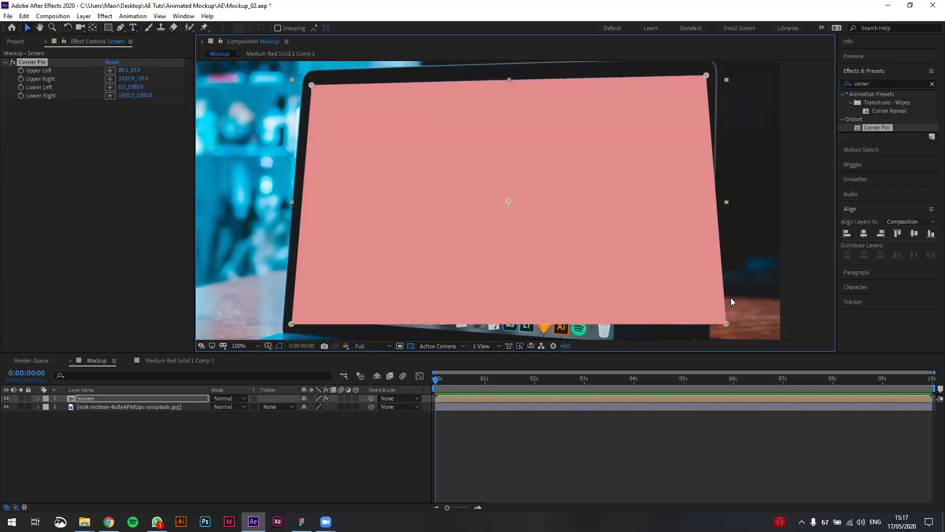
pyautogui.scroll(-3, 657, 194)
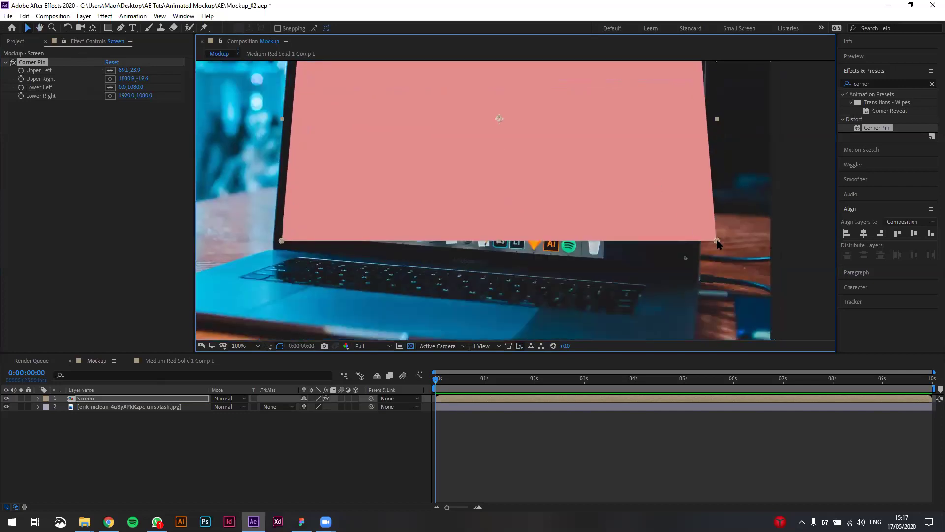
pyautogui.moveTo(717, 242); pyautogui.dragTo(686, 264)
# Fit the Screen layer's lower left pin to the laptop display's corner, at about 2, 1077
pyautogui.moveTo(281, 241); pyautogui.dragTo(462, 200)
pyautogui.press('.')
pyautogui.press('.')
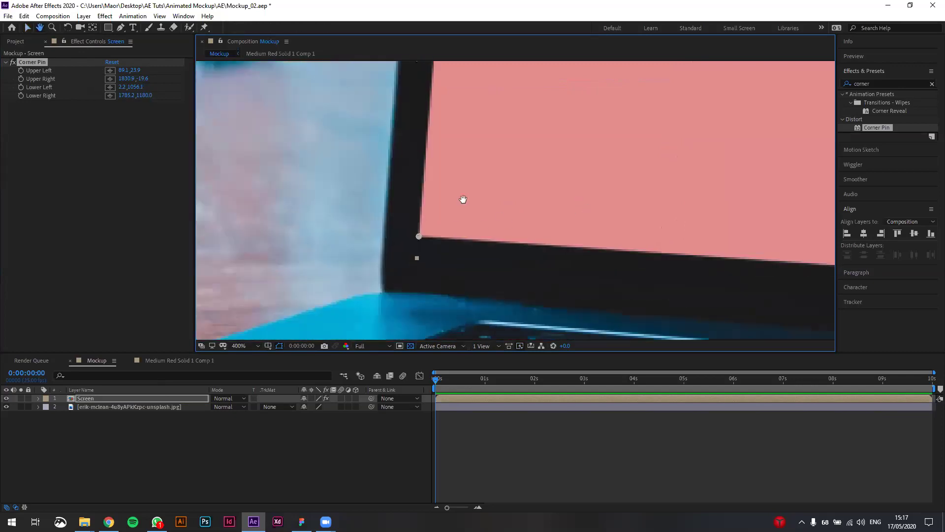
pyautogui.moveTo(419, 236); pyautogui.dragTo(418, 257)
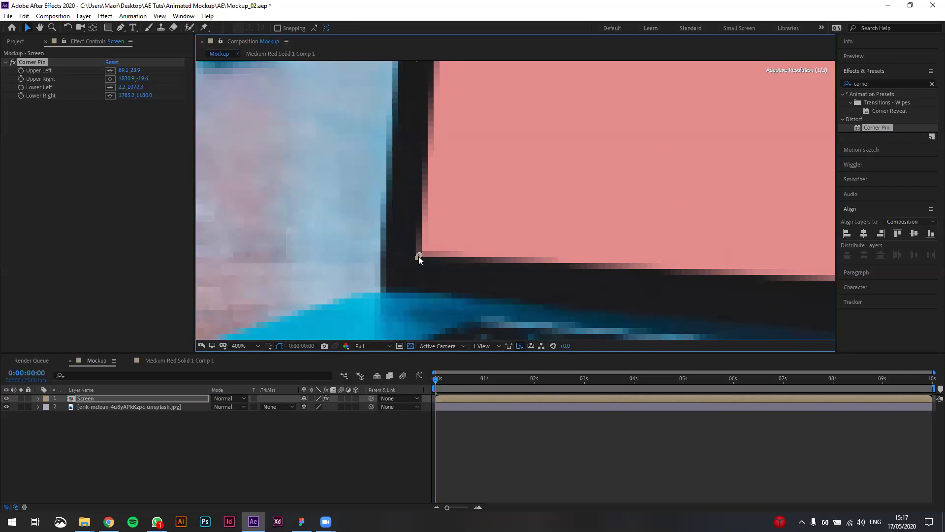
# Fine-tune the upper pins against the laptop bezel, upper left to about 85, 22 and upper right to about 1830, -24
pyautogui.scroll(-4, 419, 256)
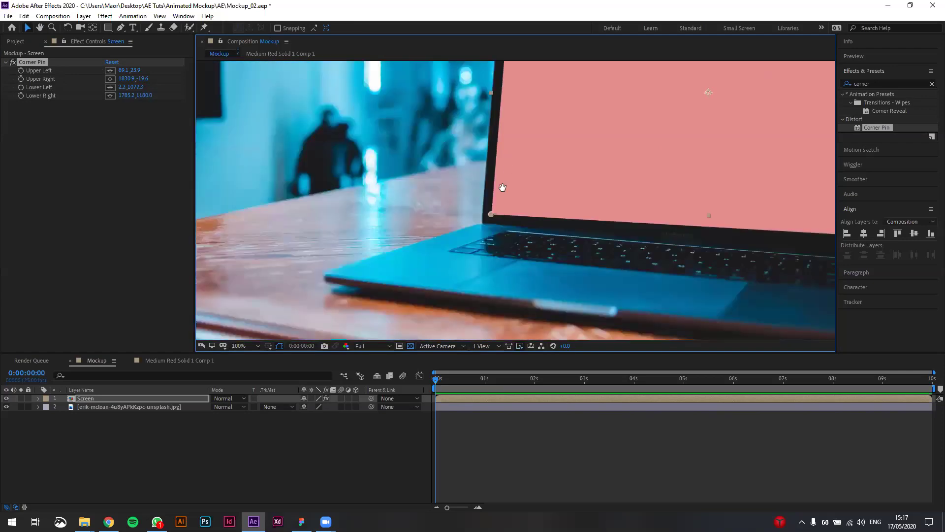
pyautogui.scroll(4, 443, 221)
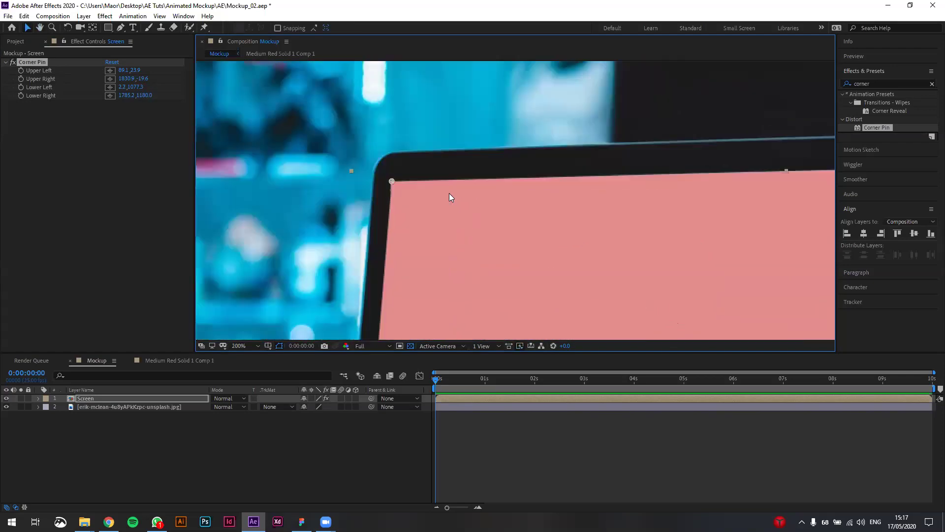
pyautogui.moveTo(268, 162)
pyautogui.mouseDown()
pyautogui.moveTo(264, 170)
pyautogui.moveTo(264, 161)
pyautogui.mouseUp()
pyautogui.scroll(-2, 542, 192)
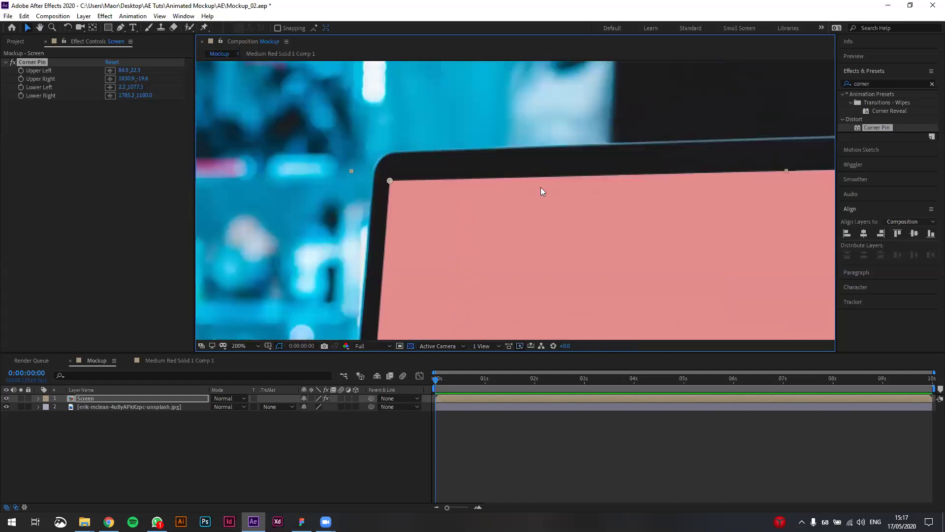
pyautogui.scroll(2, 483, 190)
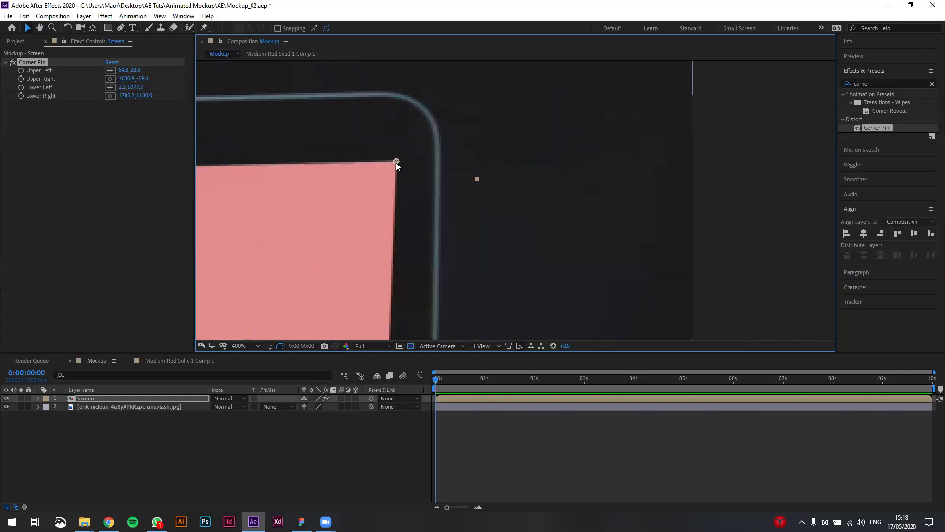
pyautogui.moveTo(397, 161); pyautogui.dragTo(395, 158)
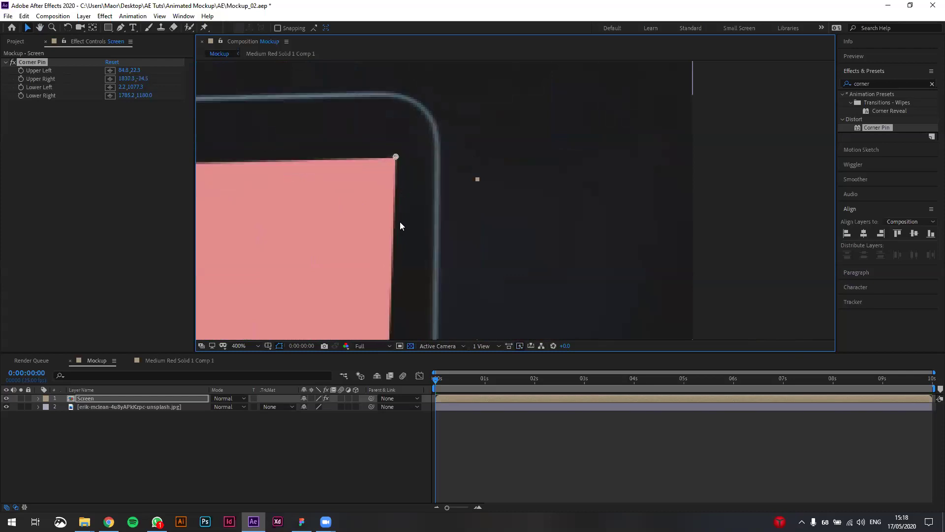
# Fine-tune the lower right pin to about 1792, 1183 at the laptop display's corner, and deselect the layer
pyautogui.scroll(-2, 469, 209)
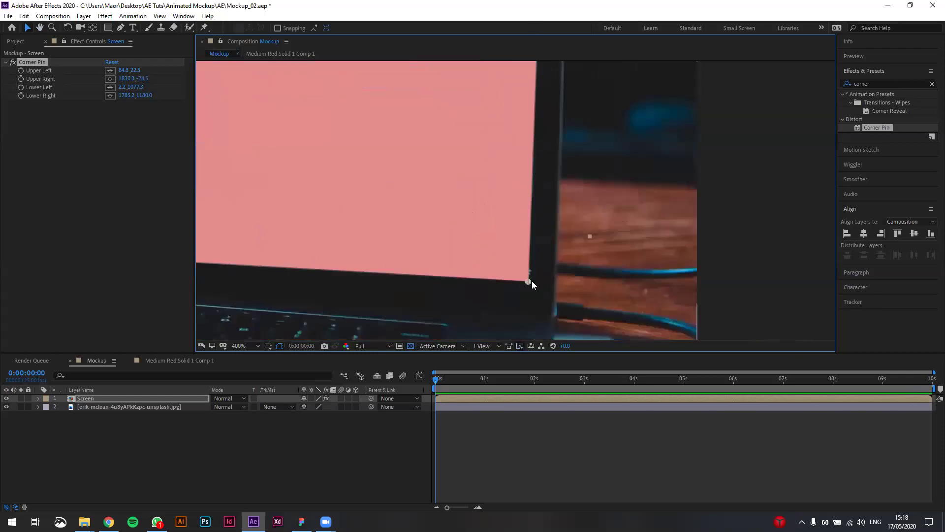
pyautogui.scroll(2, 530, 281)
pyautogui.moveTo(528, 250); pyautogui.dragTo(535, 255)
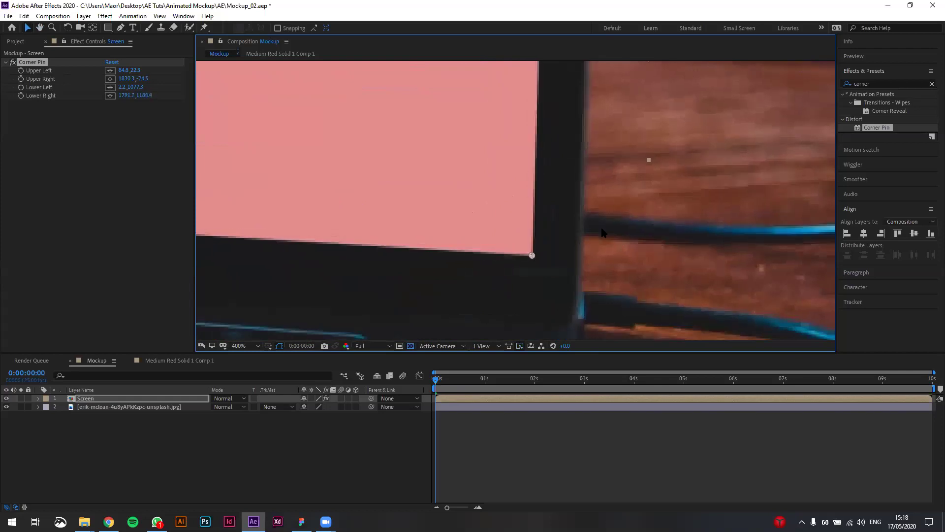
pyautogui.scroll(-8, 552, 221)
pyautogui.scroll(2, 445, 205)
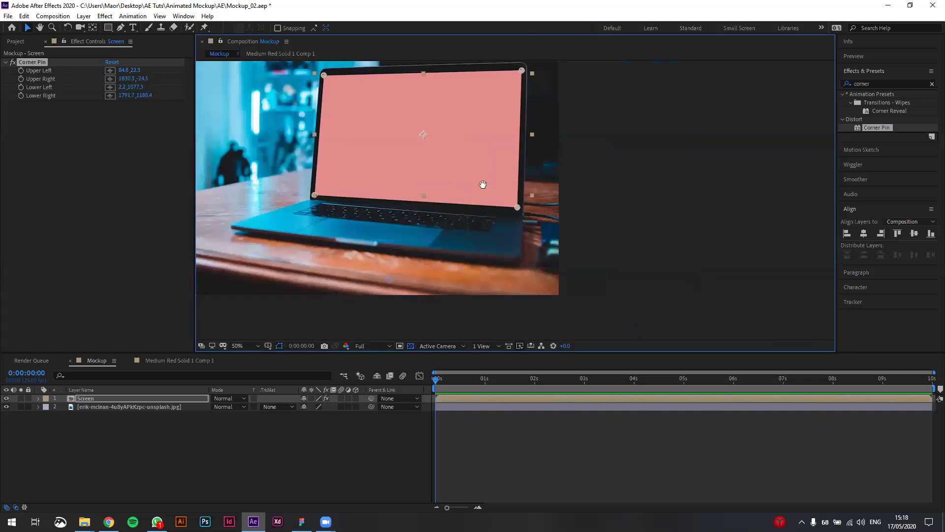
pyautogui.scroll(2, 540, 243)
pyautogui.moveTo(556, 261); pyautogui.dragTo(557, 259)
pyautogui.scroll(-2, 532, 235)
pyautogui.click(508, 439)
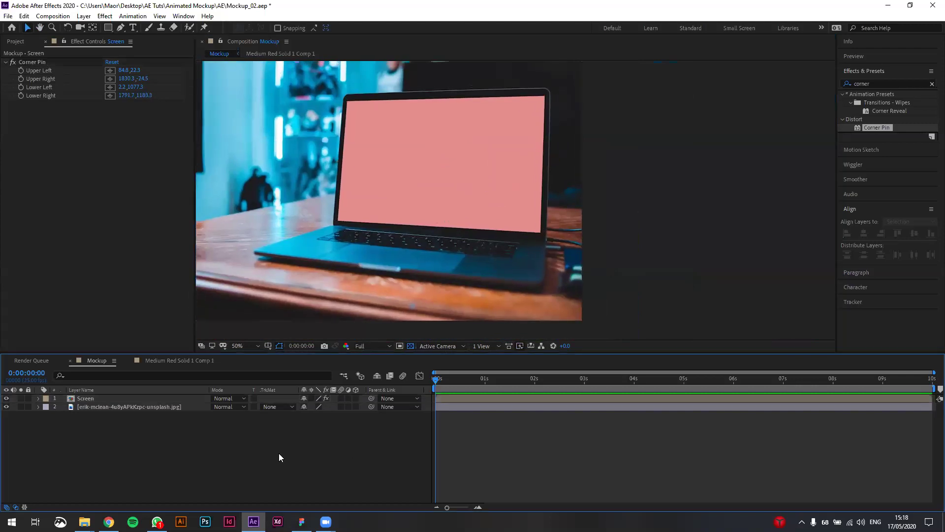
# Switch between the Screen layer's precomp and the Mockup composition to compare the flat solid with its pinned version, ending in Mockup
pyautogui.click(78, 398)
pyautogui.click(74, 399)
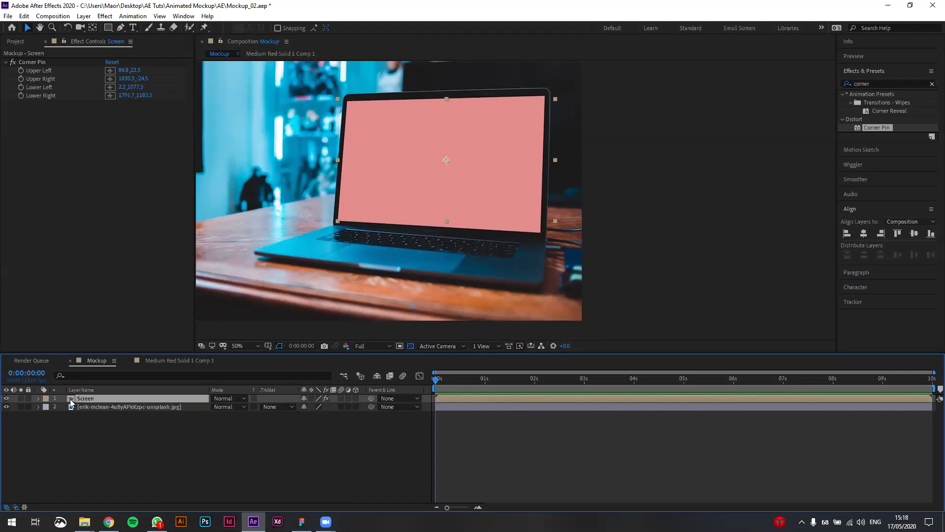
pyautogui.doubleClick(71, 400)
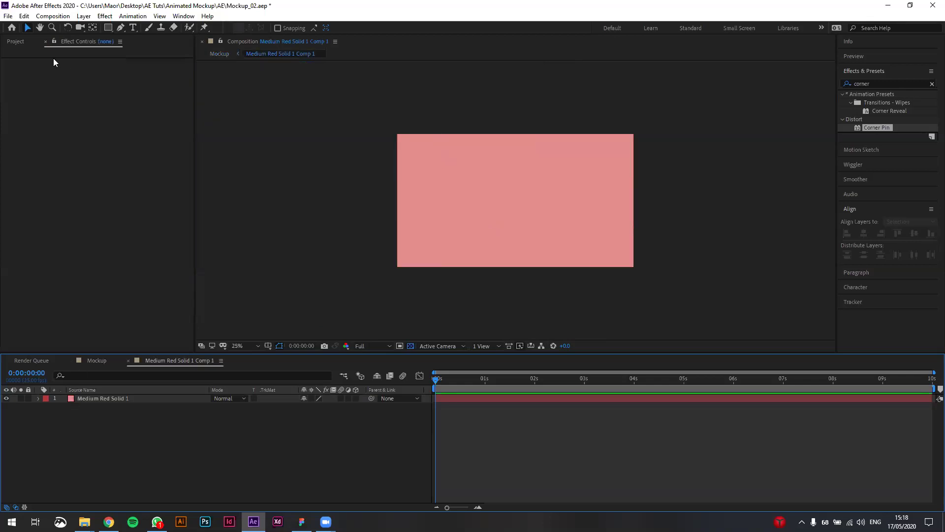
pyautogui.click(16, 41)
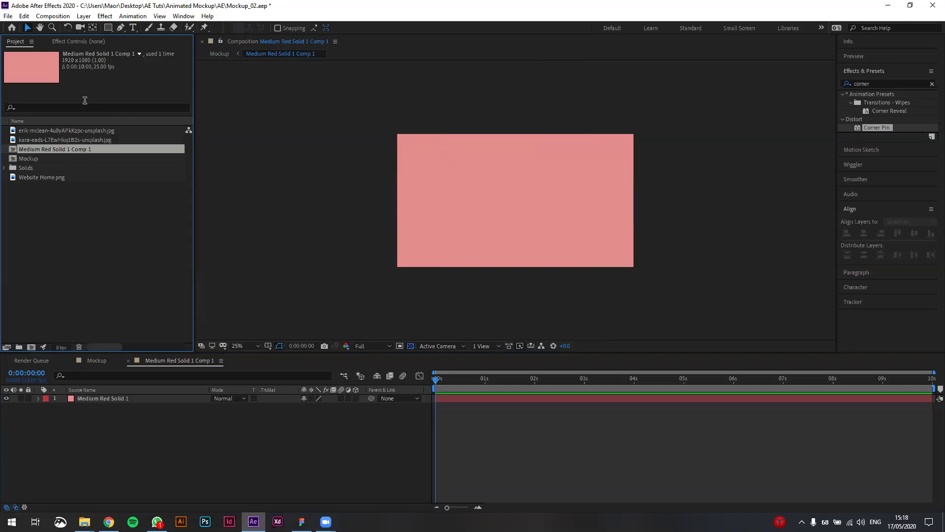
pyautogui.click(235, 54)
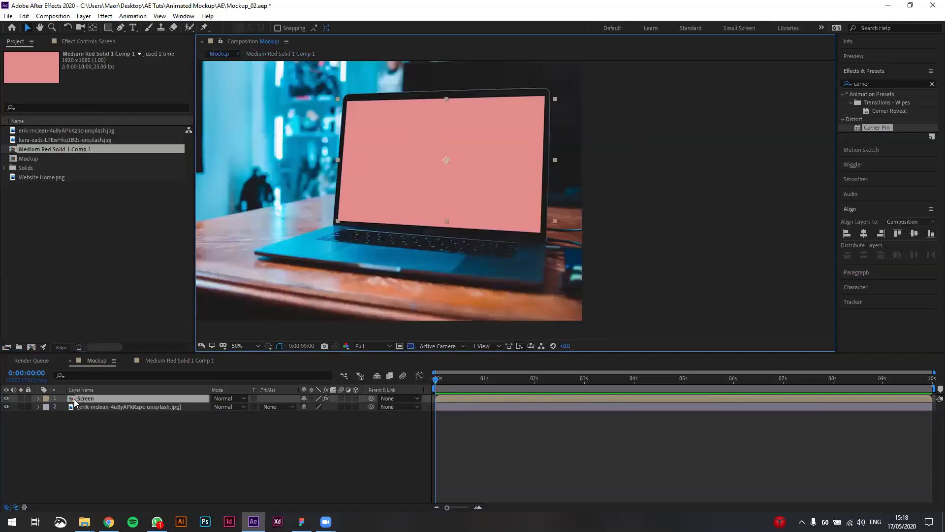
pyautogui.doubleClick(106, 398)
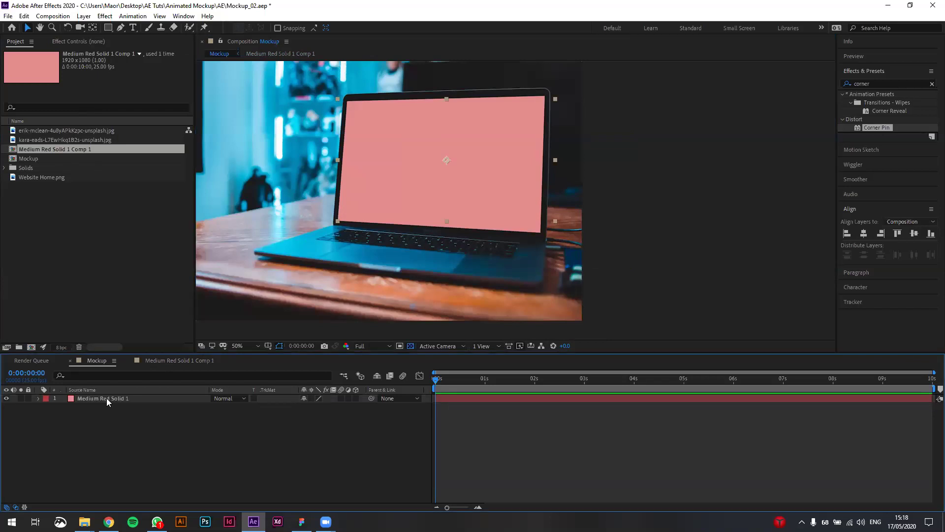
pyautogui.click(220, 54)
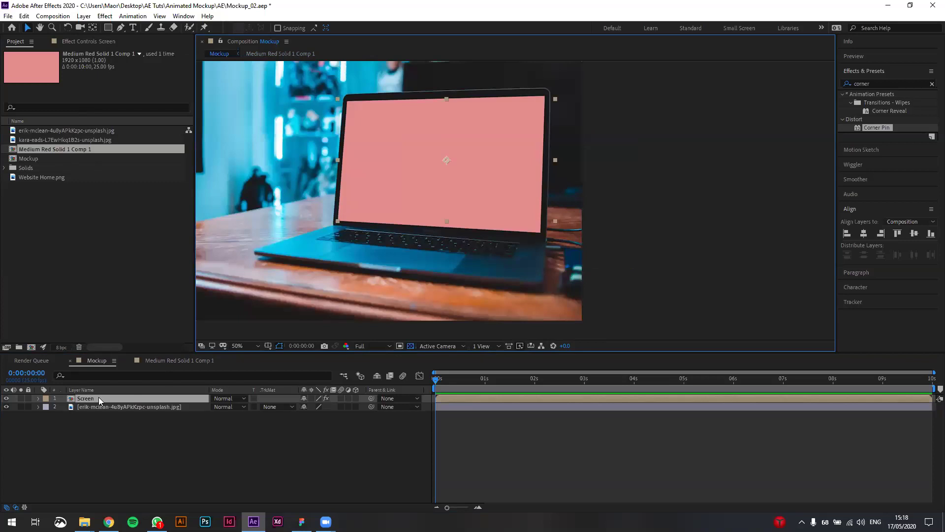
pyautogui.click(270, 54)
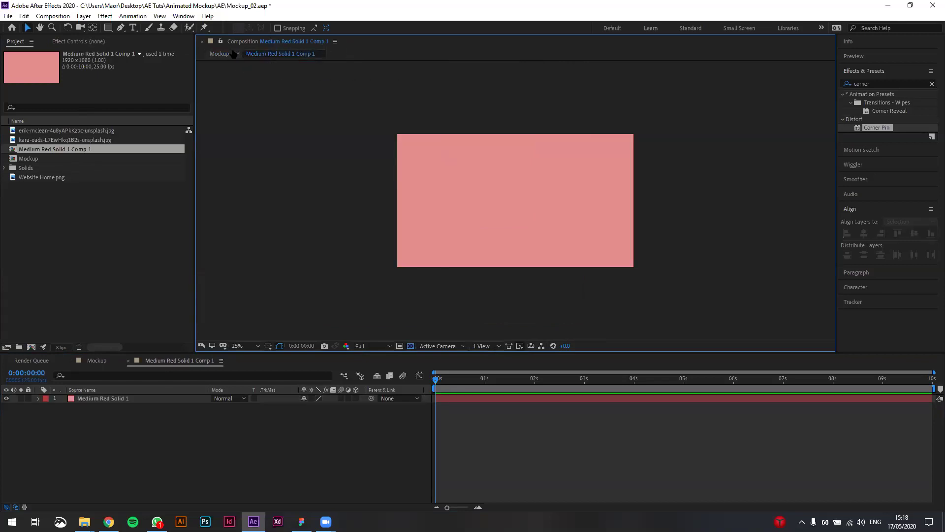
pyautogui.click(220, 54)
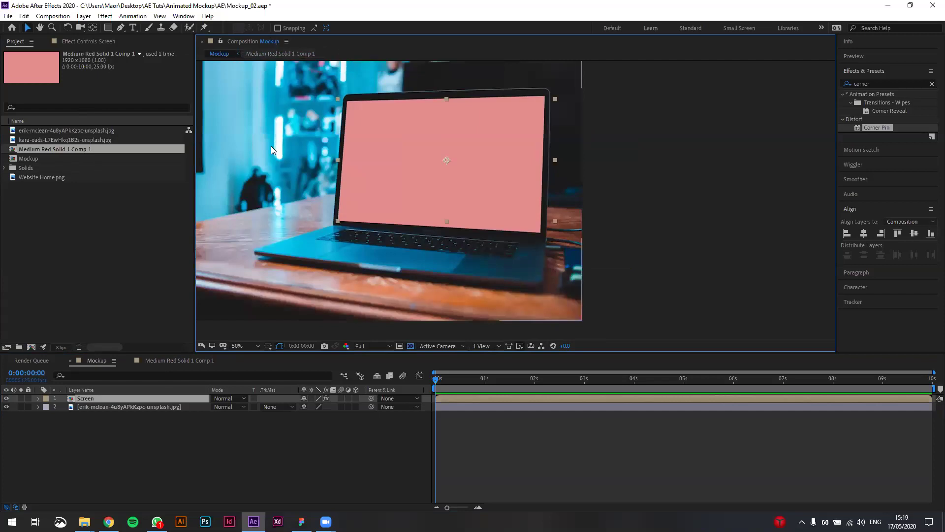
# View the Medium Red Solid 1 Comp 1 precomp once more and return to the Mockup composition
pyautogui.press('Tab')
pyautogui.press('Tab')
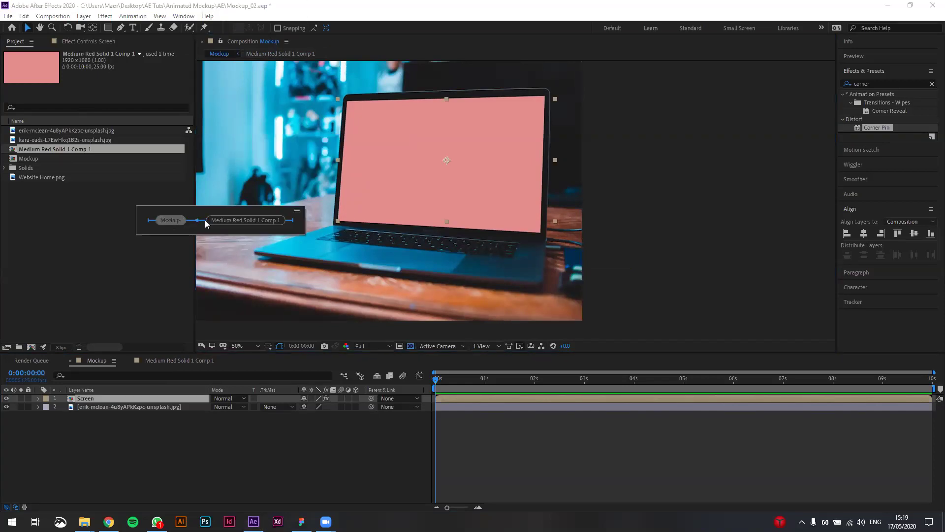
pyautogui.click(248, 221)
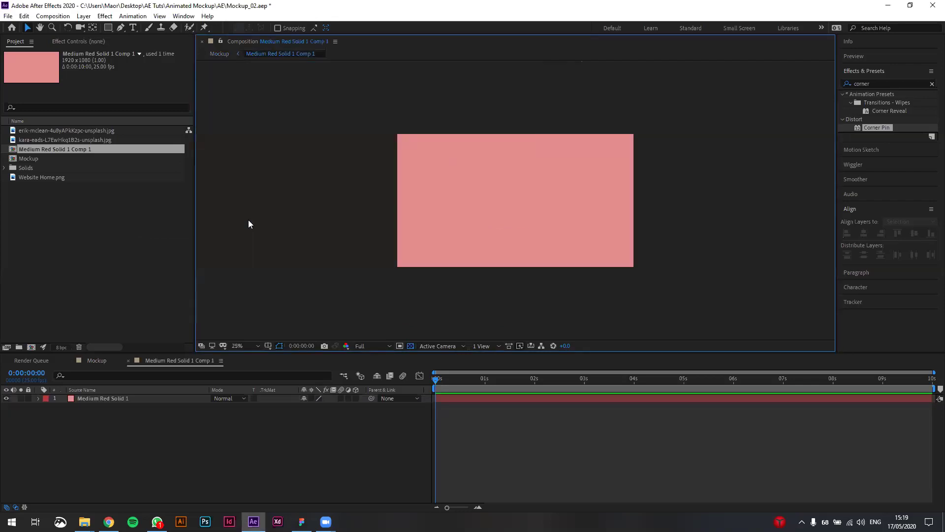
pyautogui.press('Tab')
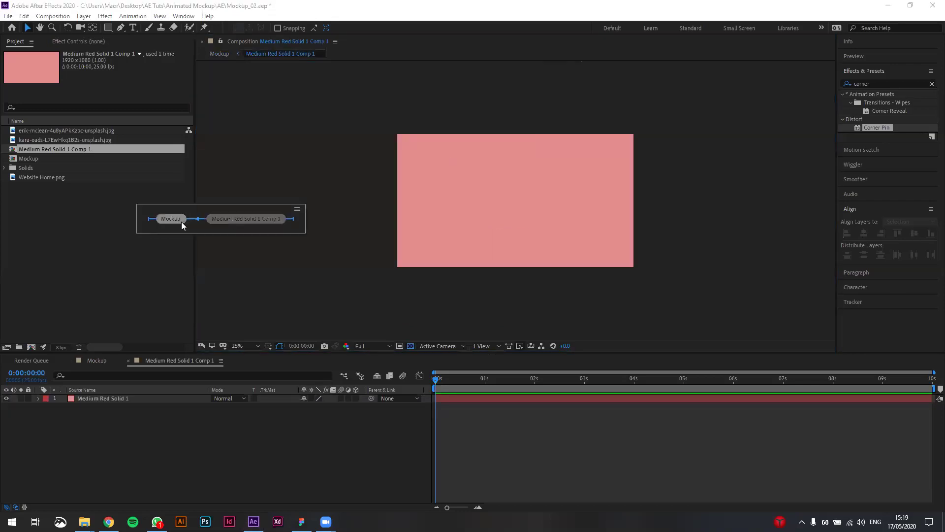
pyautogui.click(182, 221)
# Rename the Medium Red Solid 1 Comp 1 composition in the project as Screen
pyautogui.click(38, 147)
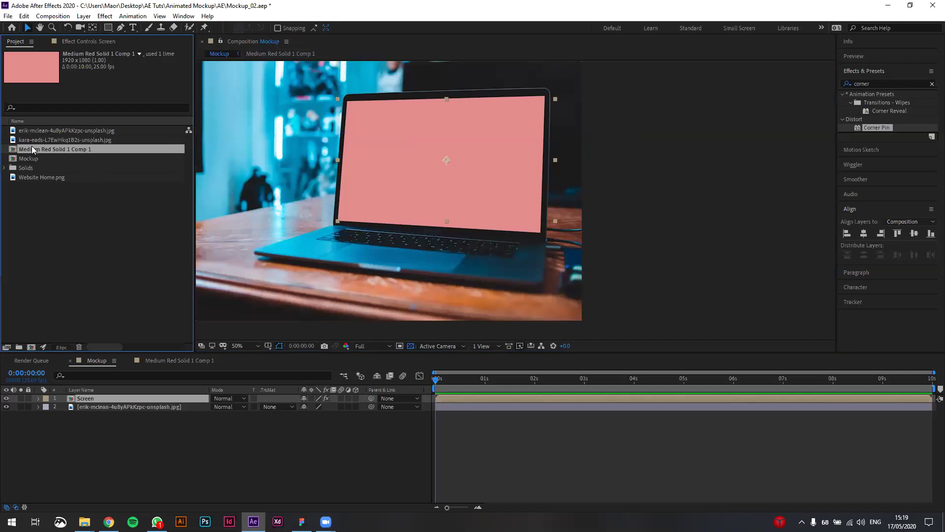
pyautogui.rightClick(61, 146)
pyautogui.click(102, 305)
pyautogui.write('Screen')
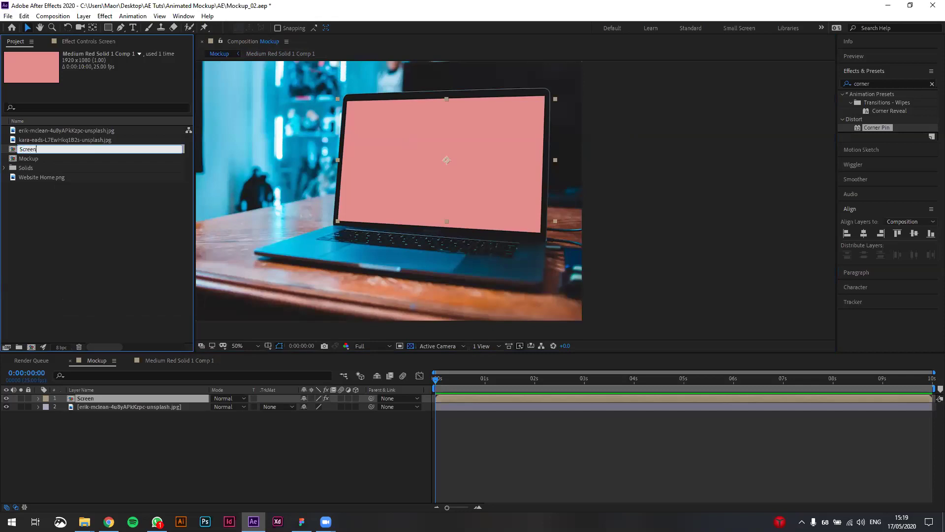
pyautogui.press('Return')
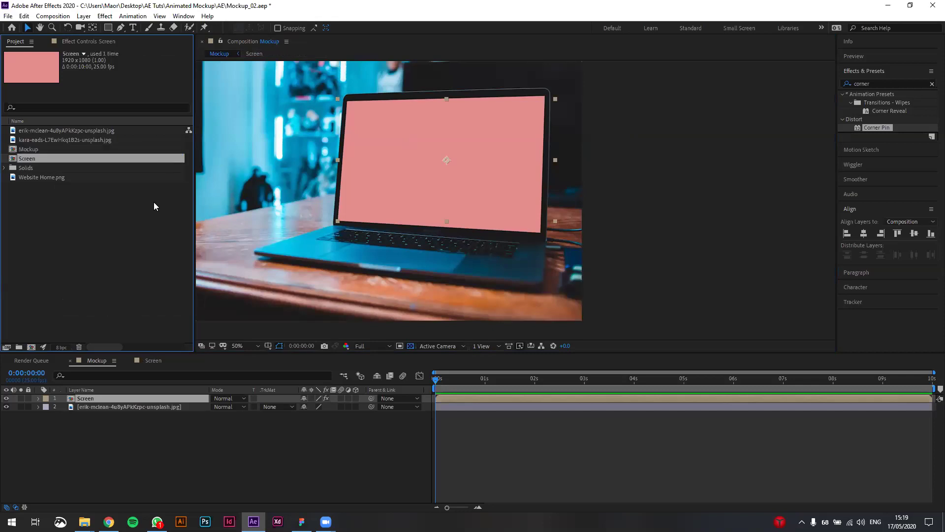
pyautogui.click(144, 231)
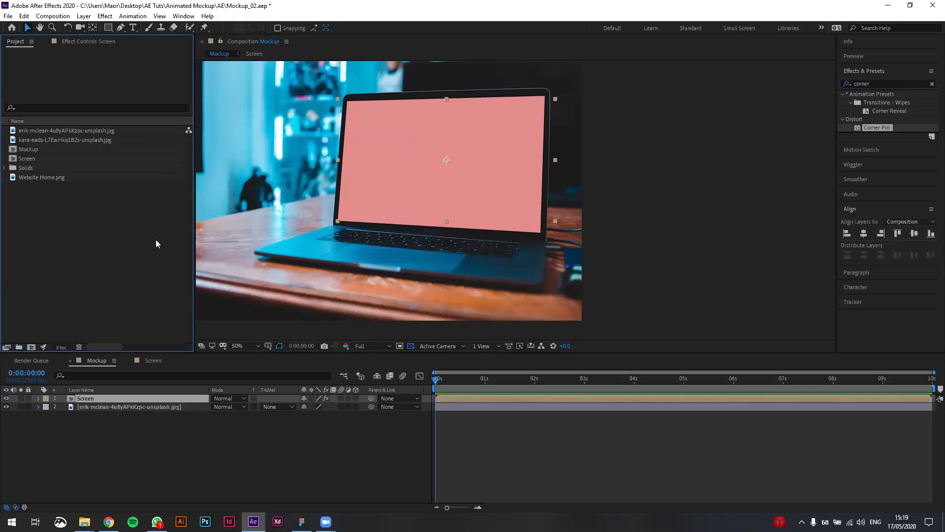
# Open the Screen composition and place Website Home.png in it above the red solid
pyautogui.click(302, 217)
pyautogui.press('Tab')
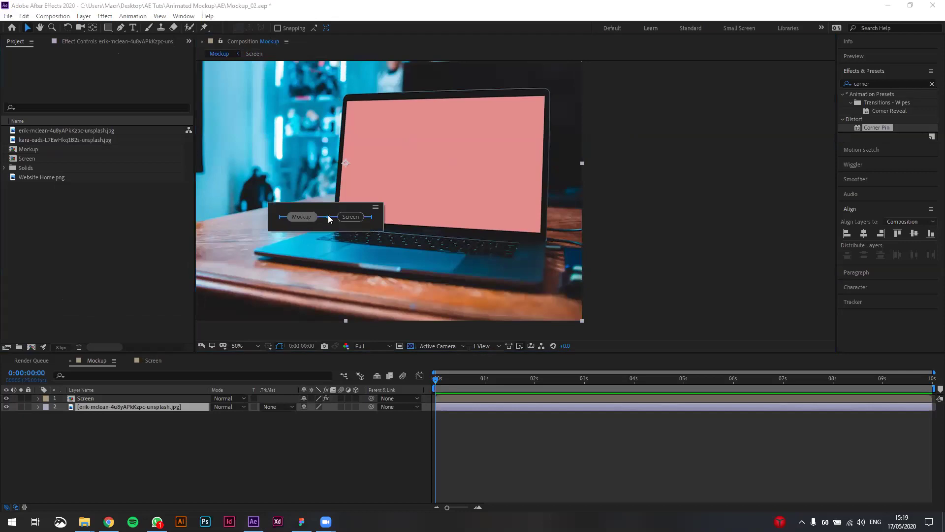
pyautogui.click(350, 217)
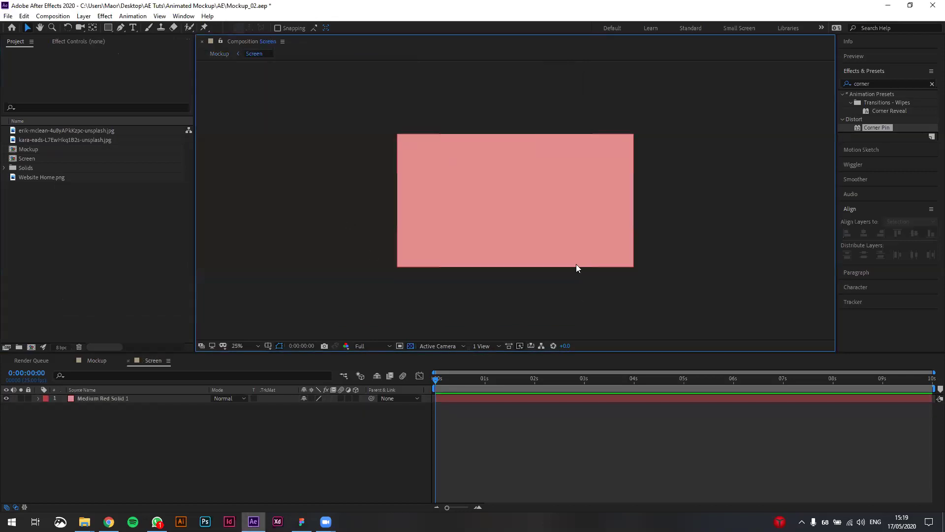
pyautogui.click(36, 177)
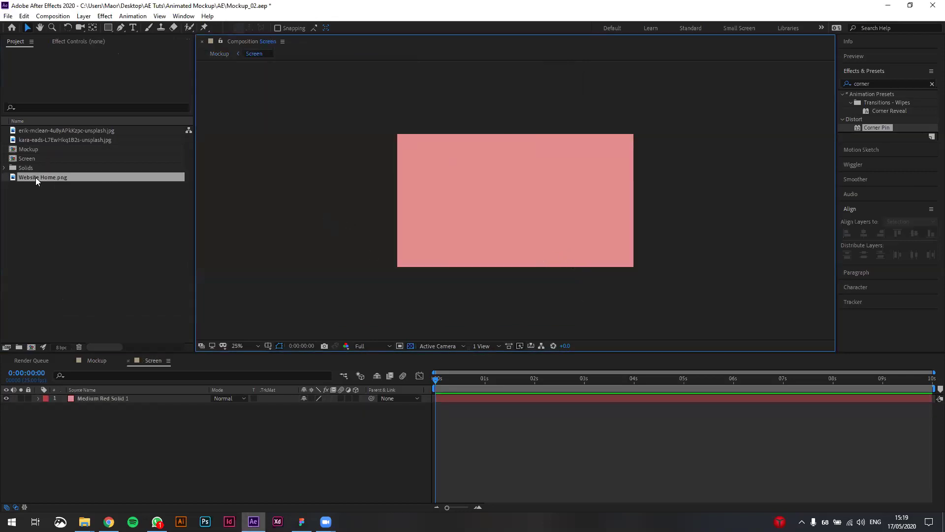
pyautogui.moveTo(26, 176); pyautogui.dragTo(508, 190)
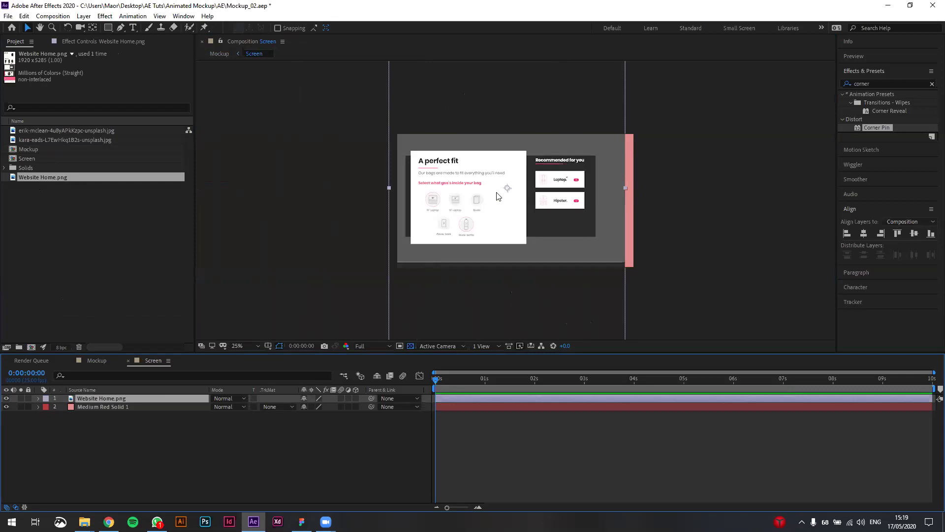
# Fit Website Home.png to the composition width and align its top edge with the top of the composition
pyautogui.rightClick(501, 185)
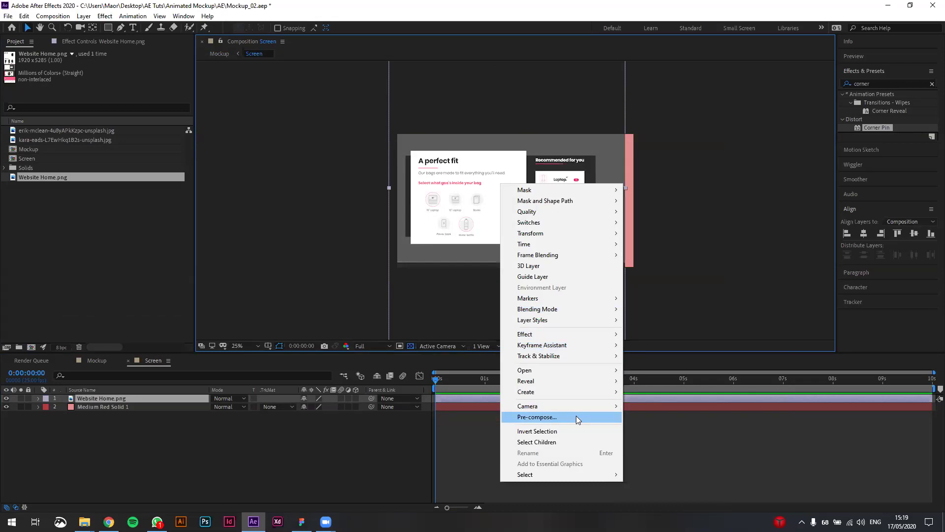
pyautogui.moveTo(603, 234)
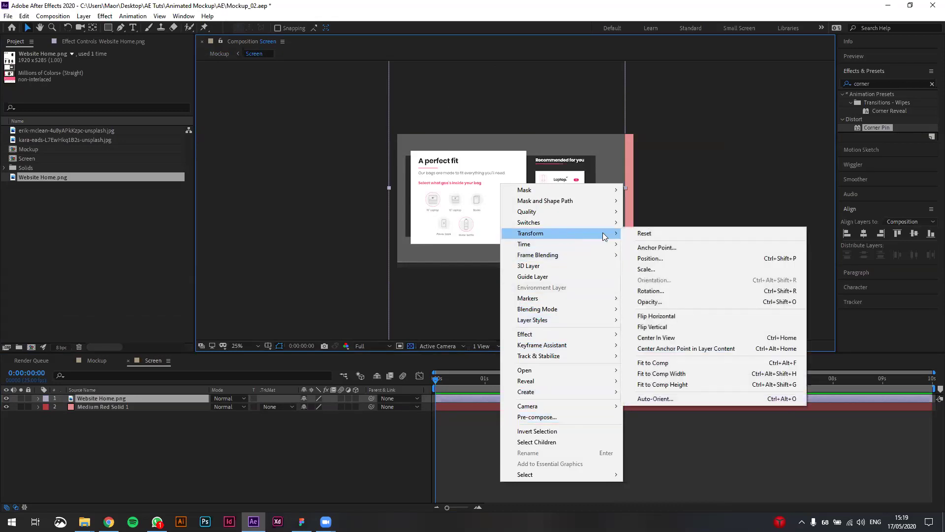
pyautogui.click(692, 376)
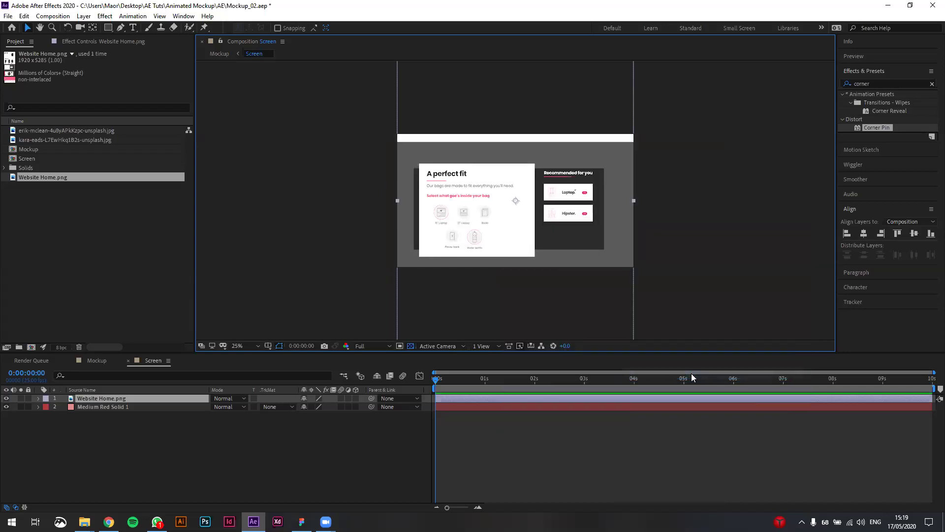
pyautogui.click(897, 234)
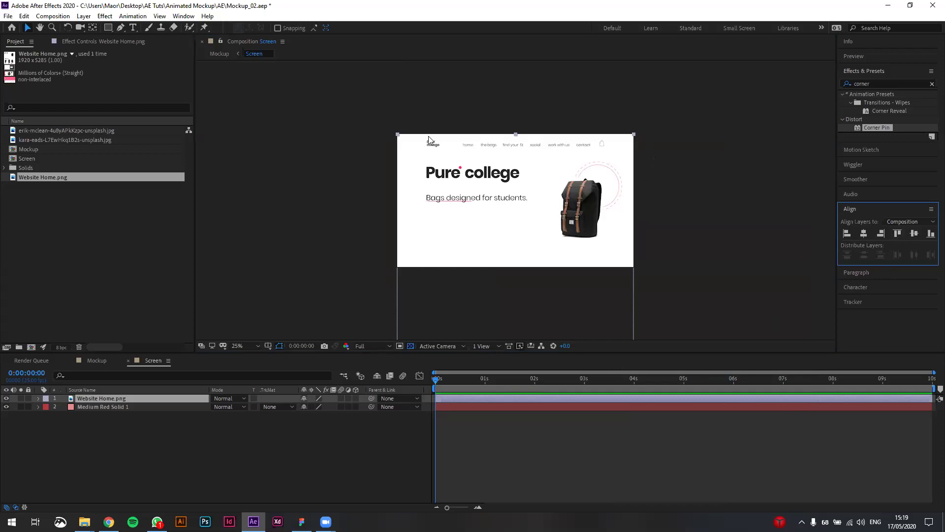
# Inspect the extent of the website layer in Screen, and return to Mockup to check the website on the laptop display
pyautogui.press(',')
pyautogui.moveTo(547, 223); pyautogui.dragTo(530, 125)
pyautogui.moveTo(549, 159); pyautogui.dragTo(549, 230)
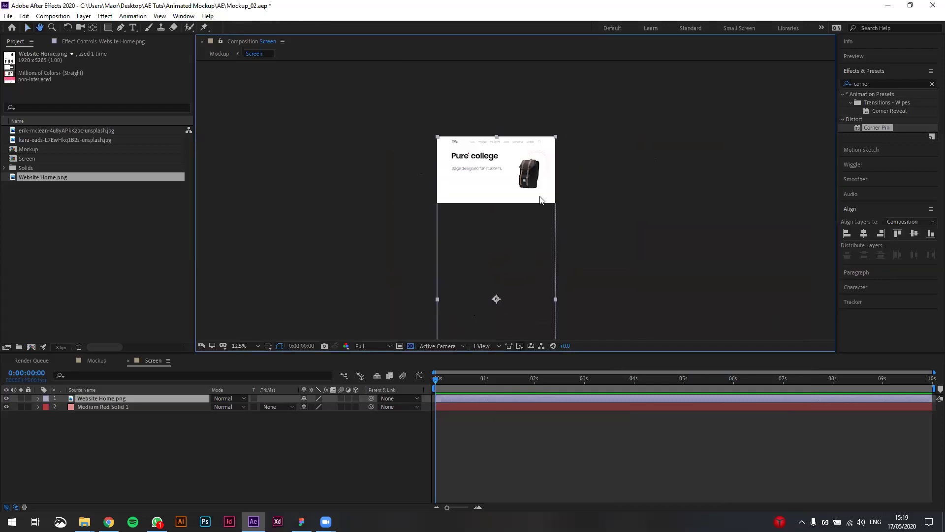
pyautogui.press('v')
pyautogui.press('.')
pyautogui.scroll(2, 538, 238)
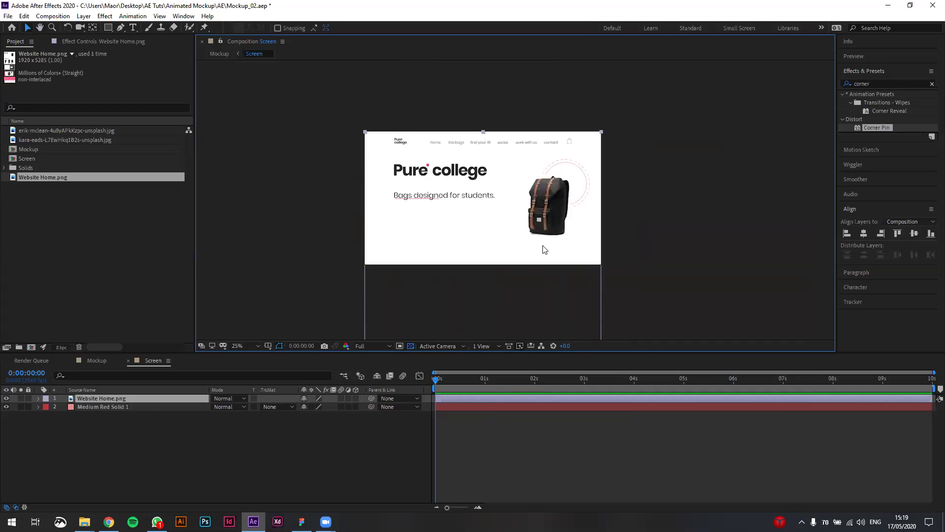
pyautogui.moveTo(523, 253); pyautogui.dragTo(366, 239)
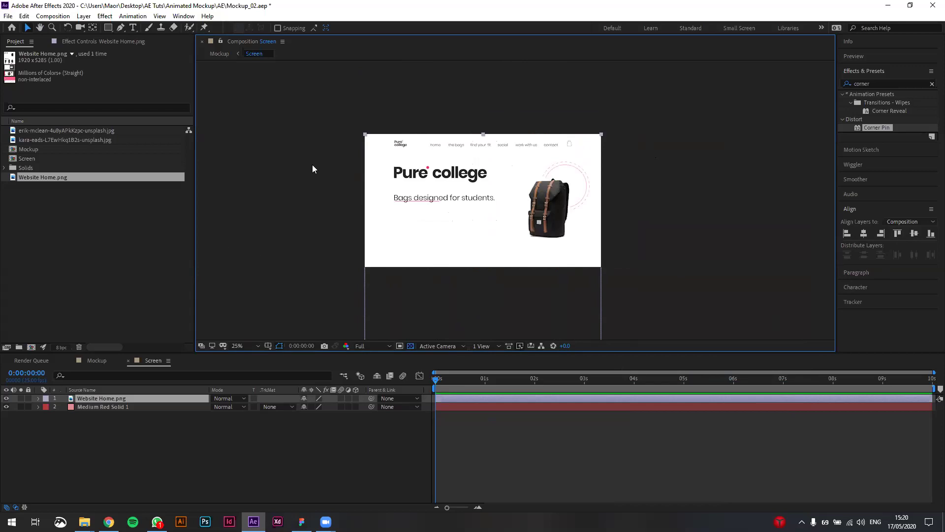
pyautogui.press('Tab')
pyautogui.click(258, 166)
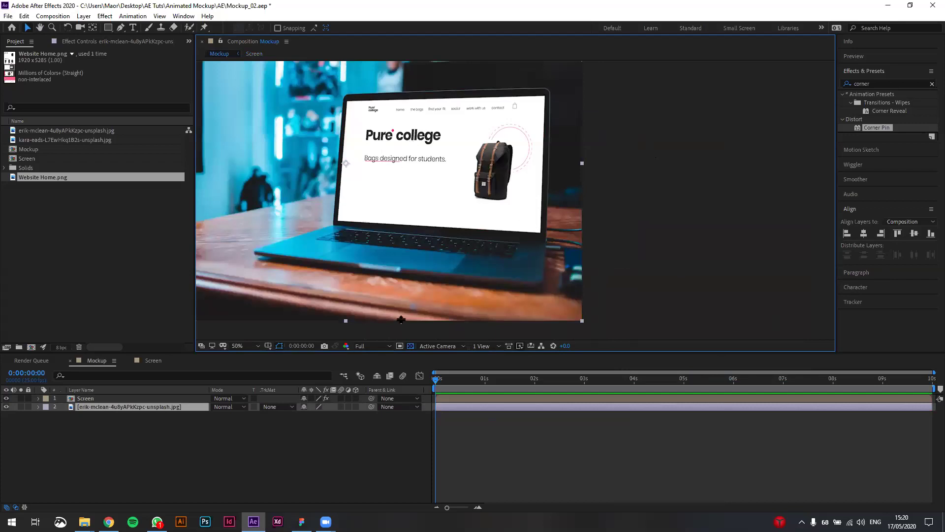
# Save the project, center the laptop mockup in view and enlarge the composition viewer by shrinking the timeline's height
pyautogui.moveTo(435, 378)
pyautogui.mouseDown()
pyautogui.moveTo(635, 378)
pyautogui.moveTo(433, 380)
pyautogui.mouseUp()
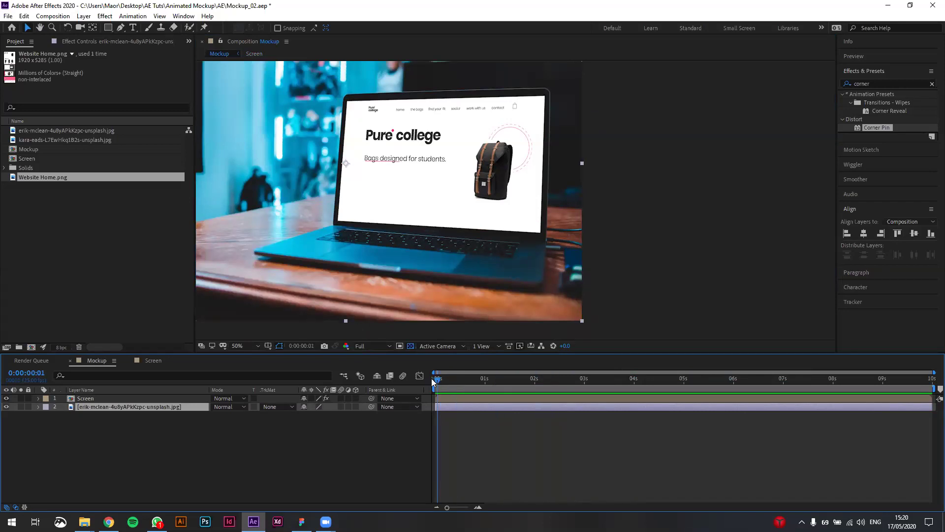
pyautogui.hotkey('ctrl', 's')
pyautogui.moveTo(380, 212); pyautogui.dragTo(460, 222)
pyautogui.press('v')
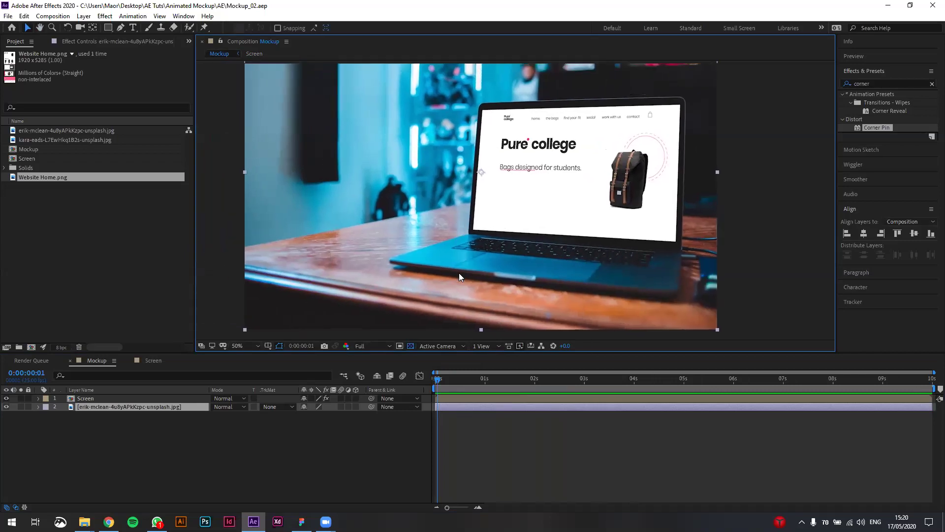
pyautogui.moveTo(324, 353); pyautogui.dragTo(322, 391)
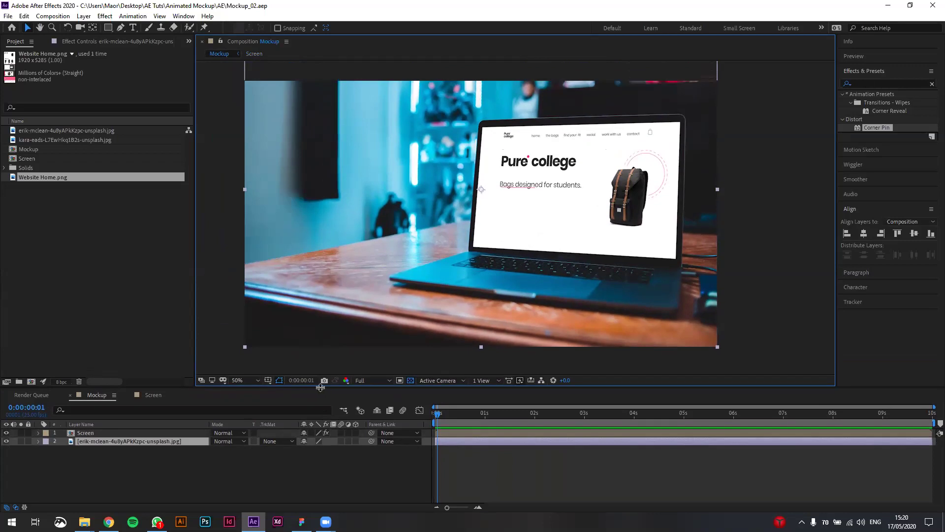
# Return the Mockup playhead to 0:00:00:00 and open the Screen layer's composition
pyautogui.click(107, 433)
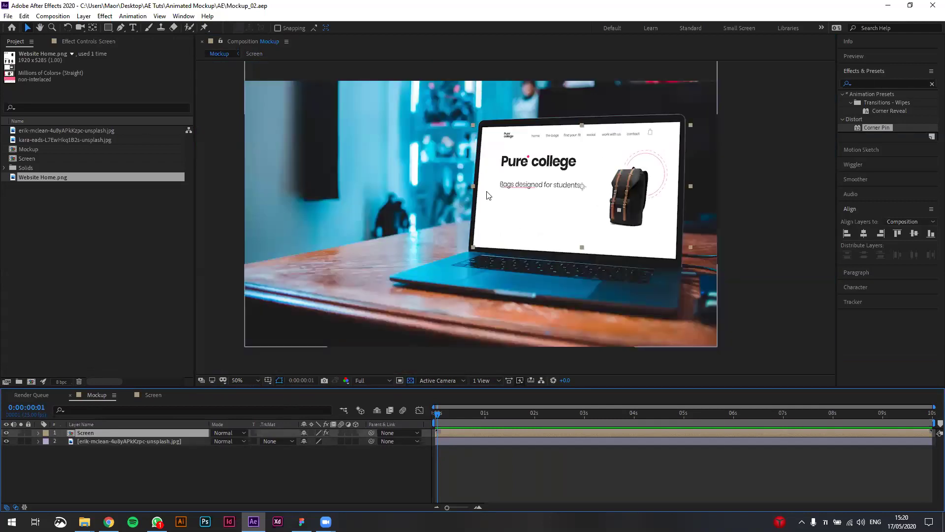
pyautogui.moveTo(450, 192); pyautogui.dragTo(465, 199)
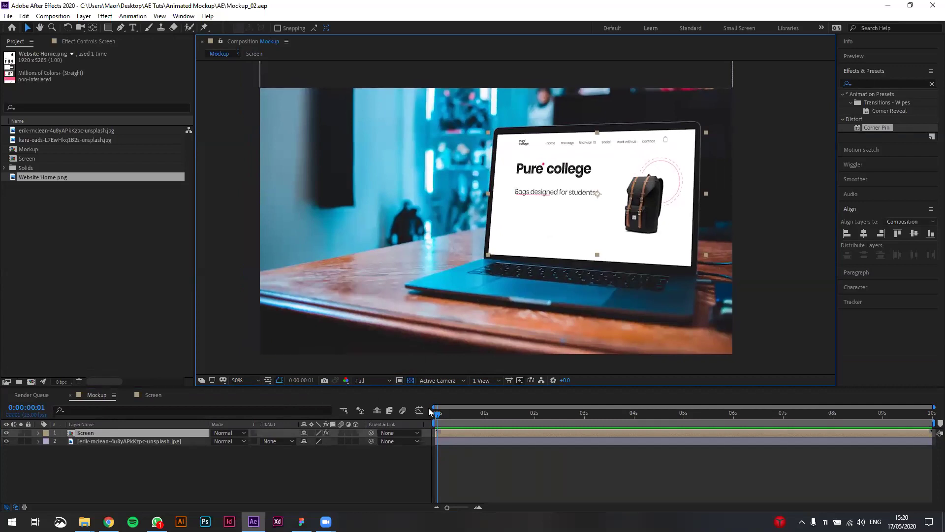
pyautogui.moveTo(440, 413)
pyautogui.mouseDown()
pyautogui.moveTo(522, 416)
pyautogui.moveTo(432, 422)
pyautogui.mouseUp()
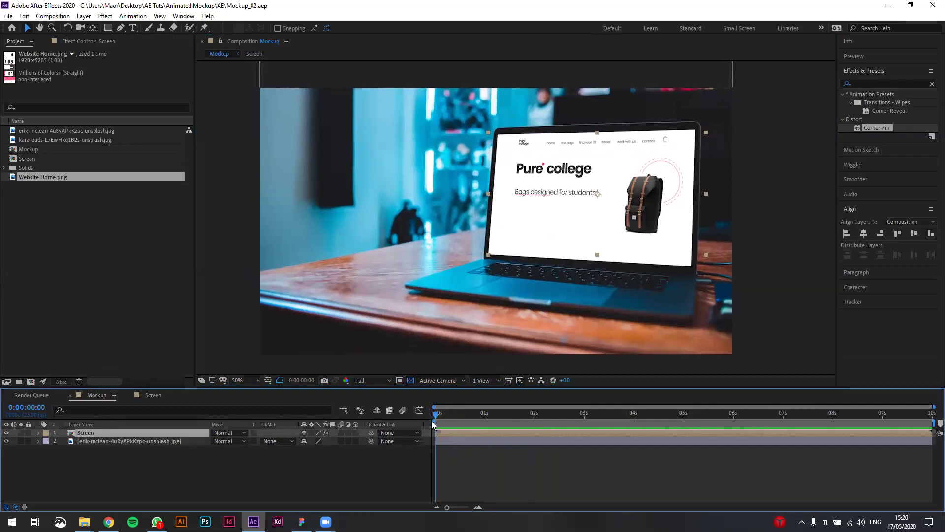
pyautogui.doubleClick(280, 284)
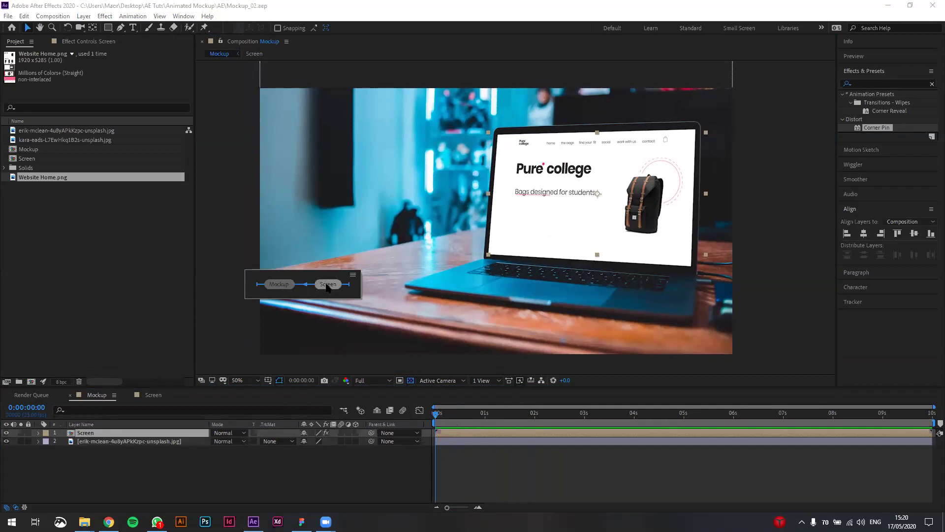
pyautogui.moveTo(627, 237)
pyautogui.mouseDown()
pyautogui.moveTo(631, 226)
pyautogui.moveTo(638, 245)
pyautogui.mouseUp()
pyautogui.press('v')
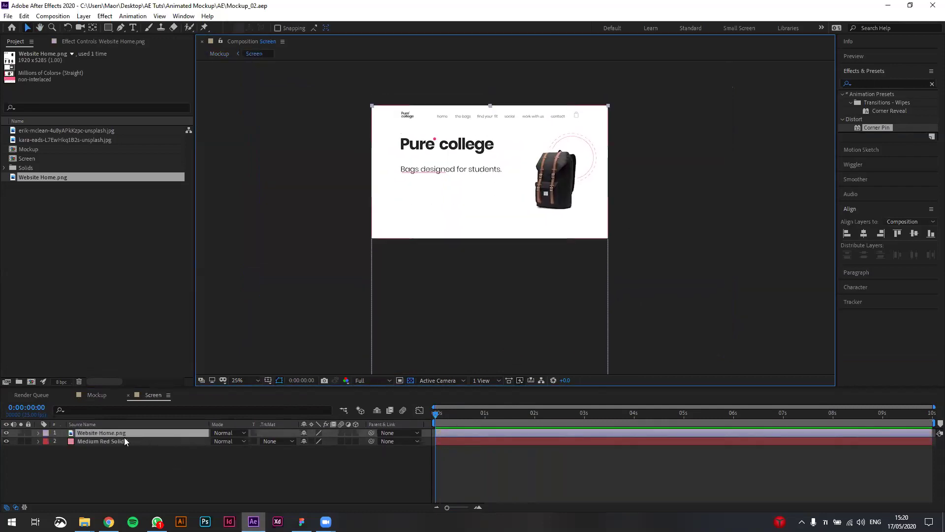
# Delete the Medium Red Solid 1 layer from the Screen composition and expand Website Home.png's Transform properties
pyautogui.click(38, 433)
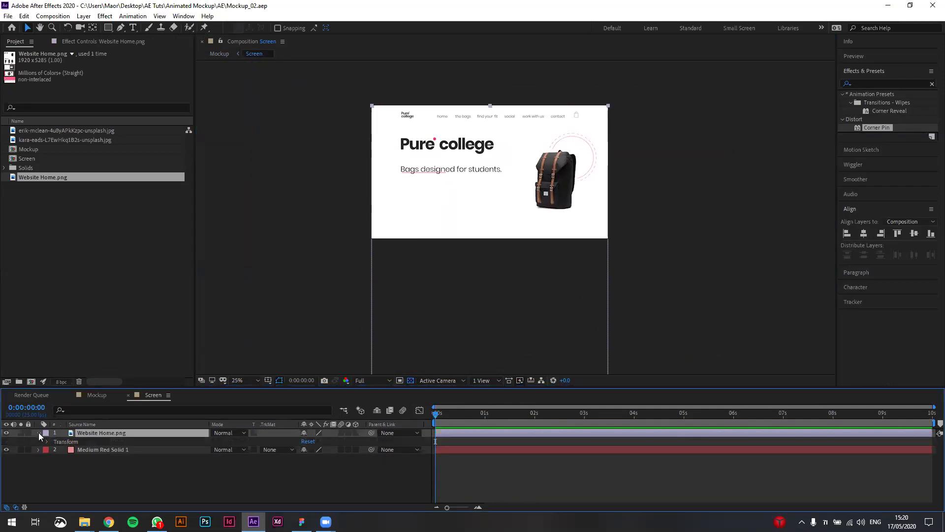
pyautogui.click(6, 432)
pyautogui.click(6, 433)
pyautogui.click(96, 448)
pyautogui.press('Delete')
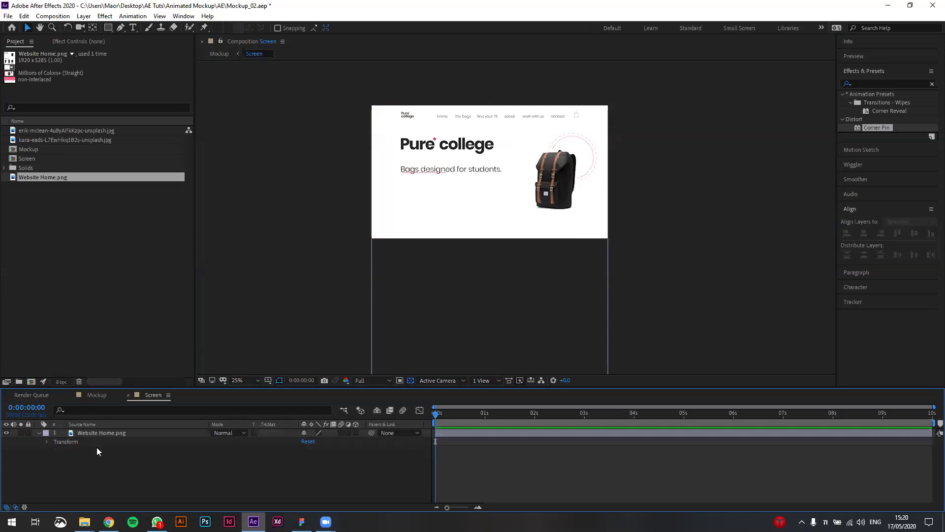
pyautogui.click(47, 441)
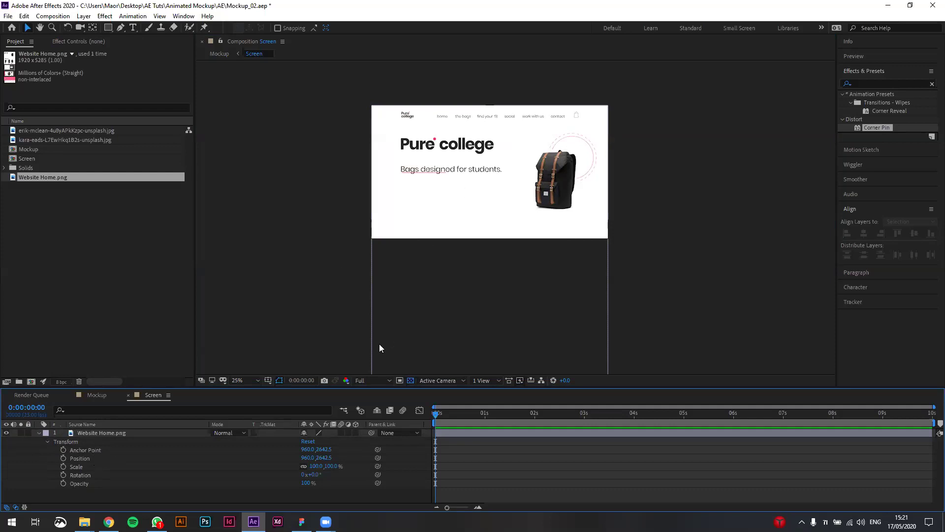
# Scrub the Screen timeline through its first second and return the playhead to 0:00:00:00
pyautogui.moveTo(436, 417); pyautogui.dragTo(482, 417)
pyautogui.moveTo(483, 414); pyautogui.dragTo(461, 417)
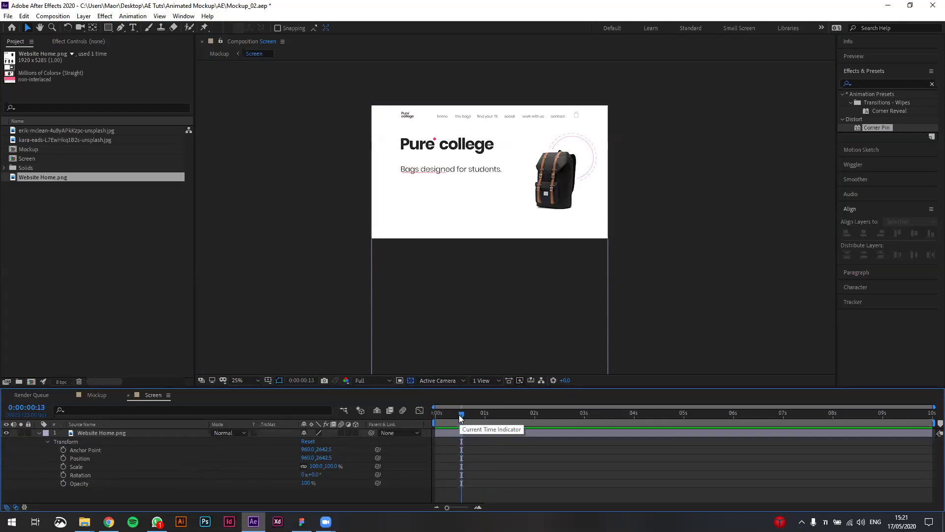
pyautogui.moveTo(461, 417); pyautogui.dragTo(426, 413)
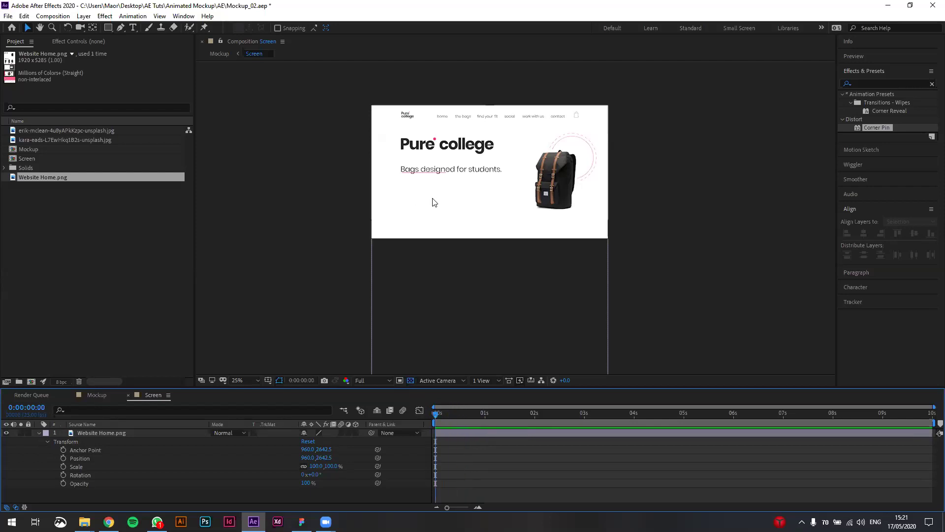
# Try moving Website Home.png straight up to position 960, 1542.5 at The bags section, and undo the move
pyautogui.moveTo(478, 228); pyautogui.dragTo(471, 92)
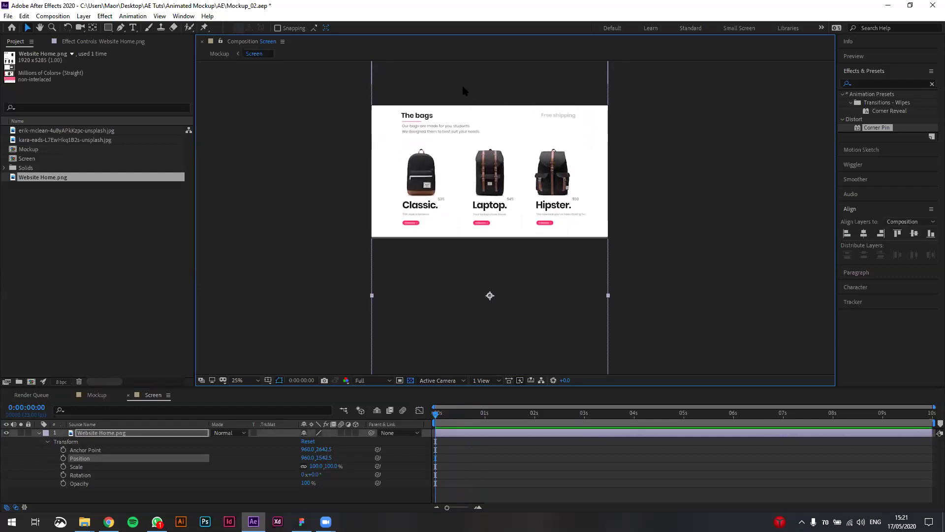
pyautogui.hotkey('ctrl', 'z')
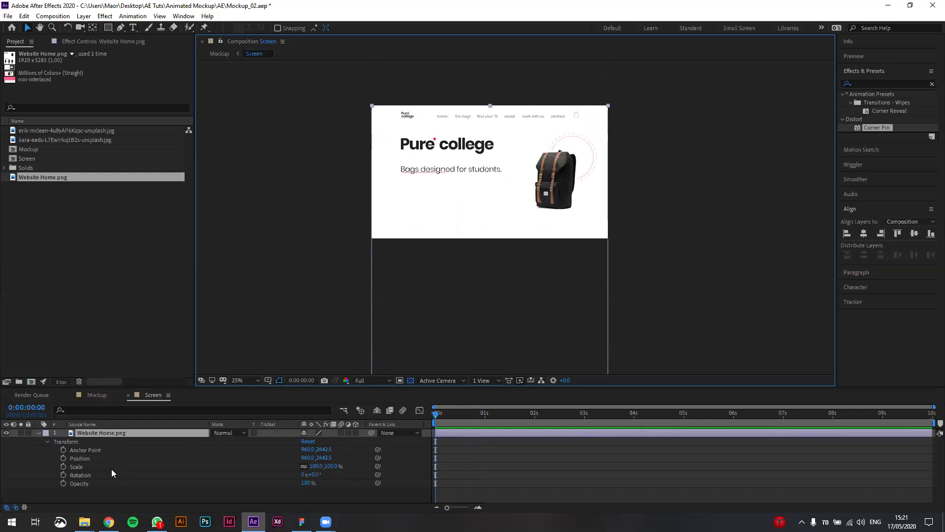
# Enable Position keyframing on Website Home.png at 0:00:00:00
pyautogui.click(86, 458)
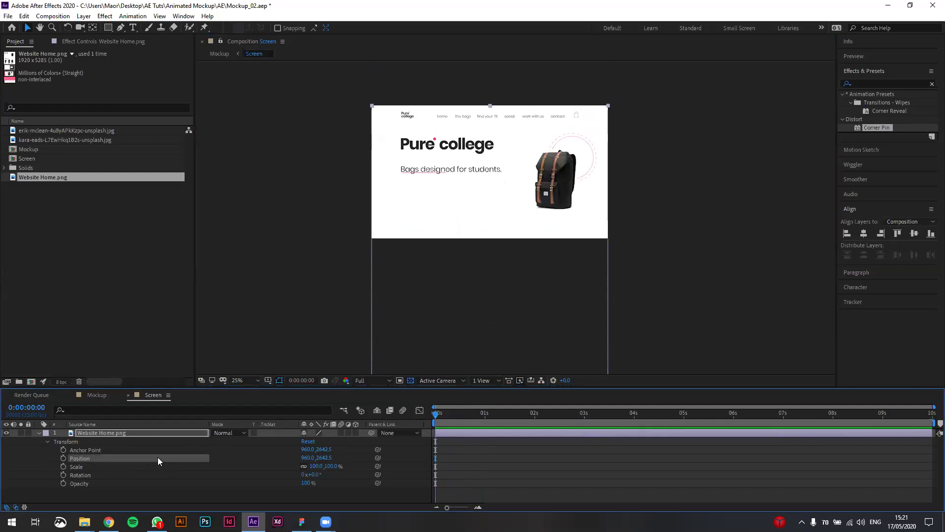
pyautogui.moveTo(439, 414)
pyautogui.mouseDown()
pyautogui.moveTo(465, 413)
pyautogui.moveTo(427, 423)
pyautogui.mouseUp()
pyautogui.click(64, 458)
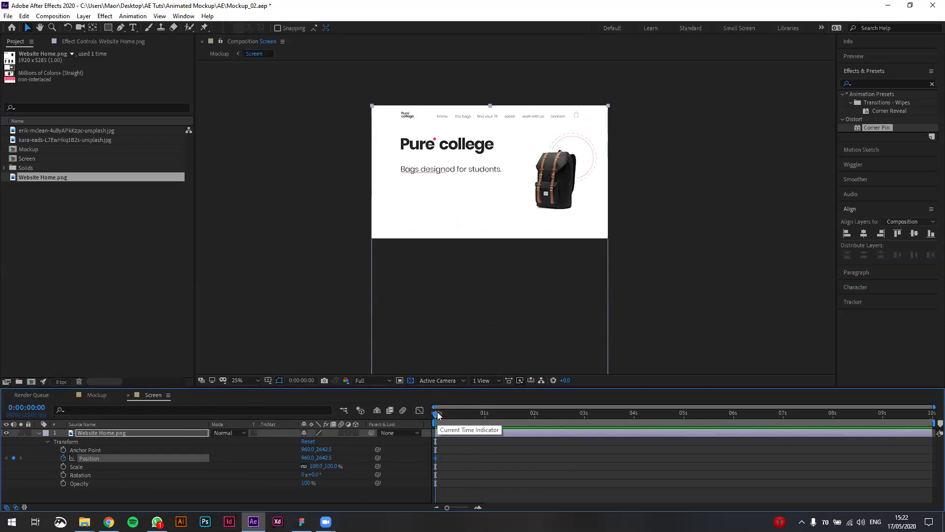
pyautogui.moveTo(436, 417)
pyautogui.mouseDown()
pyautogui.moveTo(577, 404)
pyautogui.moveTo(640, 408)
pyautogui.moveTo(581, 412)
pyautogui.moveTo(834, 408)
pyautogui.moveTo(532, 421)
pyautogui.moveTo(468, 403)
pyautogui.moveTo(436, 409)
pyautogui.moveTo(433, 420)
pyautogui.mouseUp()
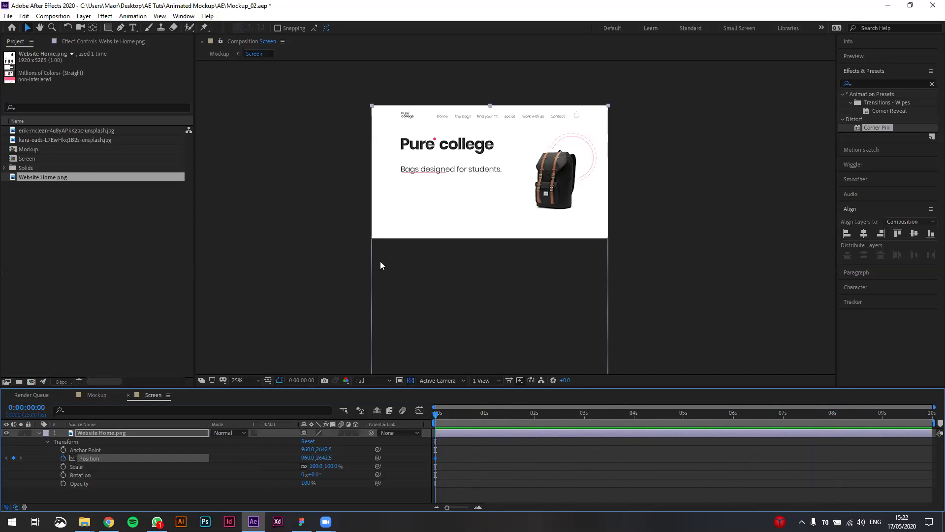
# At 0:00:01:00, move Website Home.png straight up to position 960, 1534.5 at The bags section
pyautogui.click(471, 414)
pyautogui.moveTo(469, 416)
pyautogui.mouseDown()
pyautogui.moveTo(425, 423)
pyautogui.moveTo(485, 416)
pyautogui.mouseUp()
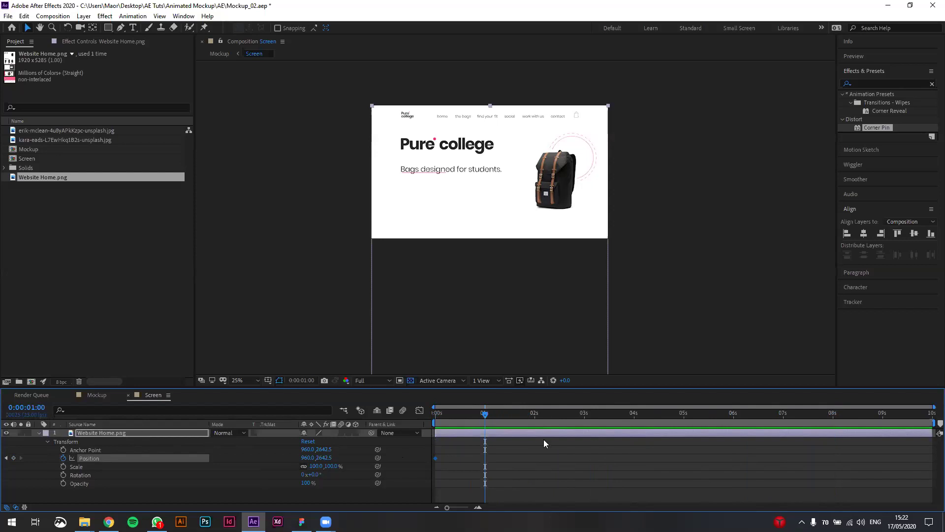
pyautogui.moveTo(487, 415)
pyautogui.mouseDown()
pyautogui.moveTo(463, 415)
pyautogui.moveTo(487, 414)
pyautogui.mouseUp()
pyautogui.moveTo(526, 232); pyautogui.dragTo(523, 97)
# Nudge Website Home.png down to position 960, 1554.5 so The bags section fills the frame
pyautogui.scroll(4, 460, 224)
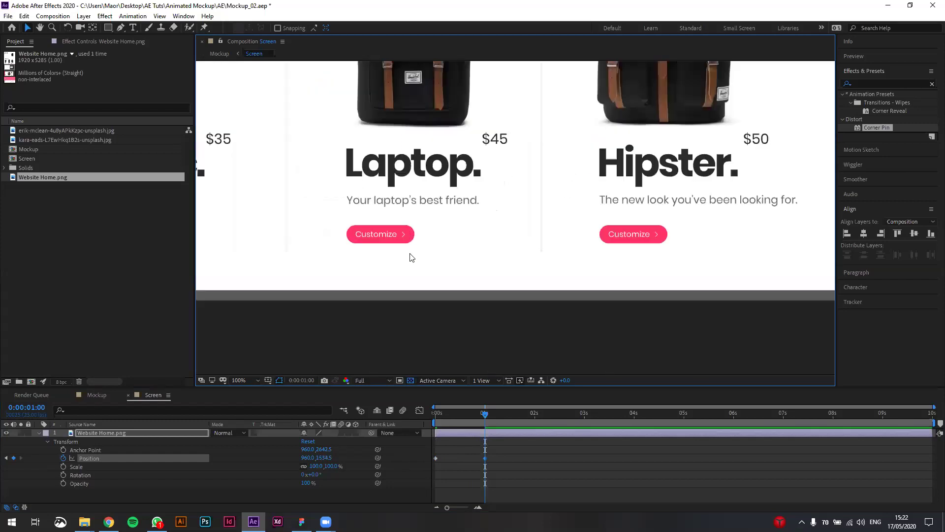
pyautogui.press('Down')
pyautogui.press('Down')
pyautogui.press('Down')
pyautogui.press('Down')
pyautogui.press('Down')
pyautogui.press('Down')
pyautogui.press('Down')
pyautogui.press('Down')
pyautogui.press('Down')
pyautogui.press('Down')
pyautogui.press('Down')
pyautogui.press('Down')
pyautogui.press('Down')
pyautogui.press('Down')
pyautogui.press('Down')
pyautogui.press('Down')
pyautogui.press('Down')
pyautogui.press('Down')
pyautogui.press('Down')
pyautogui.press('Down')
pyautogui.scroll(-4, 402, 254)
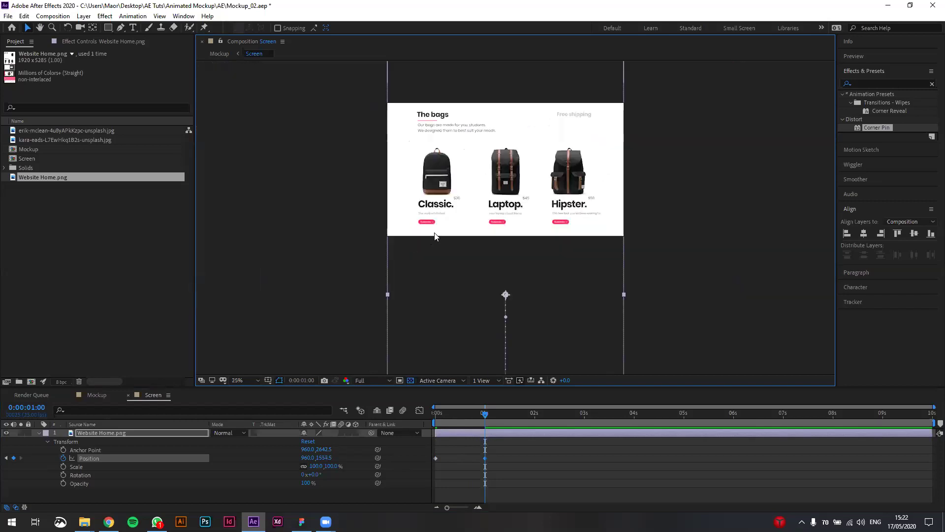
# Preview the Screen composition's scroll animation from 0:00:00:00
pyautogui.scroll(2, 571, 275)
pyautogui.scroll(3, 571, 279)
pyautogui.moveTo(699, 279); pyautogui.dragTo(717, 266)
pyautogui.moveTo(446, 413); pyautogui.dragTo(404, 413)
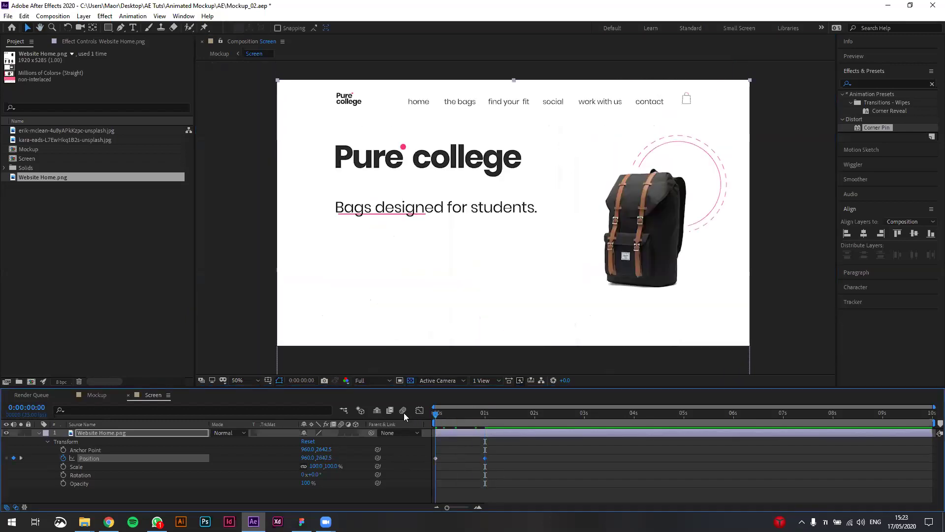
pyautogui.press('space')
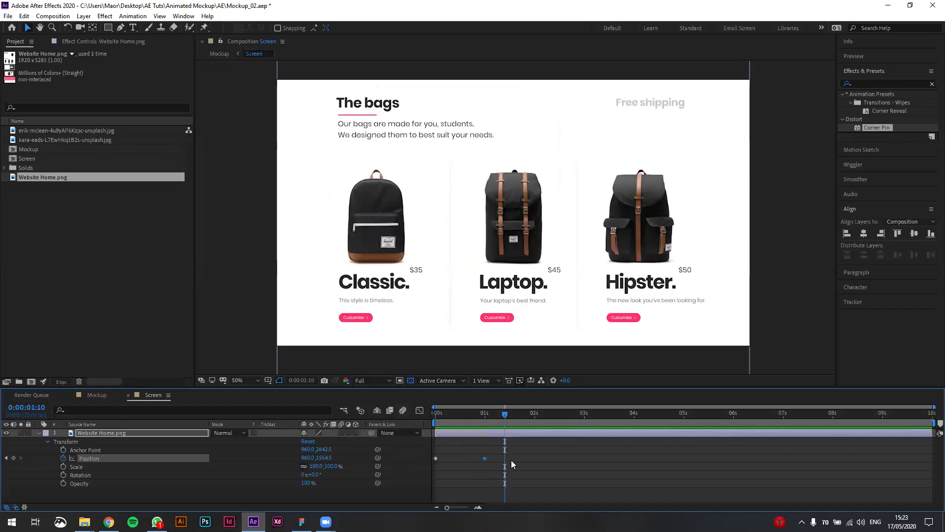
pyautogui.press('space')
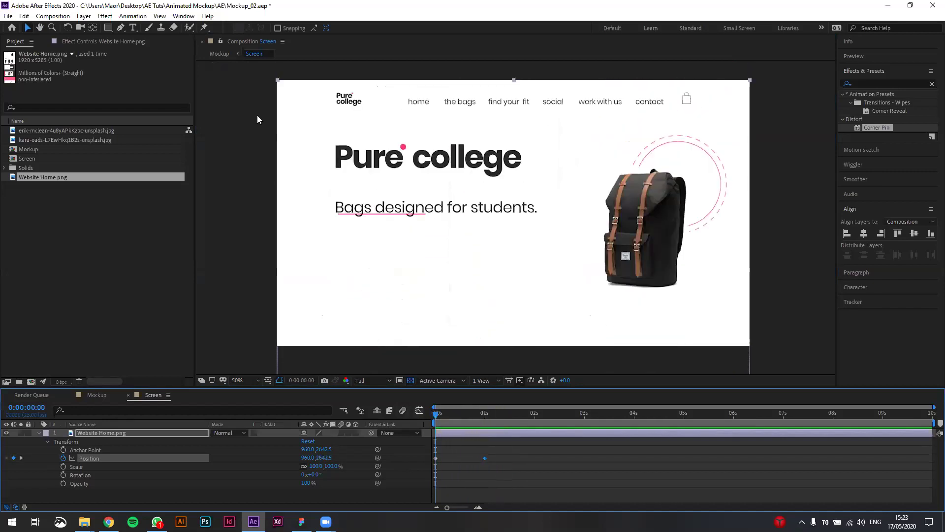
# Switch to the Mockup composition, preview the scroll on the laptop and return the playhead to 0:00:00:00
pyautogui.press('Tab')
pyautogui.click(413, 192)
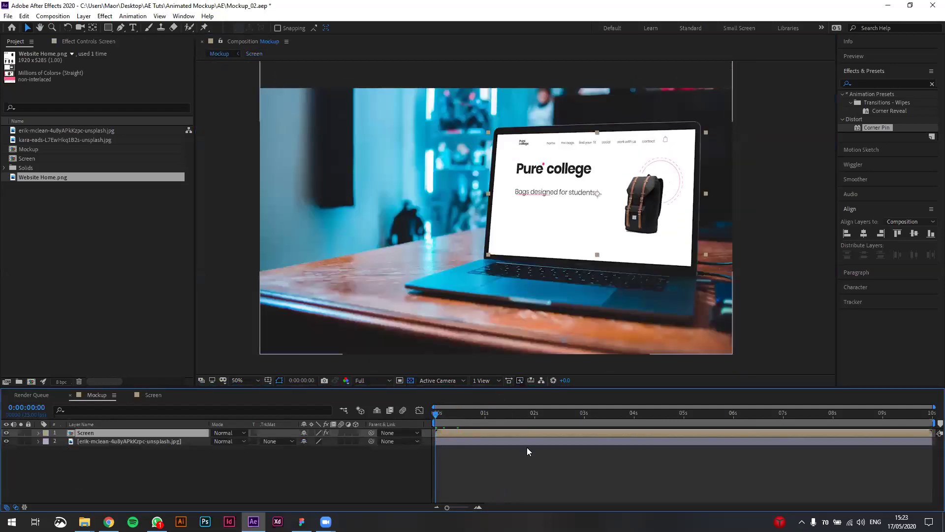
pyautogui.press('space')
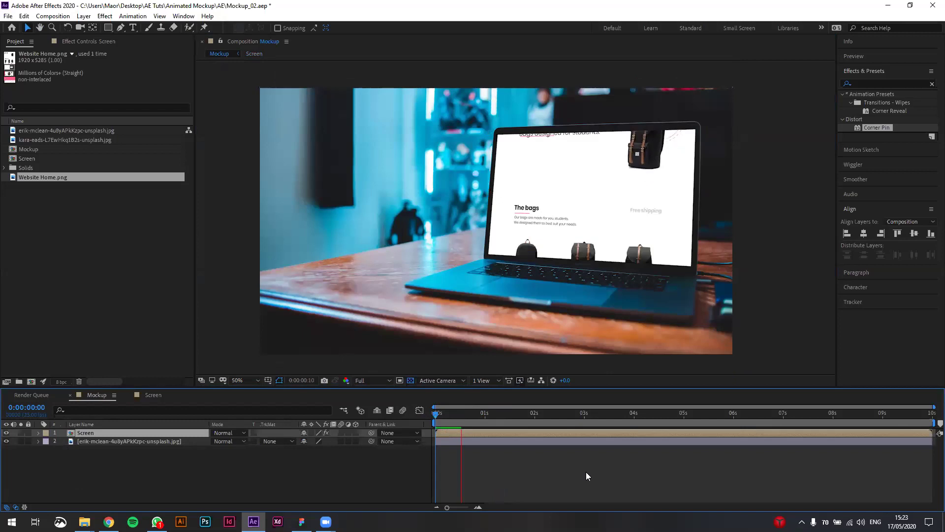
pyautogui.press('space')
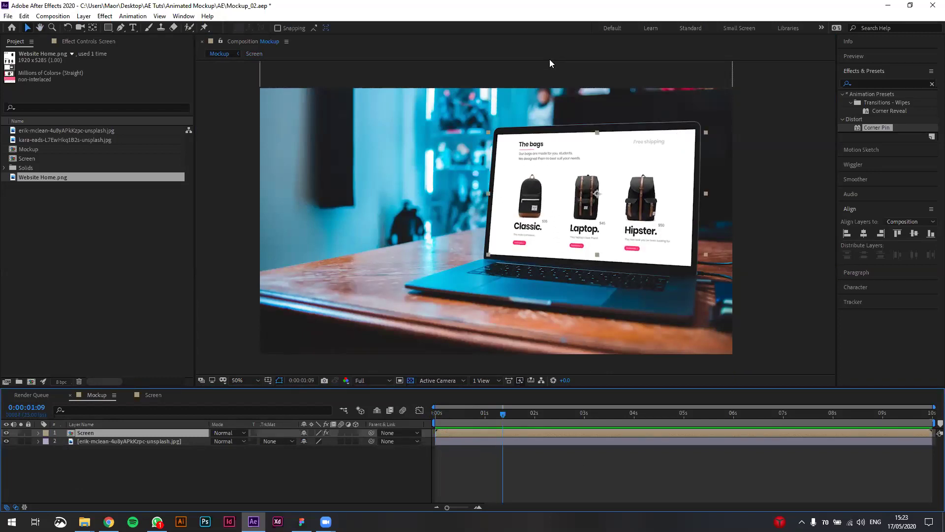
pyautogui.moveTo(501, 419); pyautogui.dragTo(424, 423)
# Reopen the Screen composition and shift the two Position keyframes to 0:00:01:00 and 0:00:02:00
pyautogui.press('Tab')
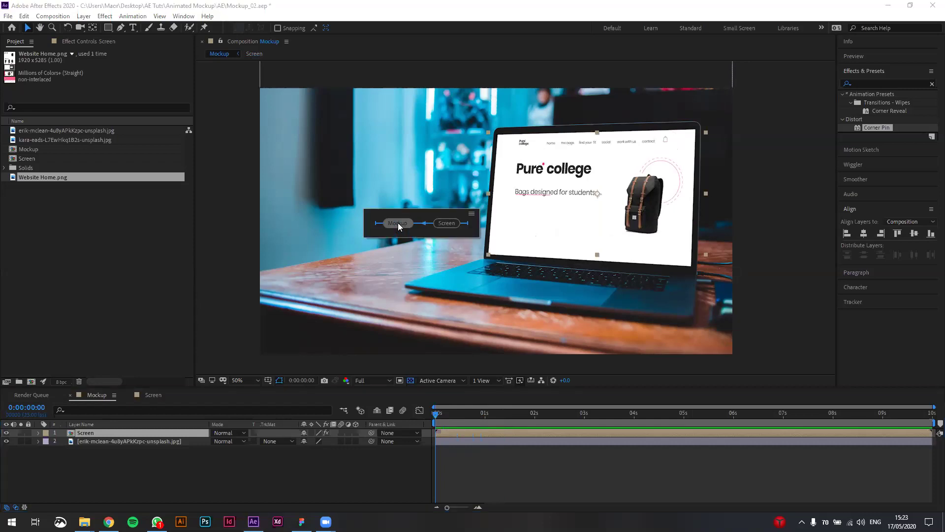
pyautogui.click(443, 225)
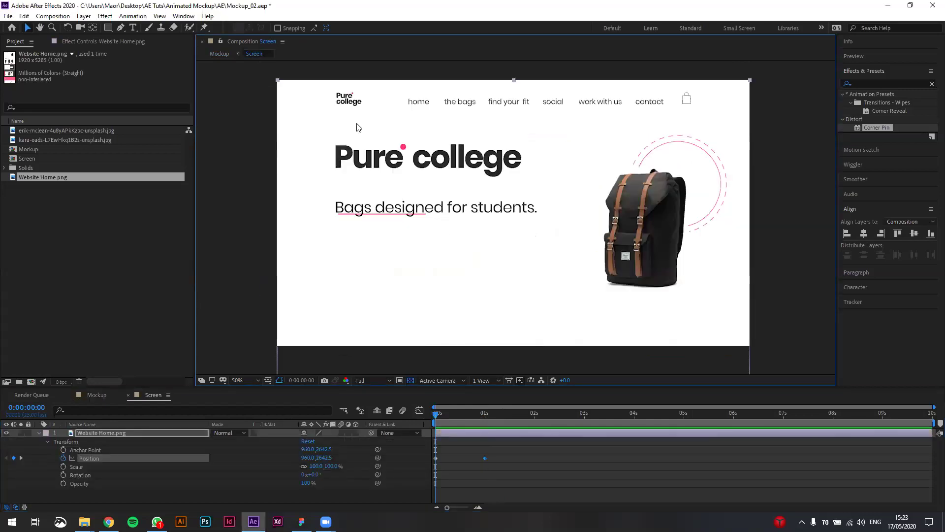
pyautogui.moveTo(445, 419); pyautogui.dragTo(425, 424)
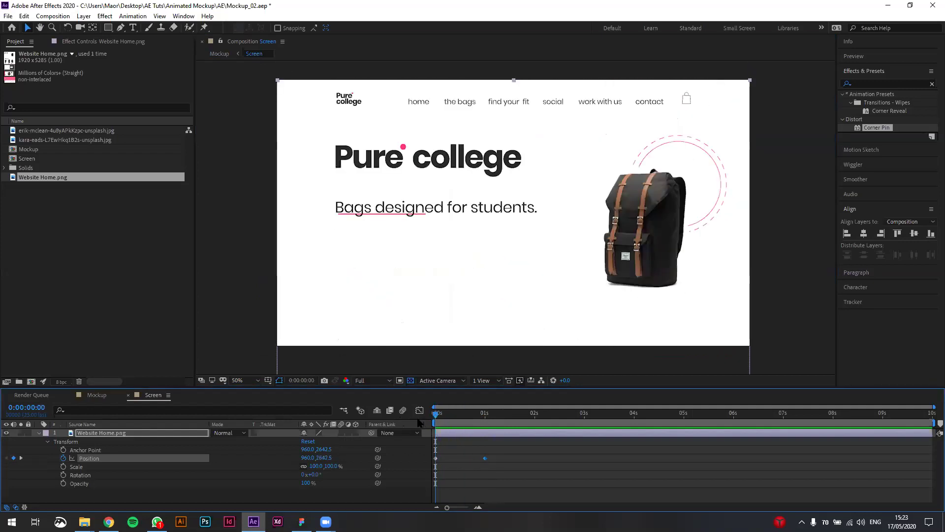
pyautogui.moveTo(507, 457); pyautogui.dragTo(485, 460)
pyautogui.moveTo(472, 415); pyautogui.dragTo(482, 416)
pyautogui.moveTo(515, 455)
pyautogui.mouseDown()
pyautogui.moveTo(480, 471)
pyautogui.moveTo(533, 459)
pyautogui.moveTo(517, 459)
pyautogui.mouseUp()
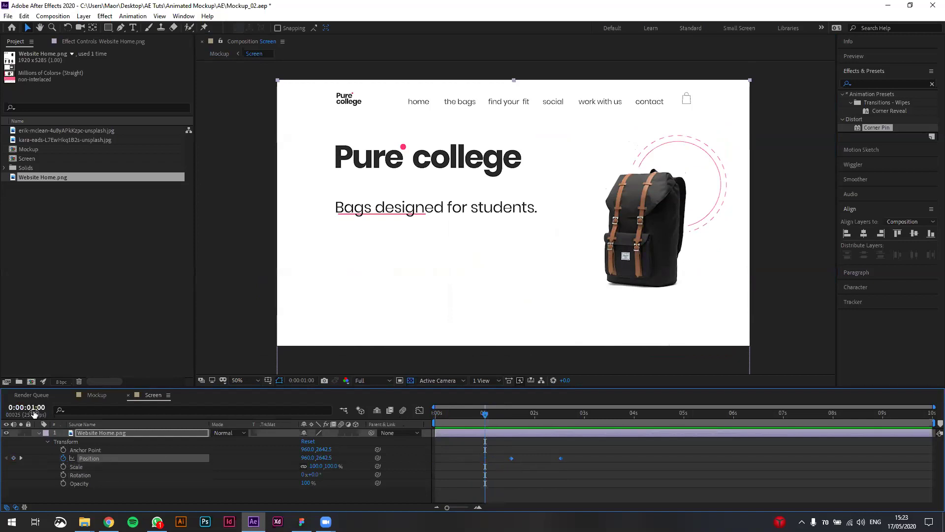
pyautogui.click(503, 474)
pyautogui.moveTo(591, 444); pyautogui.dragTo(541, 477)
pyautogui.moveTo(512, 463)
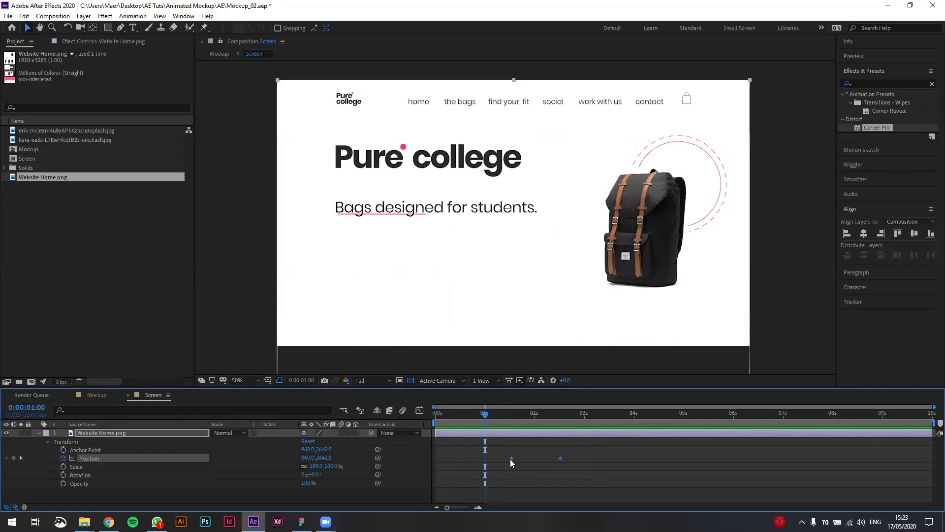
pyautogui.moveTo(511, 458); pyautogui.dragTo(489, 462)
# Preview the delayed scroll in the Mockup composition from 0:00:00:00
pyautogui.press('Tab')
pyautogui.click(434, 412)
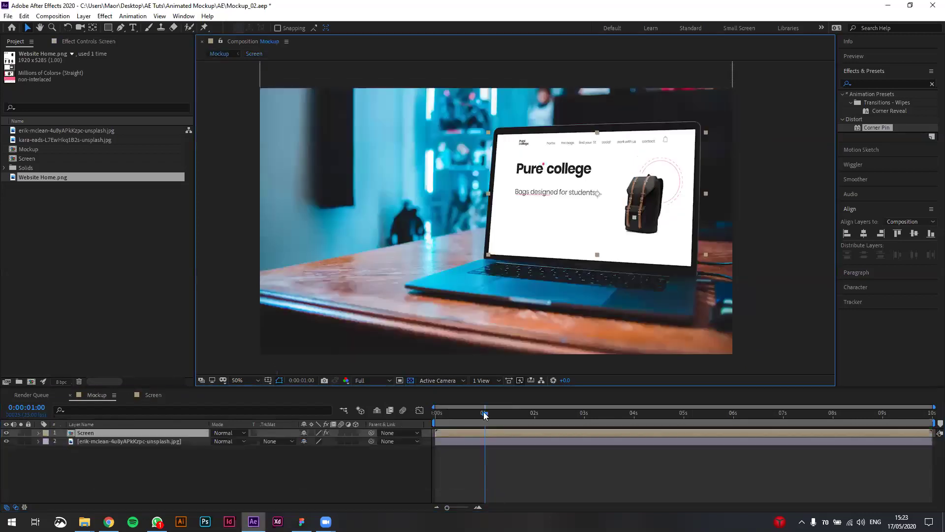
pyautogui.press('space')
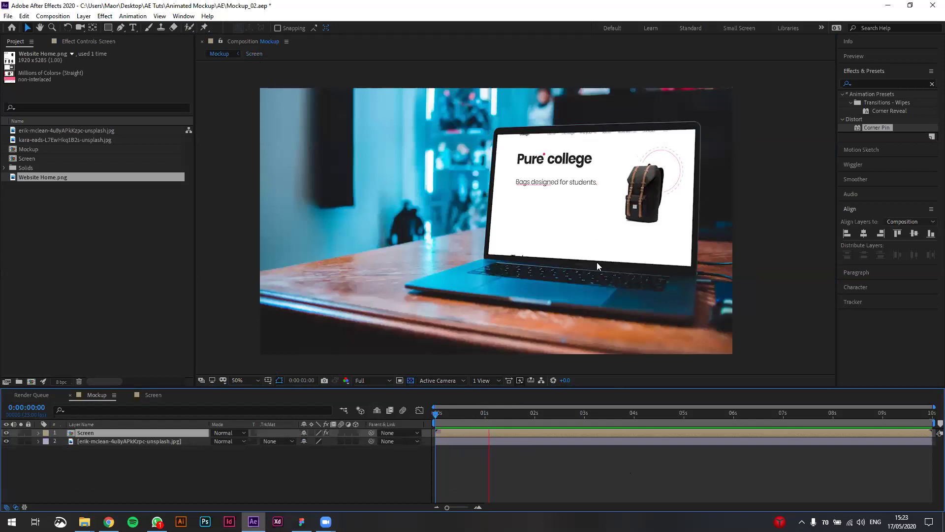
pyautogui.press('space')
pyautogui.moveTo(577, 413); pyautogui.dragTo(458, 424)
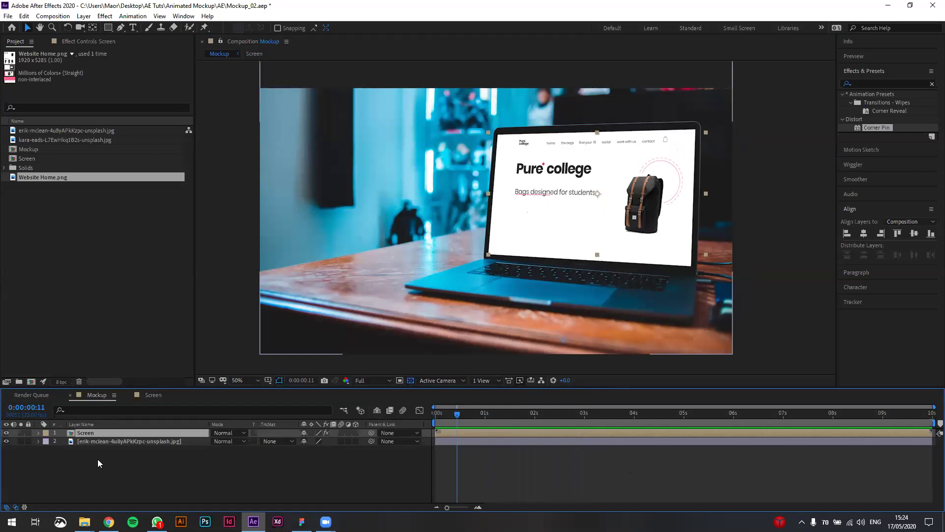
# In the Screen composition, duplicate the 0:00:02:00 Position keyframe at 0:00:03:00 to hold The bags section
pyautogui.press('Tab')
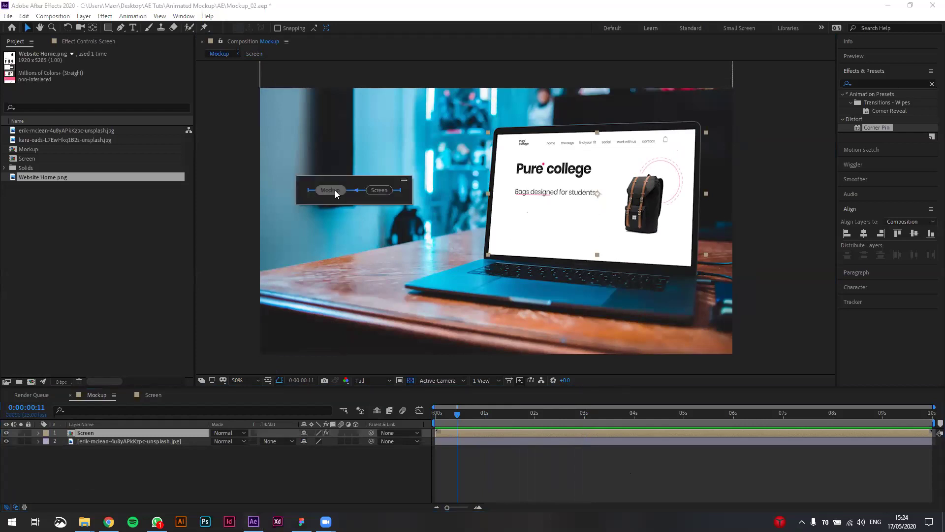
pyautogui.click(378, 190)
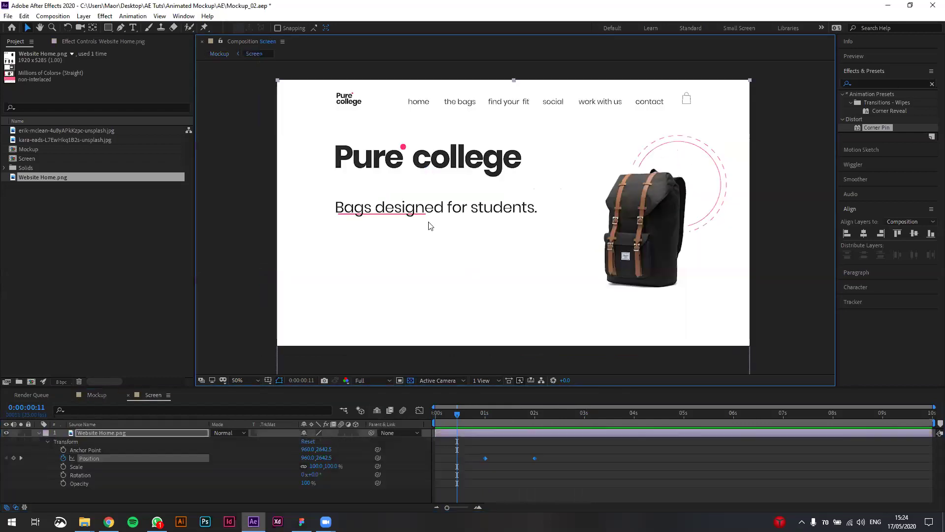
pyautogui.moveTo(456, 414); pyautogui.dragTo(585, 416)
pyautogui.press('space')
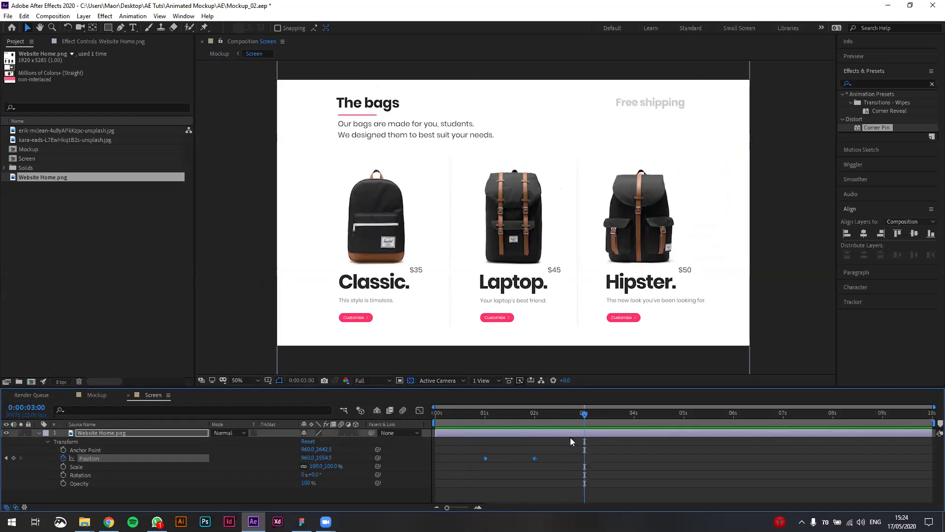
pyautogui.click(545, 460)
pyautogui.click(535, 458)
pyautogui.moveTo(586, 420); pyautogui.dragTo(536, 421)
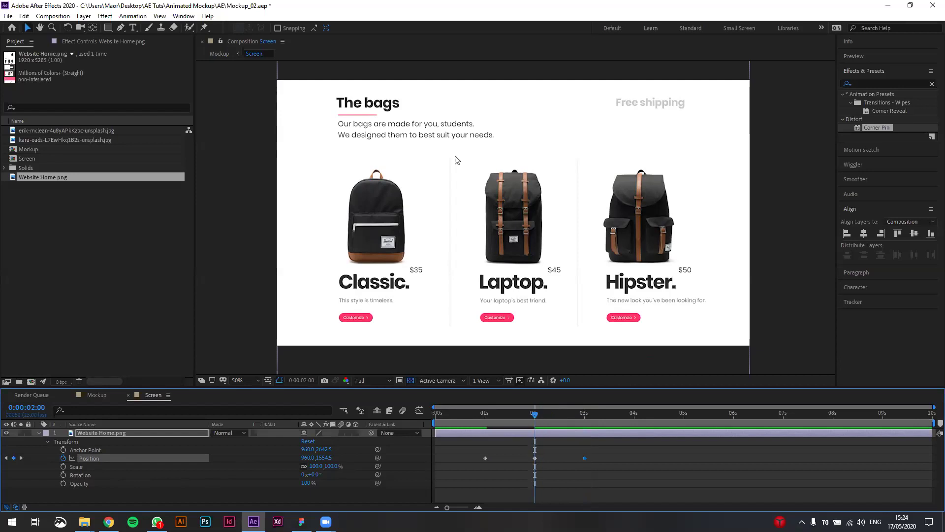
# At 0:00:04:00, move Website Home.png up to position 960, 474.5 at the A perfect fit section and preview the animation
pyautogui.moveTo(537, 417); pyautogui.dragTo(633, 418)
pyautogui.moveTo(590, 329); pyautogui.dragTo(567, 67)
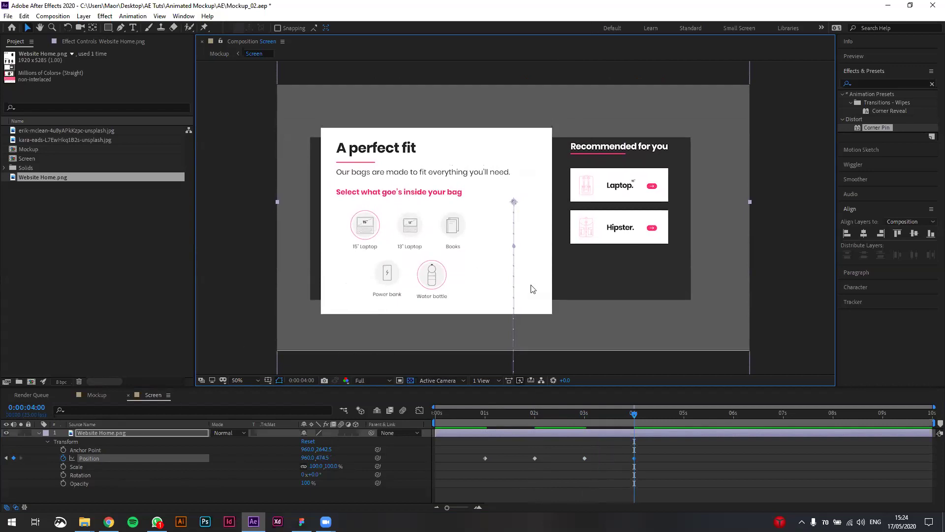
pyautogui.moveTo(635, 414); pyautogui.dragTo(390, 416)
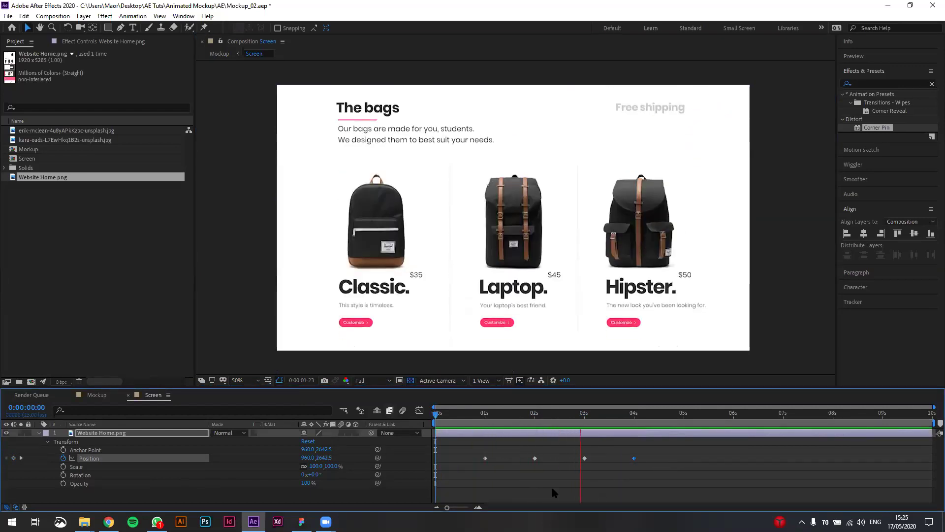
# Duplicate the 0:00:04:00 Position keyframe at 0:00:05:00 to hold the A perfect fit section
pyautogui.moveTo(675, 414); pyautogui.dragTo(685, 416)
pyautogui.moveTo(645, 442); pyautogui.dragTo(626, 488)
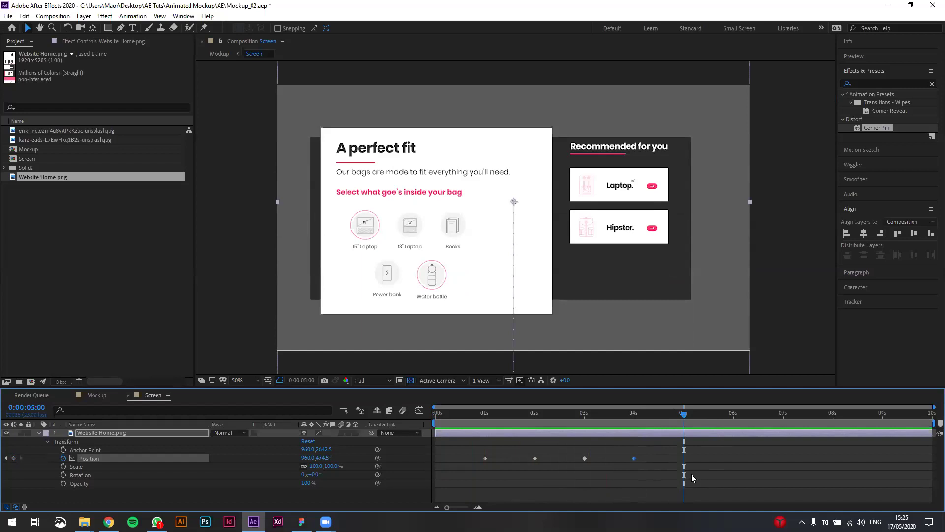
pyautogui.hotkey('ctrl', 'v')
# At 0:00:06:00, nudge Website Home.png up to position 960, -611.5 at the Customize your bag section
pyautogui.moveTo(684, 413); pyautogui.dragTo(732, 417)
pyautogui.hotkey('shift', 'Up')
pyautogui.hotkey('shift', 'Up')
pyautogui.hotkey('shift', 'Up')
pyautogui.hotkey('shift', 'Up')
pyautogui.hotkey('shift', 'Up')
pyautogui.hotkey('shift', 'Up')
pyautogui.hotkey('shift', 'Up')
pyautogui.hotkey('shift', 'Up')
pyautogui.hotkey('shift', 'Up')
pyautogui.hotkey('shift', 'Up')
pyautogui.hotkey('shift', 'Up')
pyautogui.hotkey('shift', 'Up')
pyautogui.hotkey('shift', 'Up')
pyautogui.hotkey('shift', 'Up')
pyautogui.hotkey('shift', 'Up')
pyautogui.hotkey('shift', 'Up')
pyautogui.hotkey('shift', 'Up')
pyautogui.hotkey('shift', 'Up')
pyautogui.hotkey('shift', 'Up')
pyautogui.hotkey('shift', 'Up')
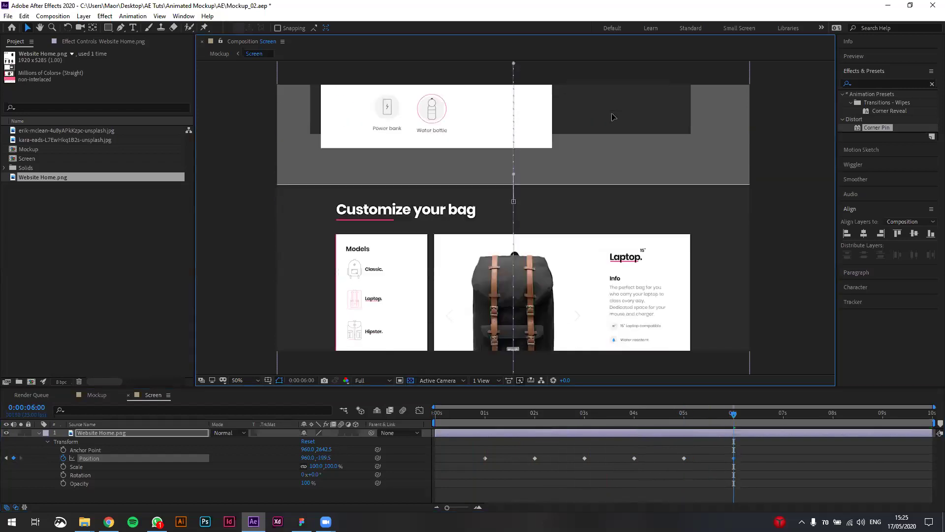
pyautogui.hotkey('shift', 'Up')
pyautogui.hotkey('shift', 'Up')
pyautogui.hotkey('shift', 'Up')
pyautogui.hotkey('shift', 'Up')
pyautogui.hotkey('shift', 'Up')
pyautogui.hotkey('shift', 'Up')
pyautogui.hotkey('shift', 'Up')
pyautogui.hotkey('shift', 'Up')
pyautogui.hotkey('shift', 'Up')
pyautogui.hotkey('shift', 'Up')
pyautogui.hotkey('shift', 'Up')
pyautogui.hotkey('shift', 'Up')
pyautogui.hotkey('shift', 'Up')
pyautogui.hotkey('shift', 'Up')
pyautogui.hotkey('shift', 'Up')
pyautogui.hotkey('shift', 'Up')
pyautogui.hotkey('shift', 'Up')
pyautogui.hotkey('shift', 'Up')
pyautogui.hotkey('shift', 'Up')
pyautogui.hotkey('shift', 'Up')
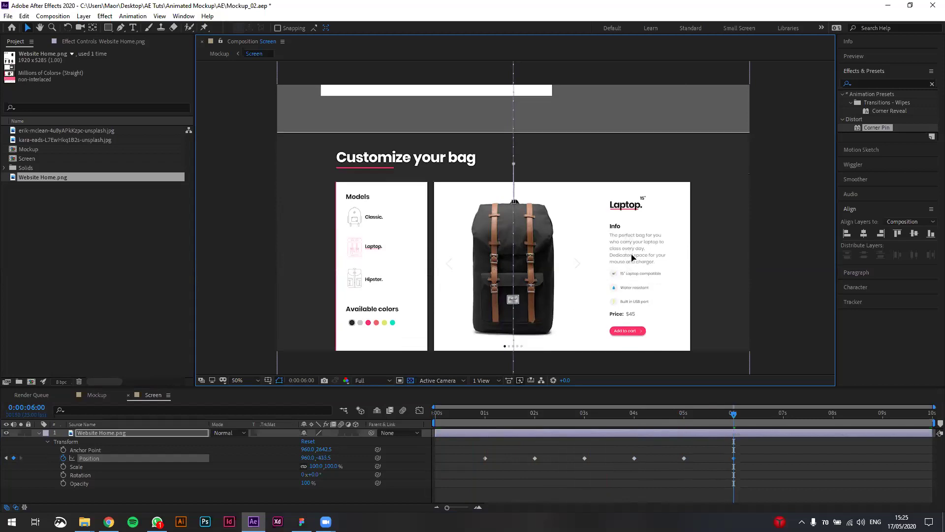
pyautogui.hotkey('shift', 'Up')
pyautogui.hotkey('shift', 'Up')
pyautogui.hotkey('shift', 'Up')
pyautogui.hotkey('shift', 'Up')
pyautogui.hotkey('shift', 'Up')
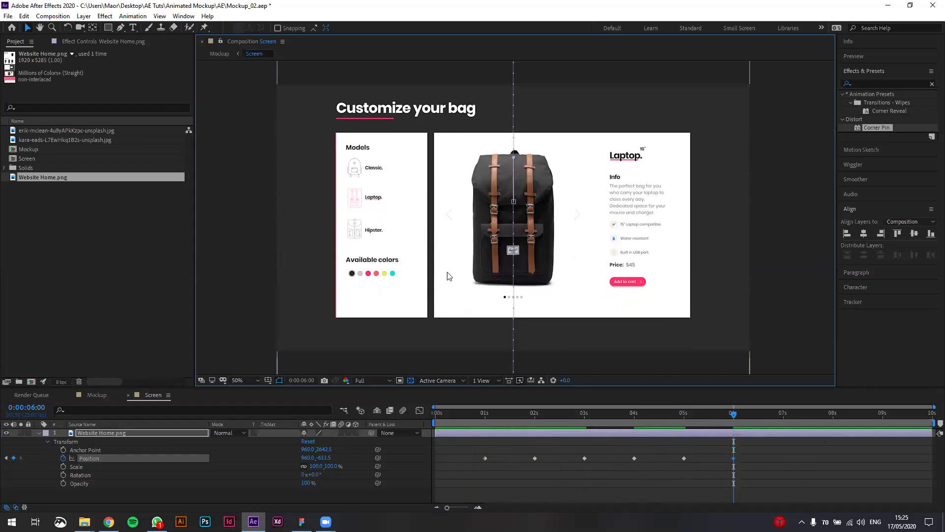
# Preview the full three-part scroll in the Mockup composition from the start
pyautogui.hotkey('shift', 'Escape')
pyautogui.press('Home')
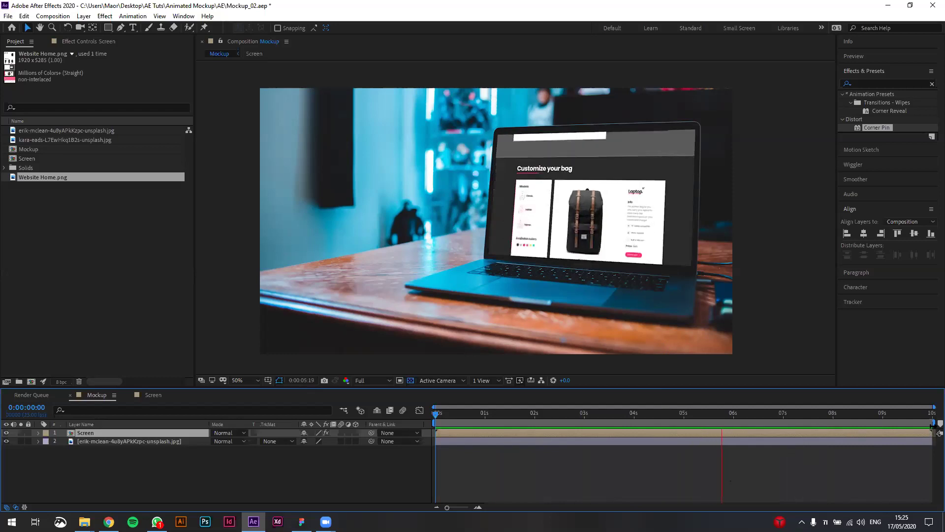
pyautogui.press('space')
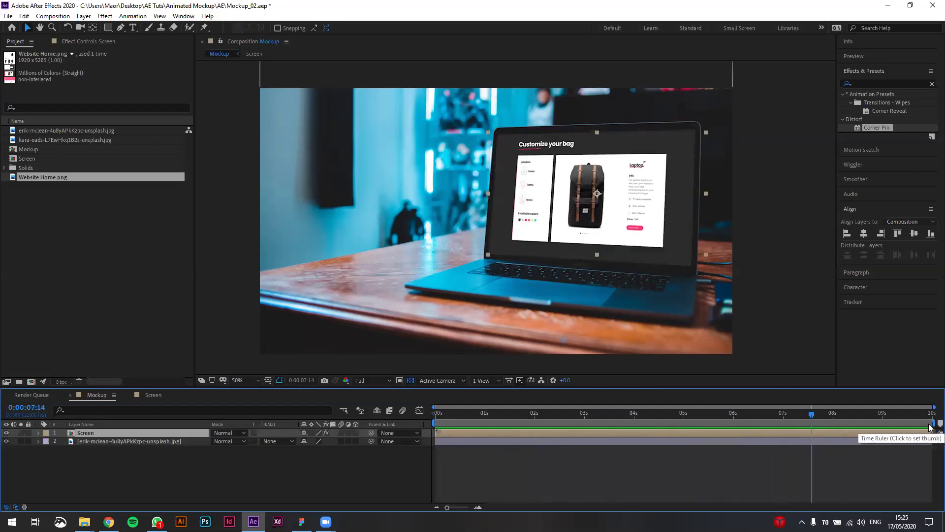
# Shorten the Mockup work area to end at 0:00:08:00 and preview it
pyautogui.moveTo(933, 424); pyautogui.dragTo(836, 423)
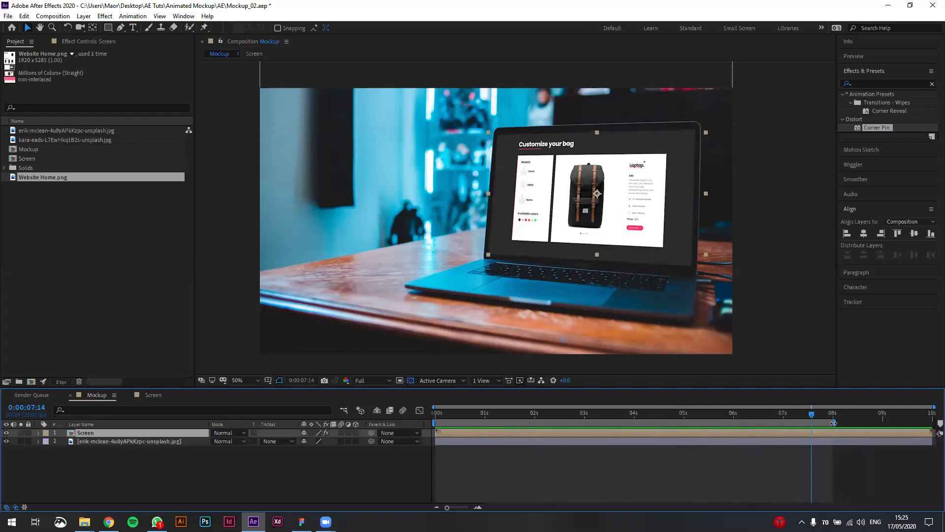
pyautogui.press('space')
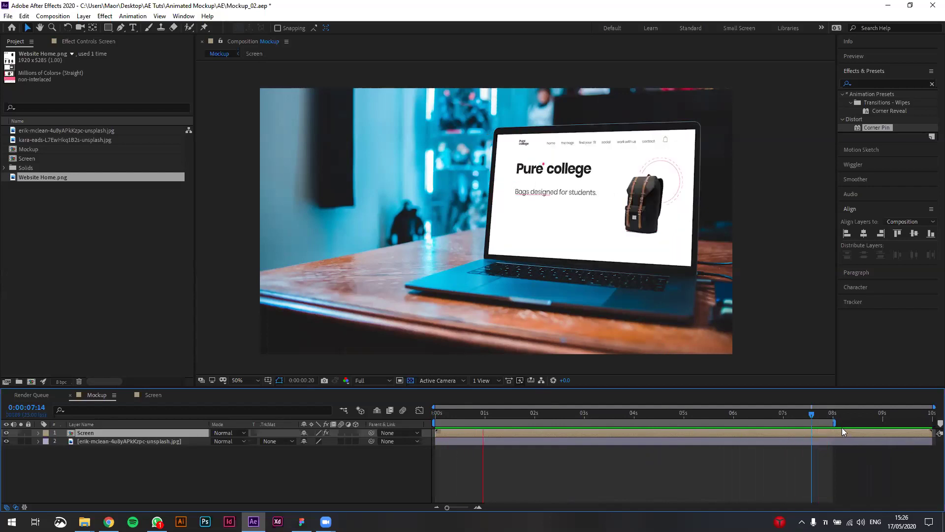
pyautogui.press('space')
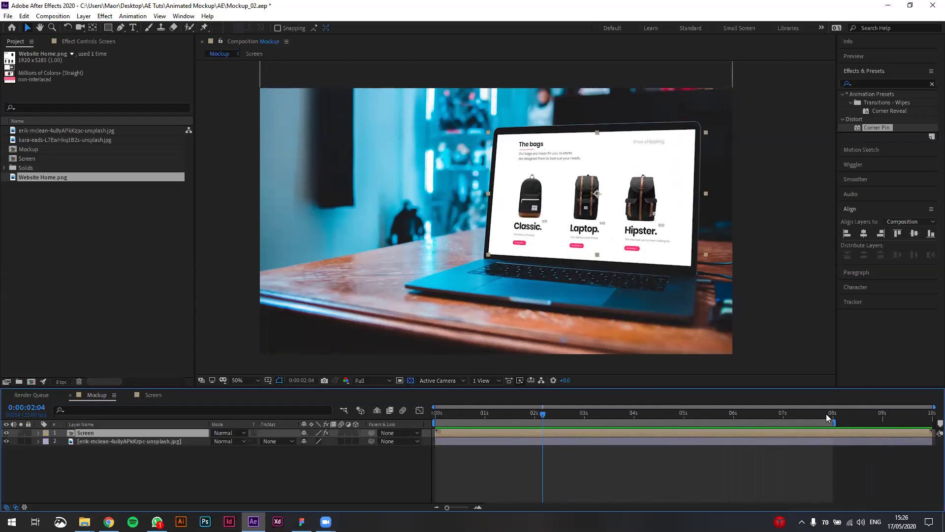
# Preview the Mockup animation from the start, and open the Screen composition at its first frame
pyautogui.moveTo(542, 421); pyautogui.dragTo(435, 421)
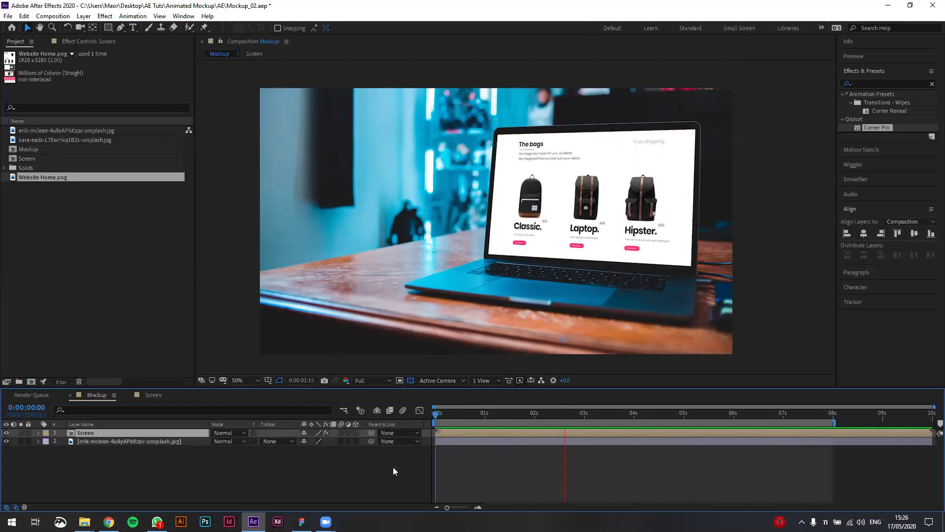
pyautogui.press('space')
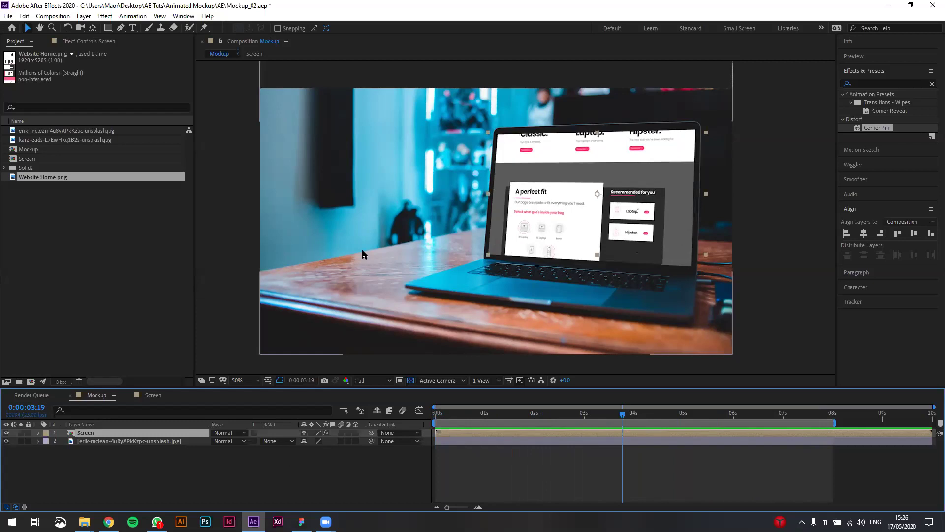
pyautogui.press('Tab')
pyautogui.click(416, 250)
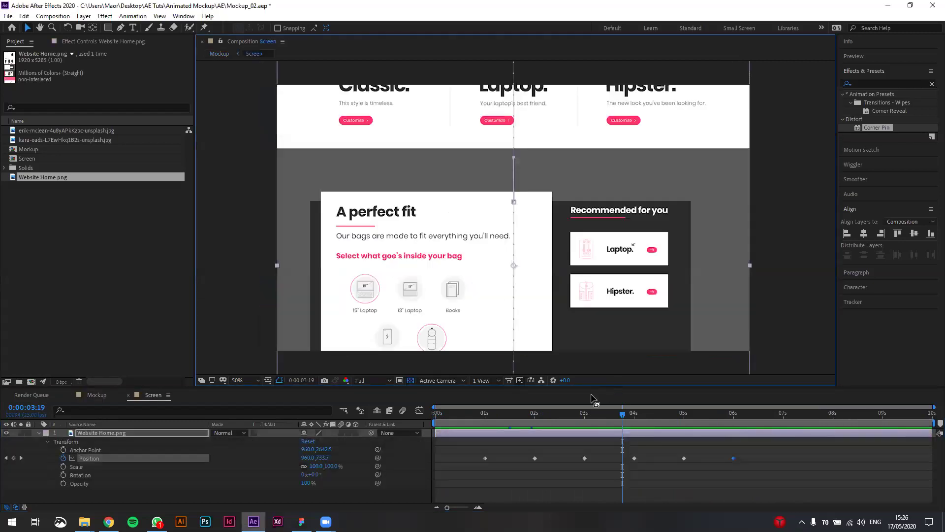
pyautogui.press(',')
pyautogui.press(',')
pyautogui.press('Home')
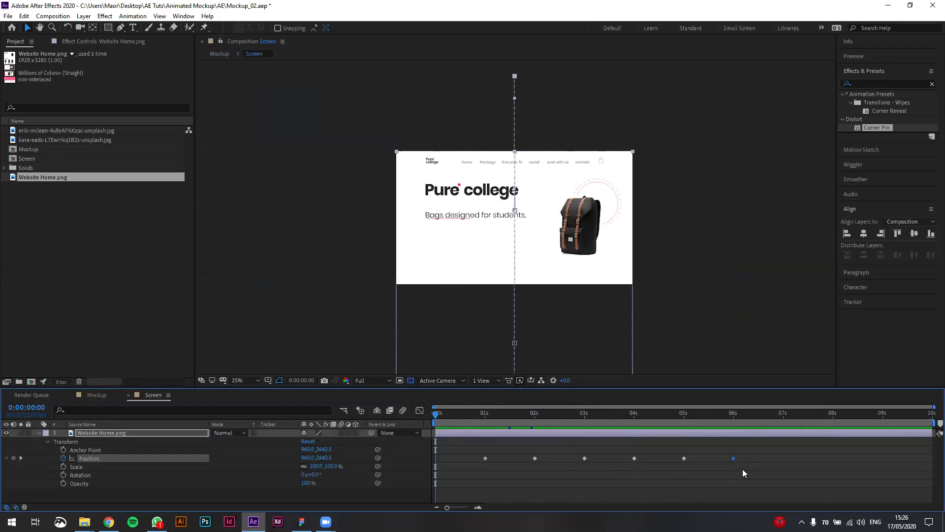
# Apply Easy Ease to all six Position keyframes of Website Home.png and display the Keyframe Assistant options for the 0:00:01:00 keyframe
pyautogui.click(738, 469)
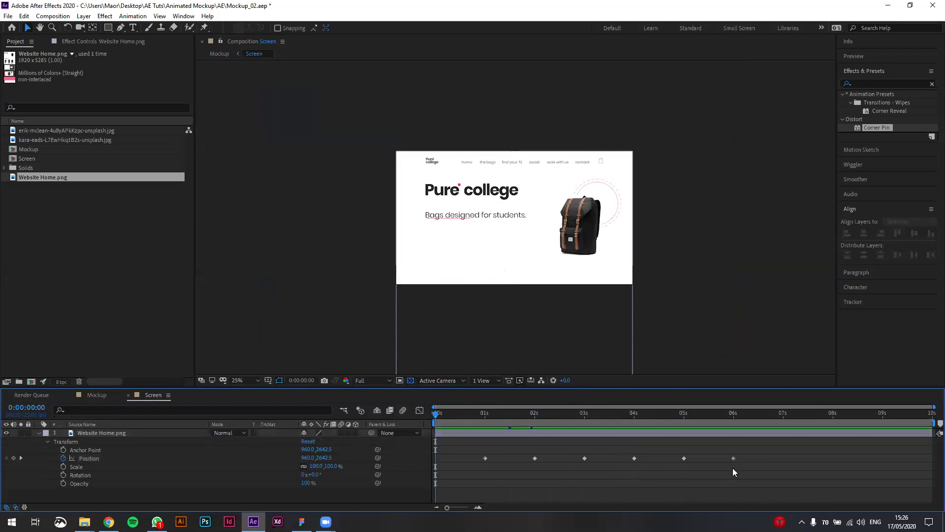
pyautogui.moveTo(758, 468); pyautogui.dragTo(468, 443)
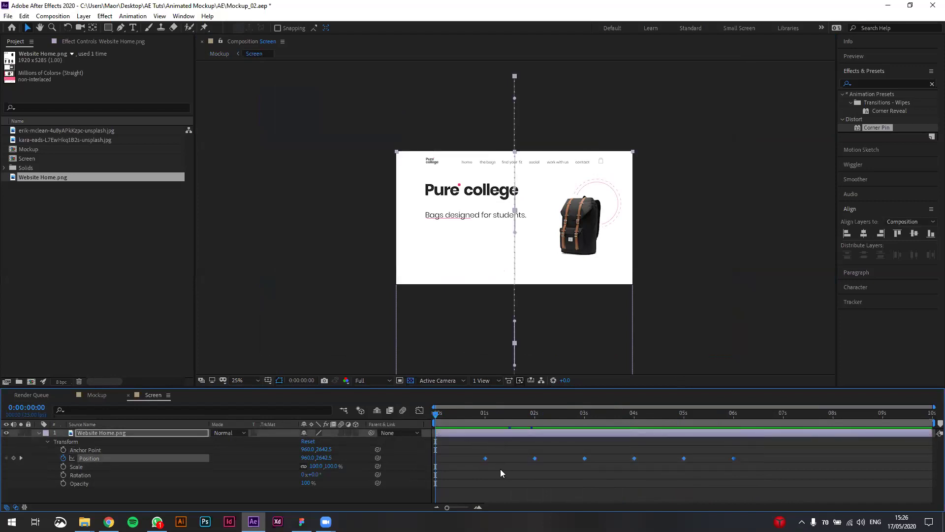
pyautogui.press('F9')
pyautogui.click(481, 454)
pyautogui.click(486, 458)
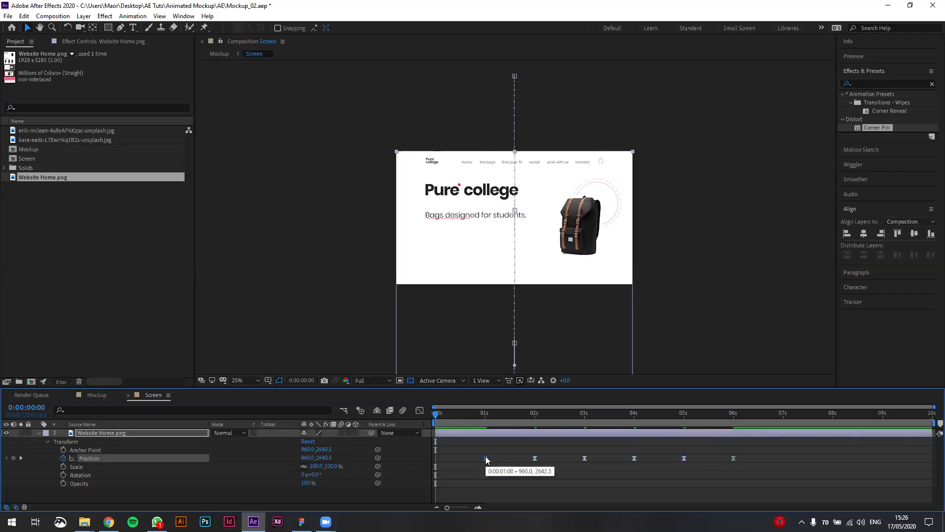
pyautogui.rightClick(486, 458)
pyautogui.moveTo(547, 451)
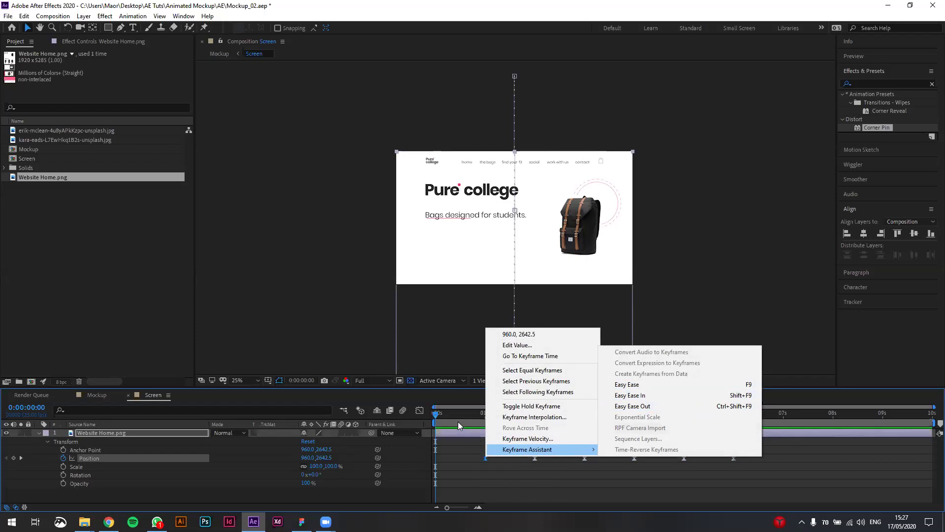
# Preview the eased scroll from the start of the Screen composition, and revert the Position keyframes to linear
pyautogui.click(438, 415)
pyautogui.press('space')
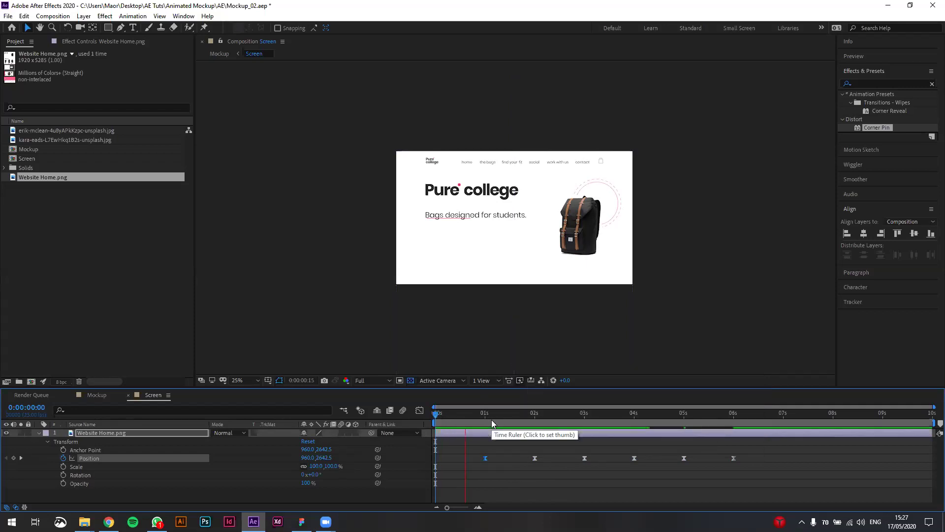
pyautogui.press('space')
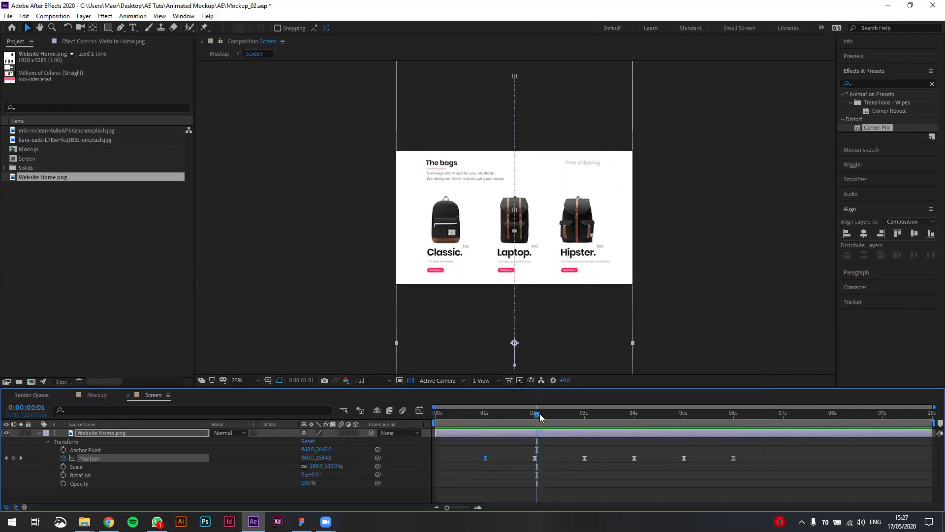
pyautogui.click(492, 413)
pyautogui.moveTo(490, 414); pyautogui.dragTo(443, 421)
pyautogui.press('Home')
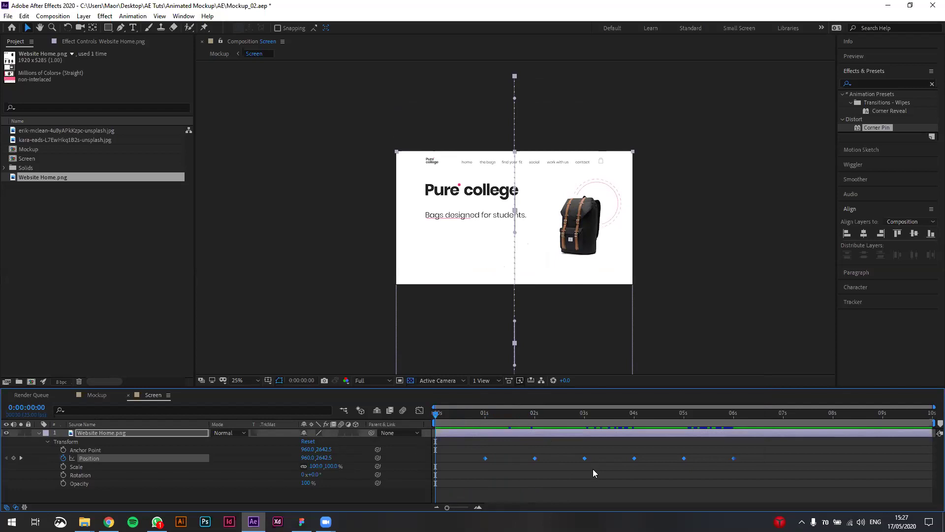
# Preview the scroll with linear Position keyframes in Screen, replaying the opening move to the bags section
pyautogui.click(469, 471)
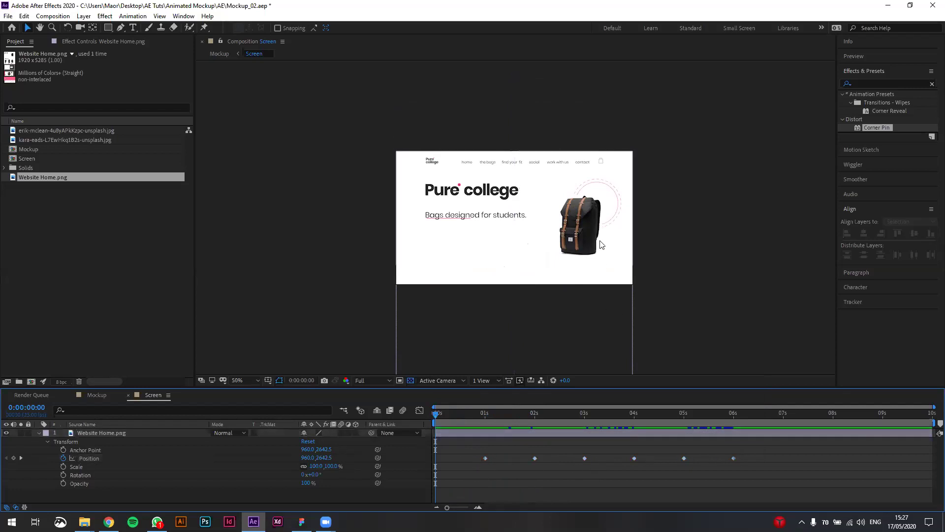
pyautogui.press('.')
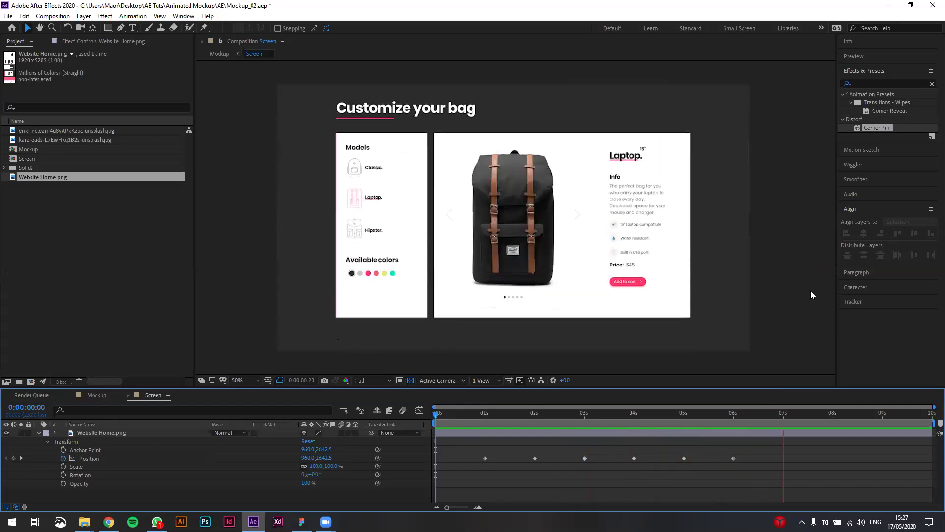
pyautogui.press('space')
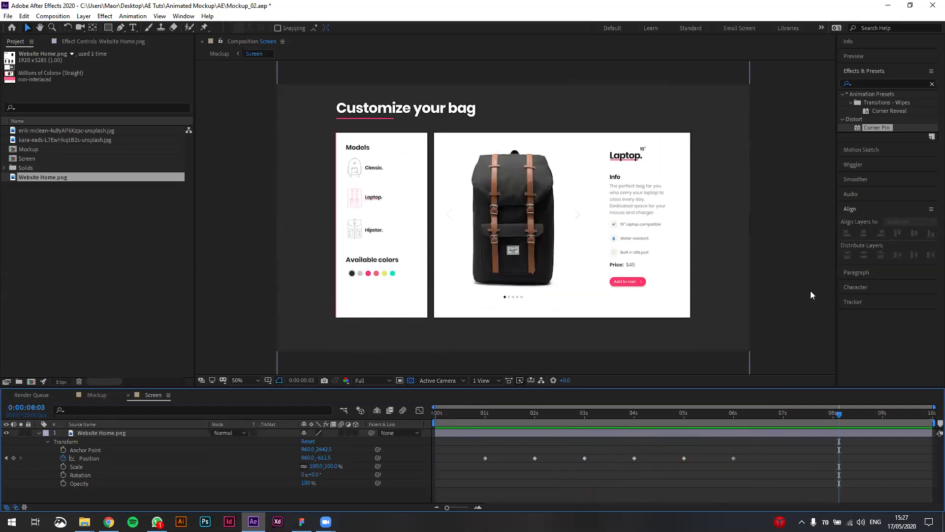
pyautogui.click(462, 415)
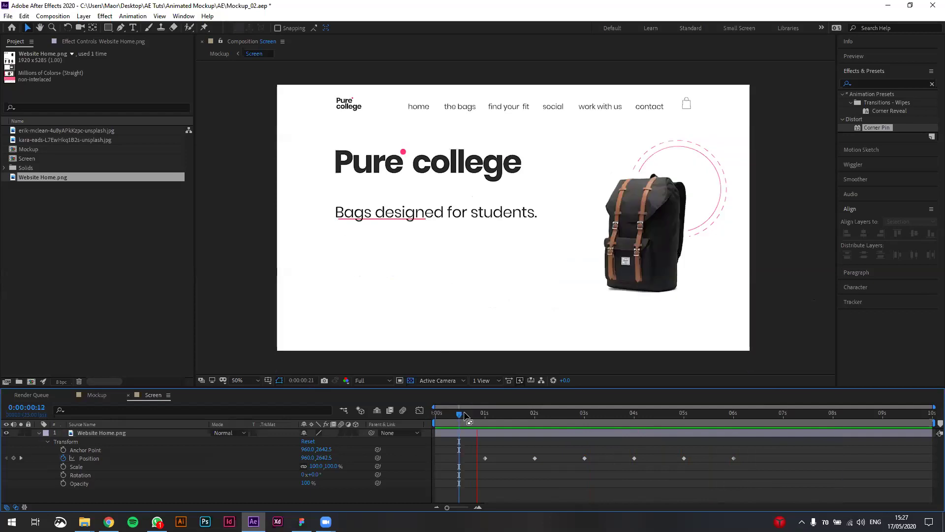
pyautogui.click(567, 413)
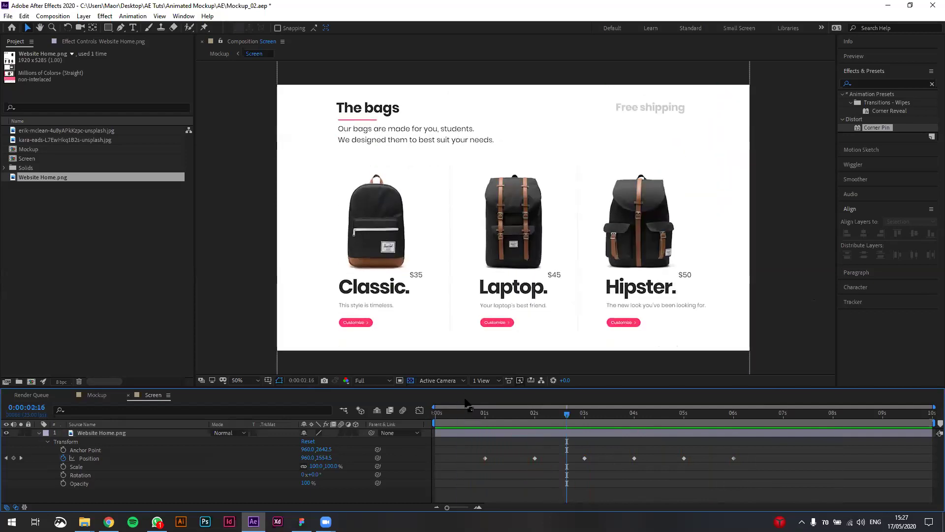
pyautogui.moveTo(462, 415); pyautogui.dragTo(453, 414)
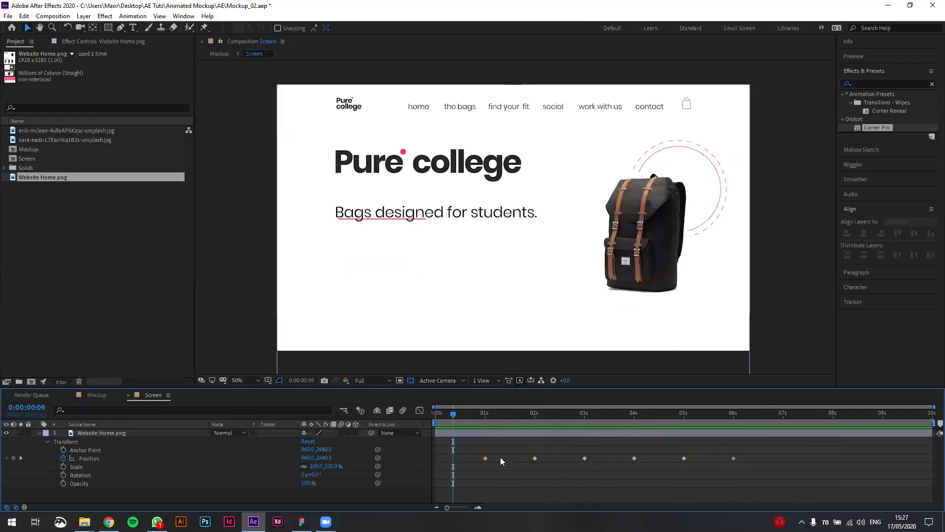
# Reapply Easy Ease to all six Position keyframes and preview the smoothed scroll from the start
pyautogui.moveTo(483, 472); pyautogui.dragTo(755, 451)
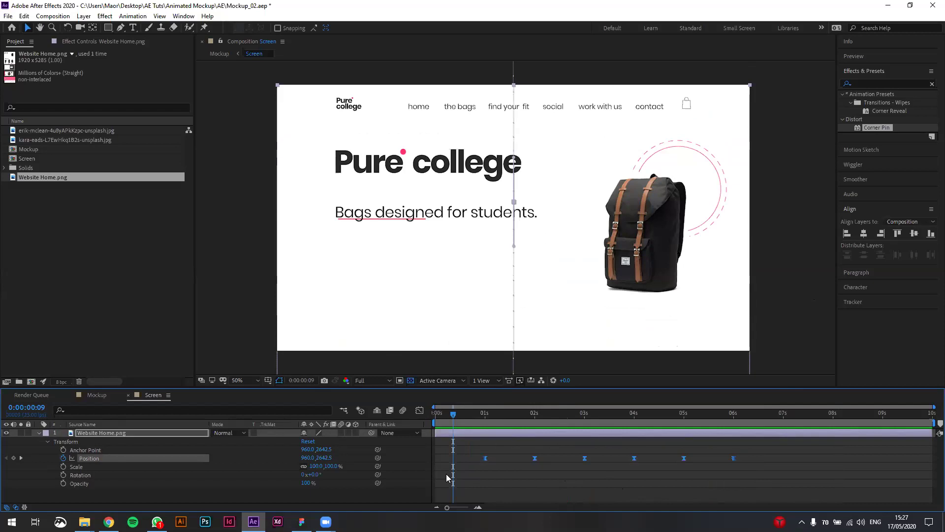
pyautogui.press('space')
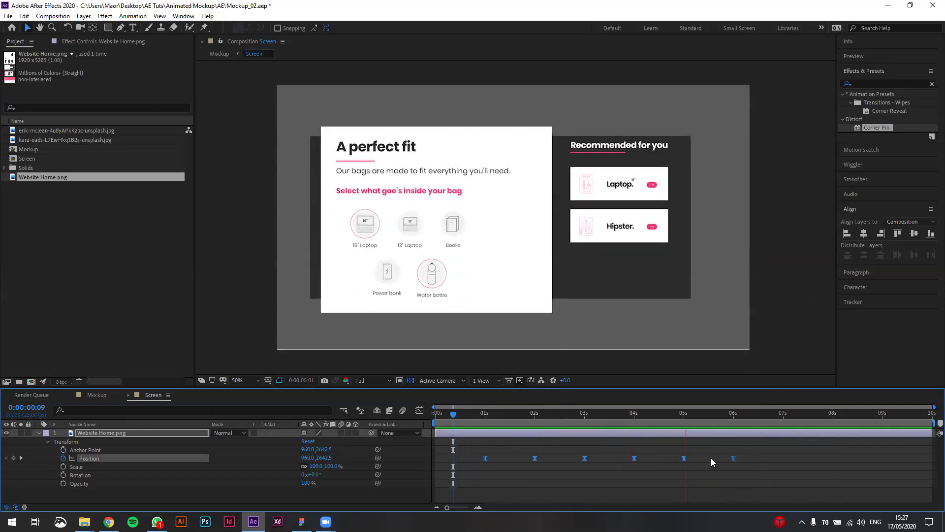
pyautogui.press('Home')
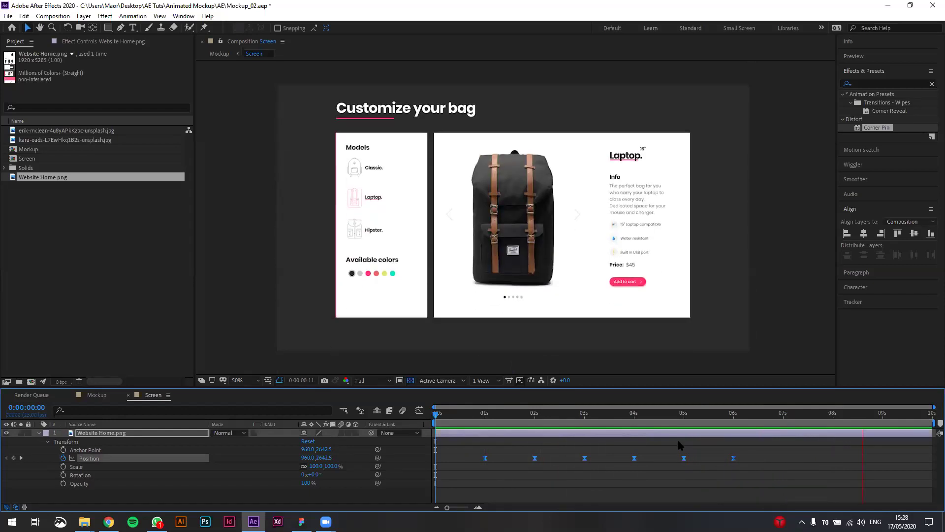
pyautogui.press('space')
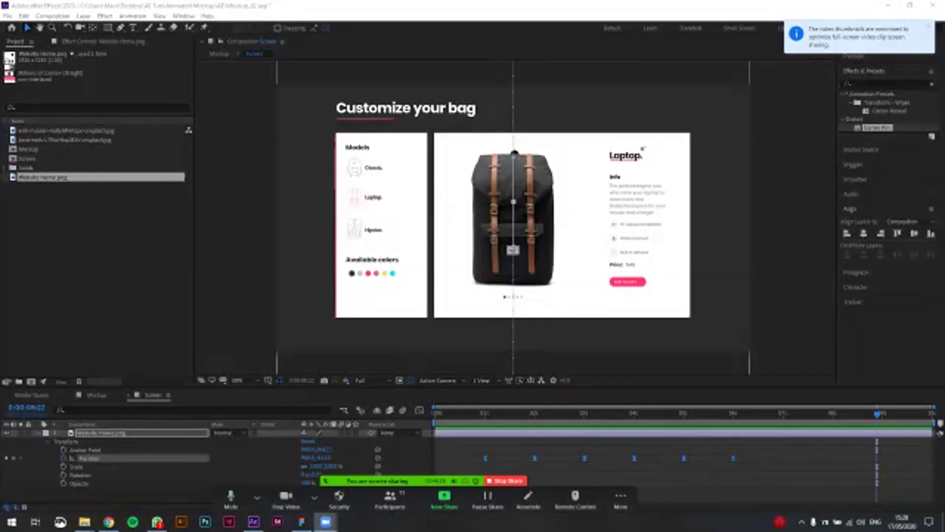
pyautogui.press('space')
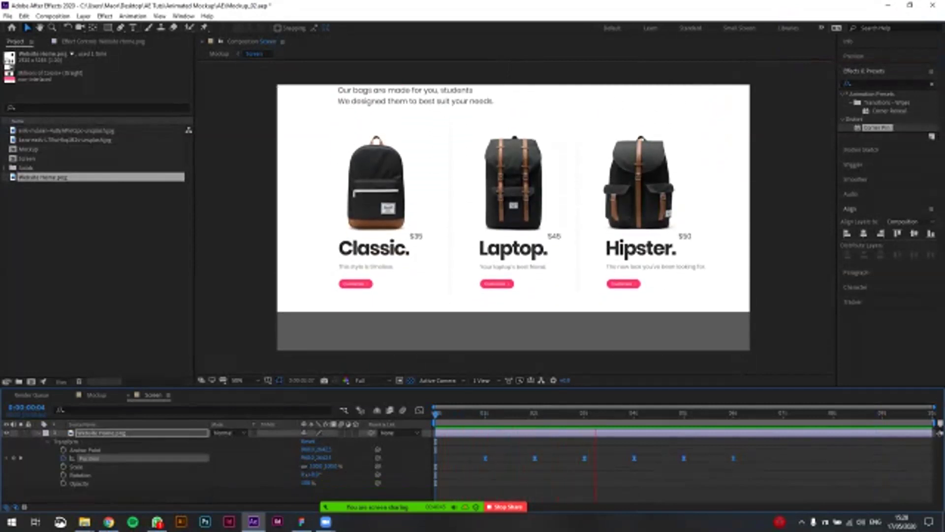
pyautogui.press('space')
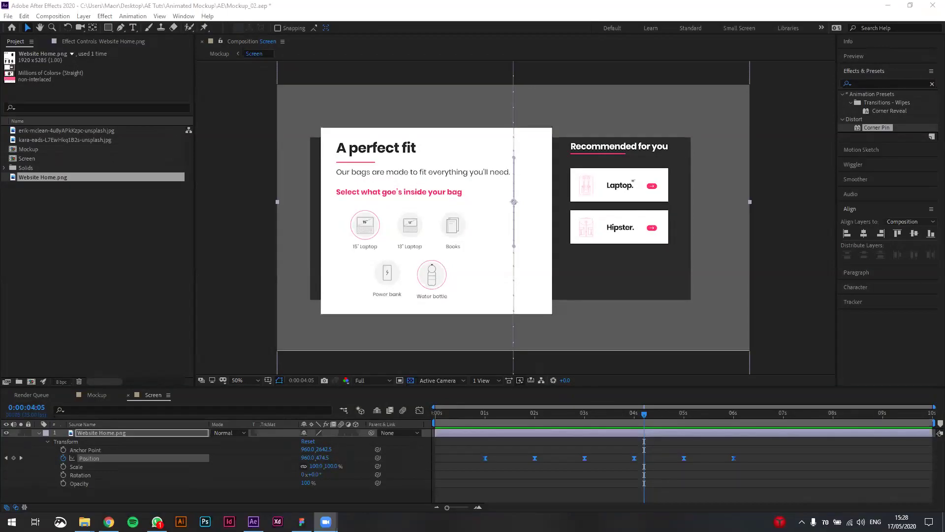
# Examine the Keyframe Velocity settings of the Position keyframe at 0:00:01:00
pyautogui.click(484, 459)
pyautogui.rightClick(486, 458)
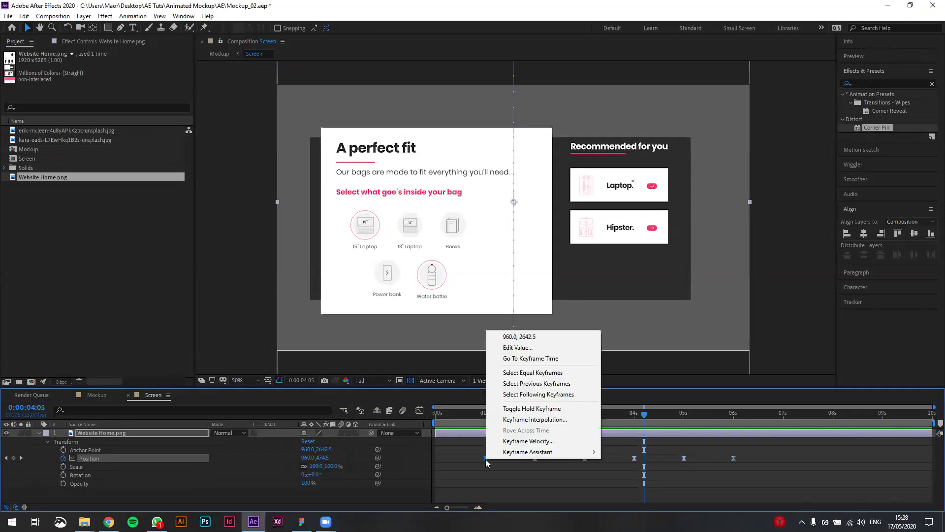
pyautogui.click(524, 441)
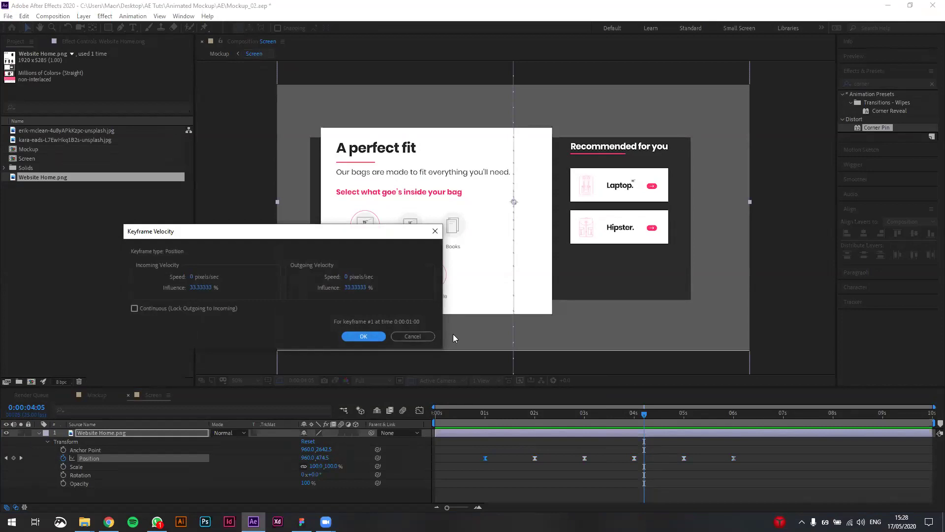
pyautogui.click(423, 339)
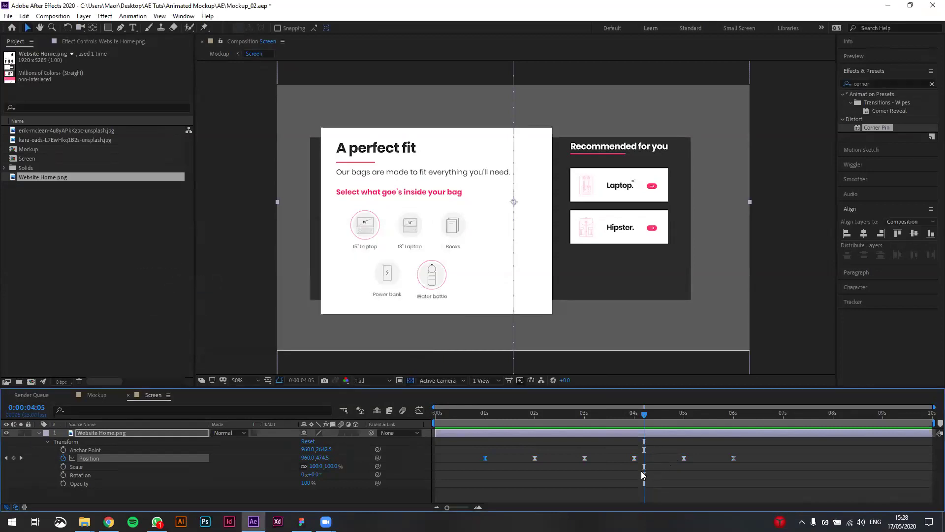
# Enlarge the timeline area and display the speed graph of Website Home.png's Position in the Graph Editor
pyautogui.moveTo(647, 413); pyautogui.dragTo(485, 421)
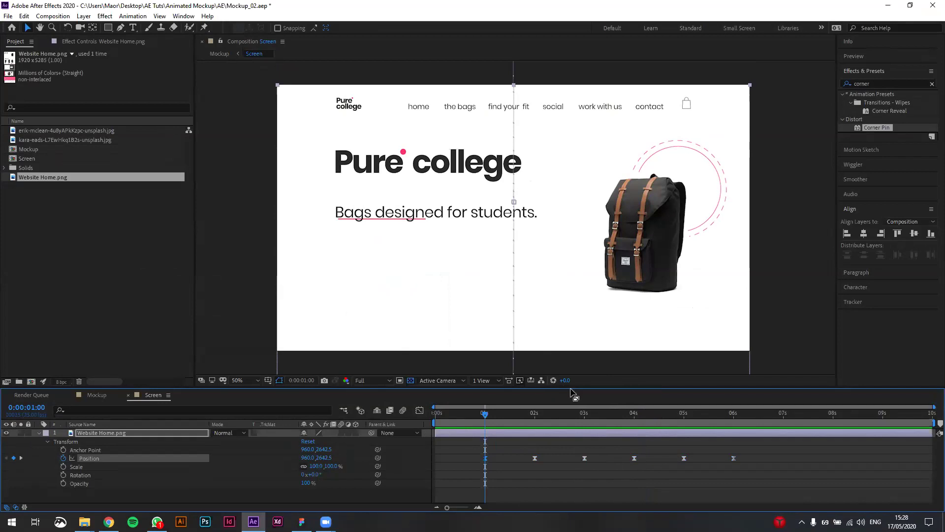
pyautogui.moveTo(571, 392); pyautogui.dragTo(576, 313)
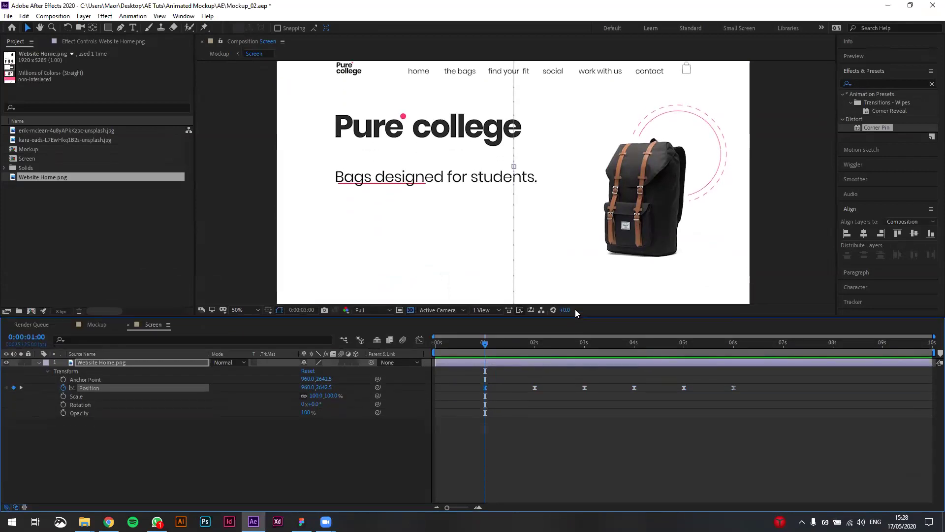
pyautogui.scroll(-2, 514, 229)
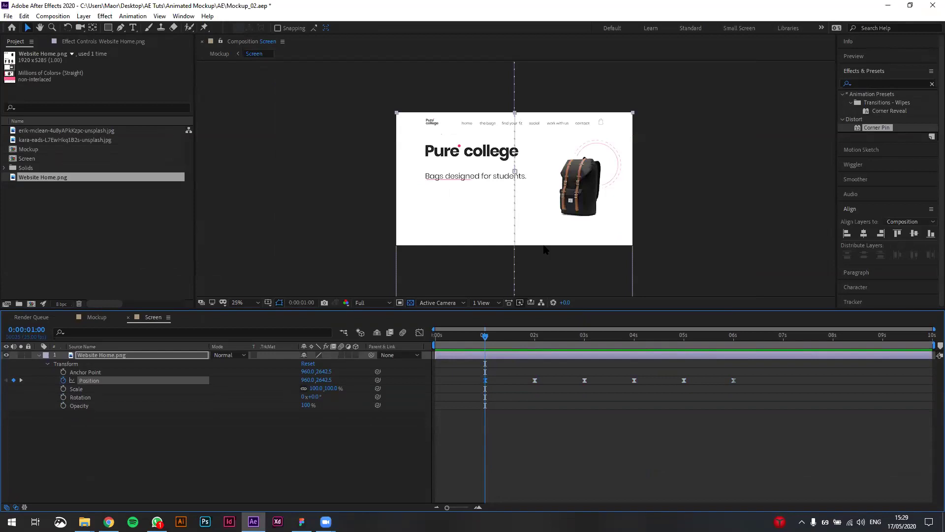
pyautogui.click(455, 409)
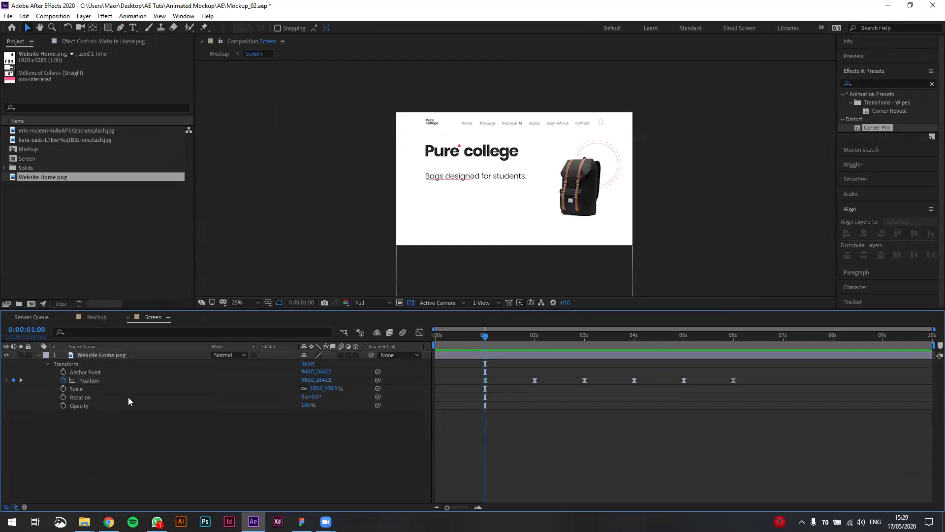
pyautogui.click(91, 381)
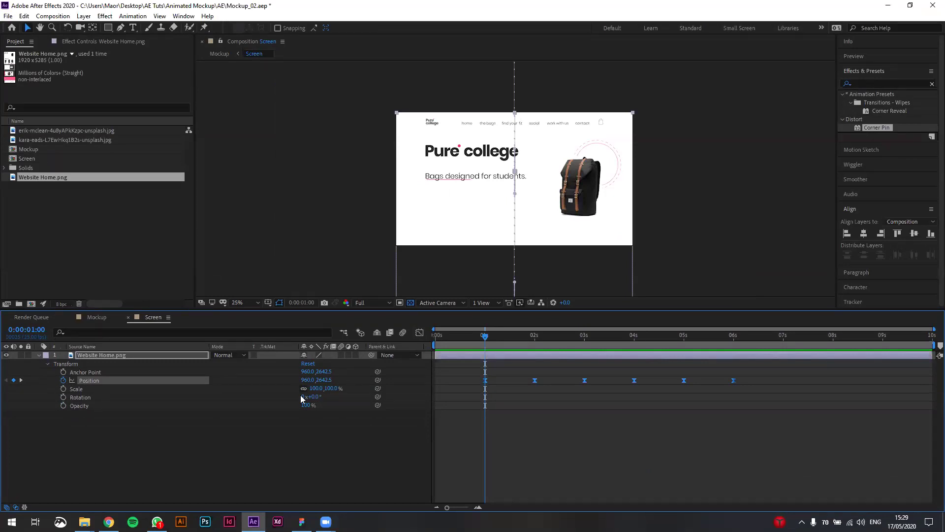
pyautogui.click(419, 333)
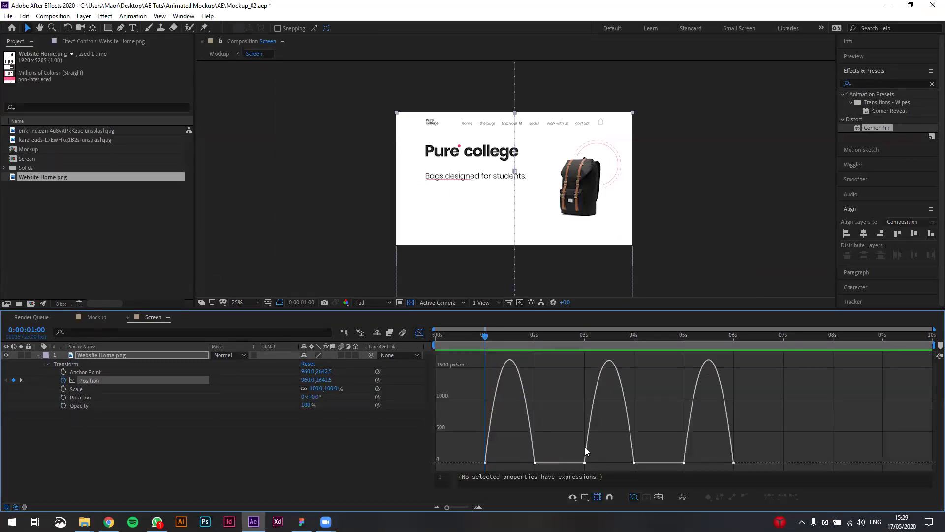
# Play the scroll from about 0:00:00:20 against the Position speed graph
pyautogui.moveTo(468, 341)
pyautogui.mouseDown()
pyautogui.moveTo(515, 340)
pyautogui.moveTo(476, 347)
pyautogui.mouseUp()
pyautogui.click(474, 334)
pyautogui.press('space')
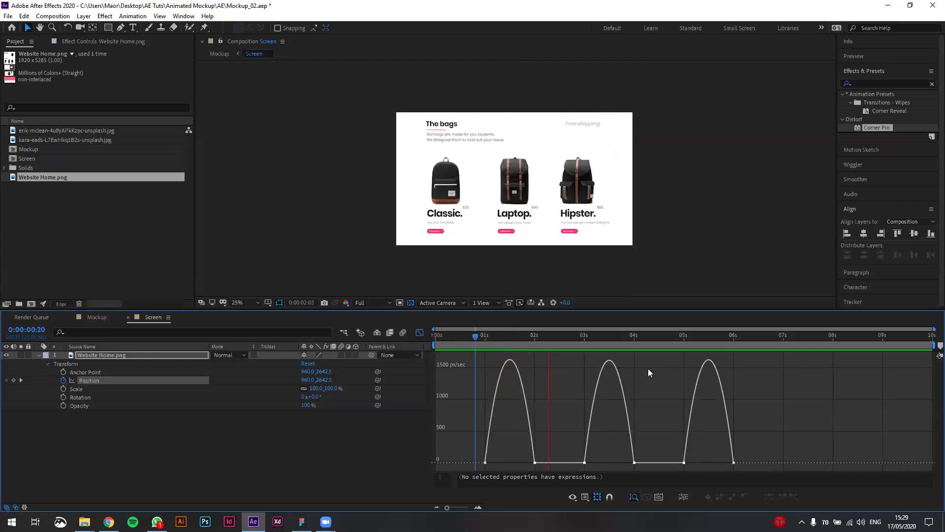
pyautogui.press('space')
# Close the Graph Editor, undo the Easy Ease on the Position keyframes and clear the selection
pyautogui.click(419, 332)
pyautogui.hotkey('ctrl', 'z')
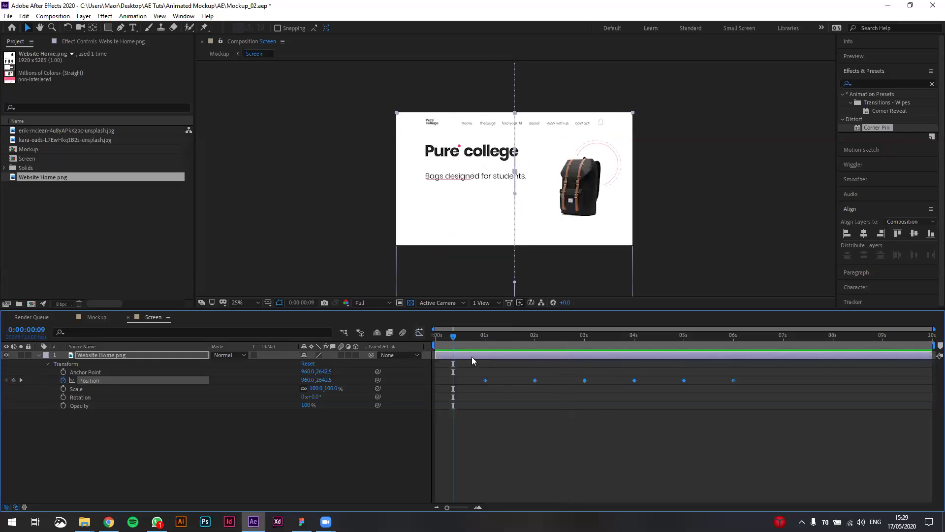
pyautogui.click(513, 414)
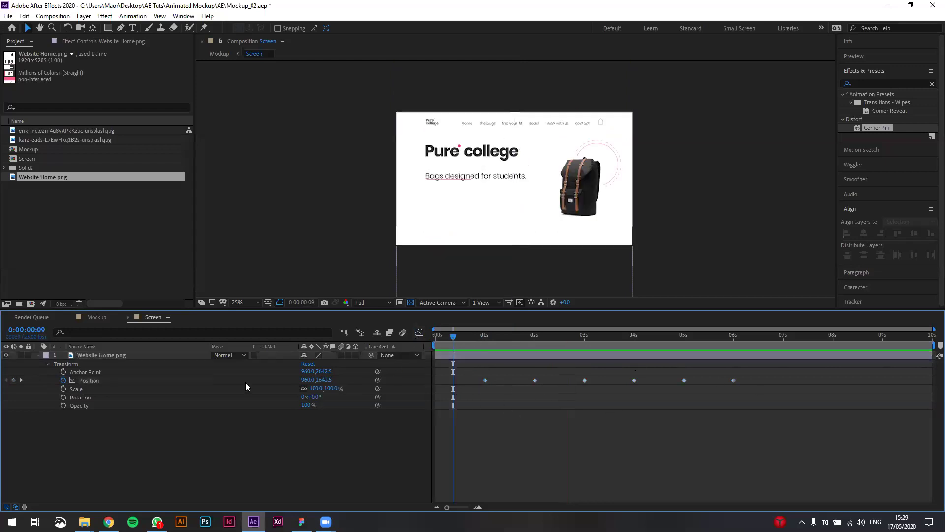
# Display the speed graph of Website Home.png's linear Position keyframes in the Graph Editor and play the scroll against it
pyautogui.click(127, 382)
pyautogui.click(419, 333)
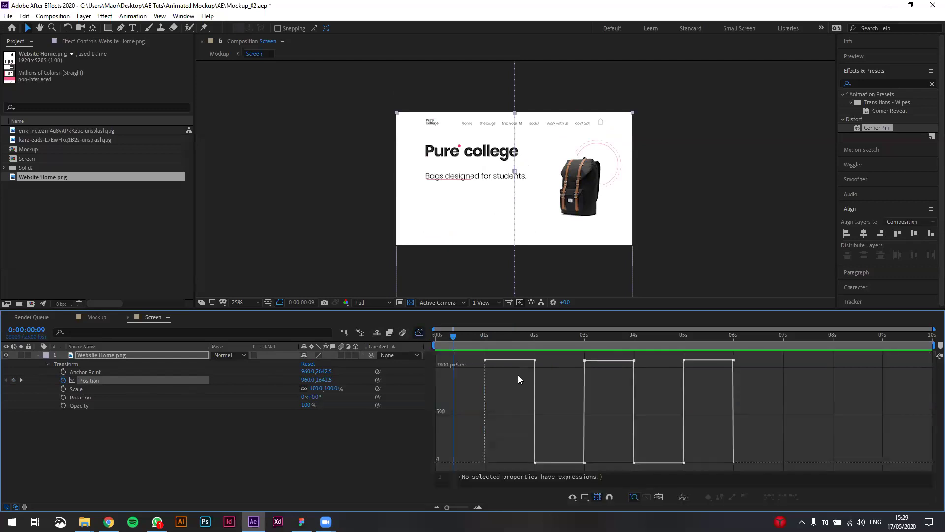
pyautogui.press('space')
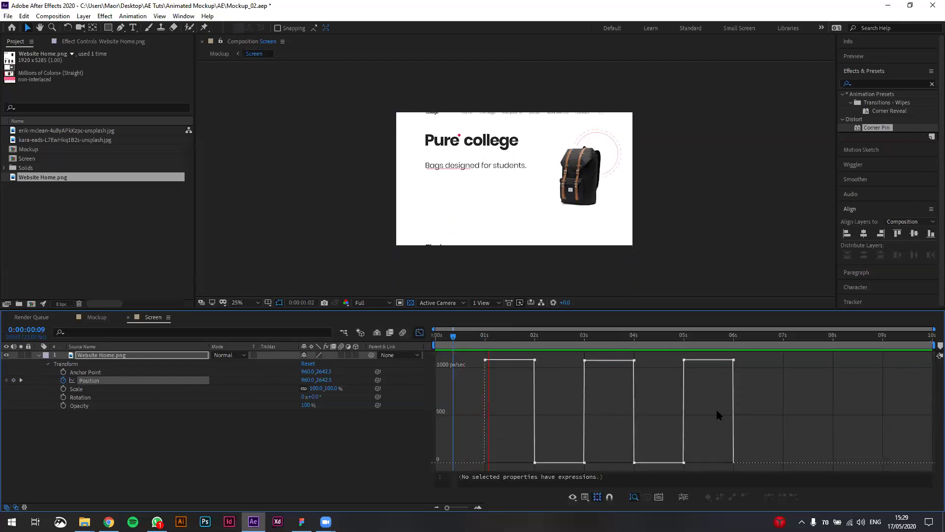
pyautogui.press('space')
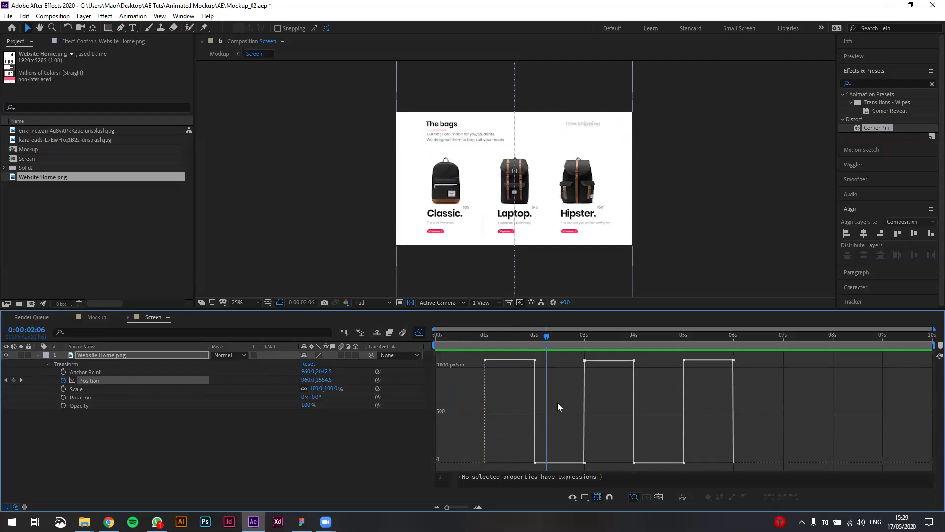
pyautogui.press('space')
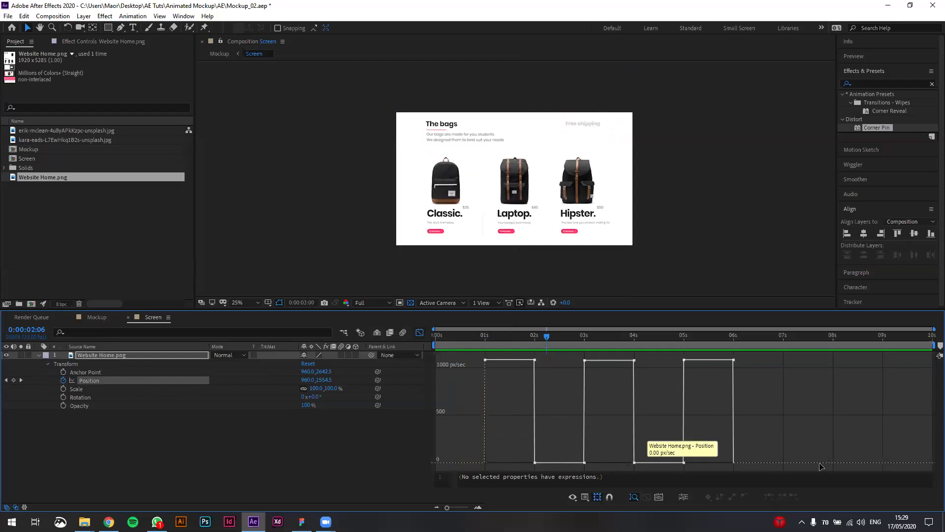
pyautogui.press('space')
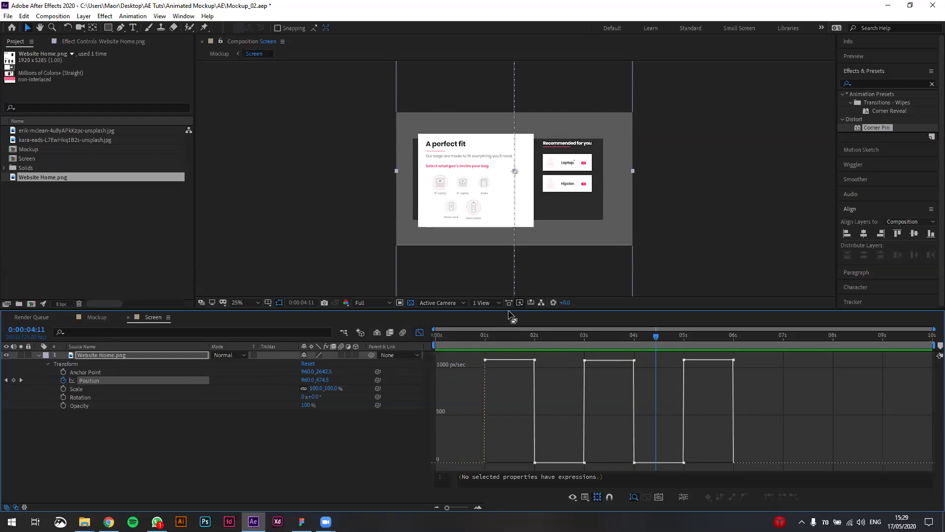
# Enlarge the timeline area, select all Position keyframes and pull their outgoing speed handles down to about 0 px/sec with longer influence
pyautogui.moveTo(507, 312); pyautogui.dragTo(503, 294)
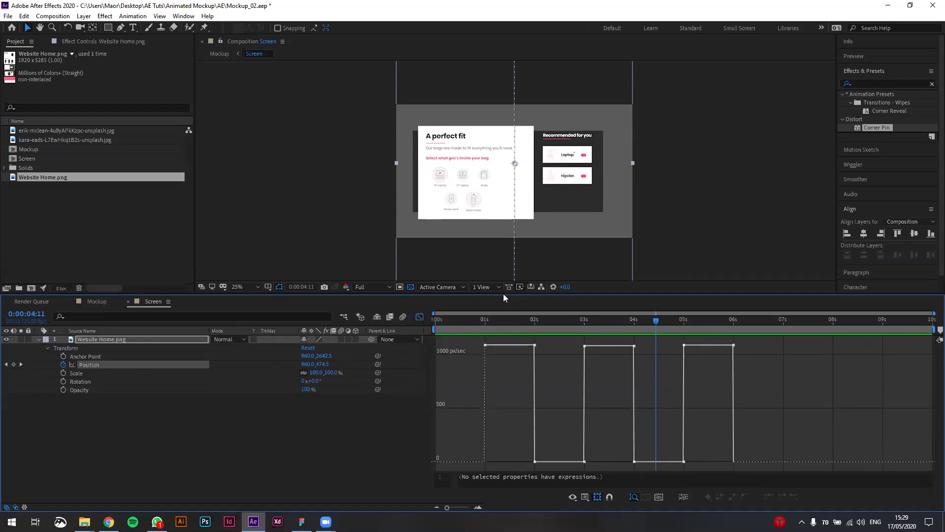
pyautogui.moveTo(460, 337); pyautogui.dragTo(773, 469)
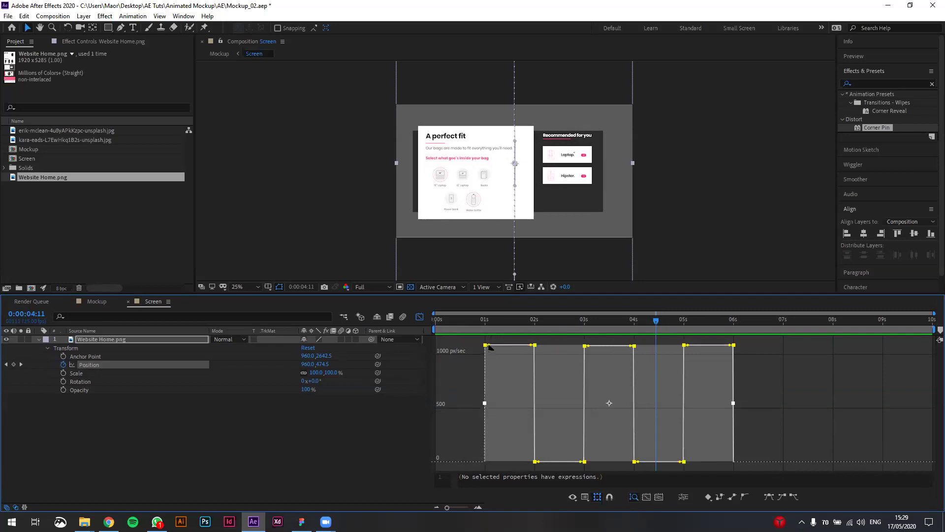
pyautogui.moveTo(497, 349)
pyautogui.moveTo(489, 347); pyautogui.dragTo(506, 368)
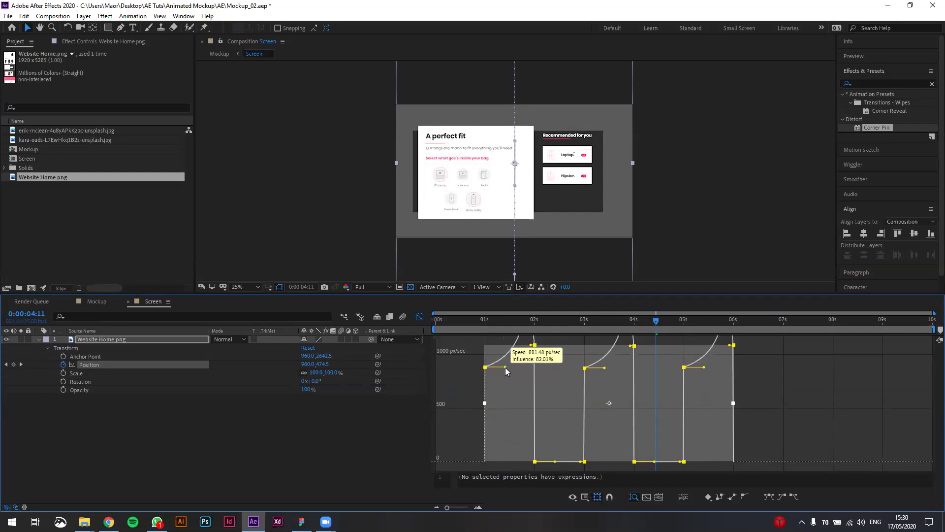
pyautogui.moveTo(506, 370); pyautogui.dragTo(501, 462)
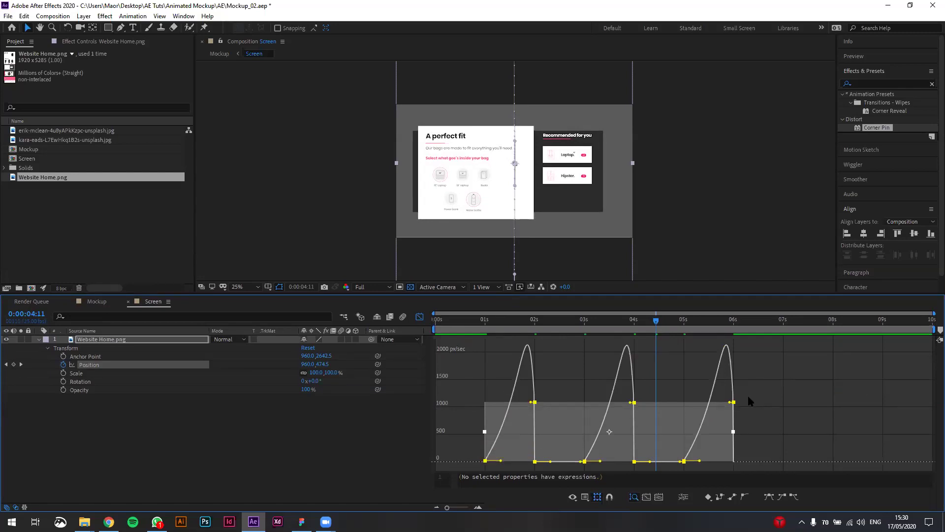
# Reselect all Position keyframes and pull their incoming speed handles down to about 0 px/sec, shaping symmetric peaks about 3000 px/sec high
pyautogui.click(539, 391)
pyautogui.moveTo(469, 381); pyautogui.dragTo(782, 413)
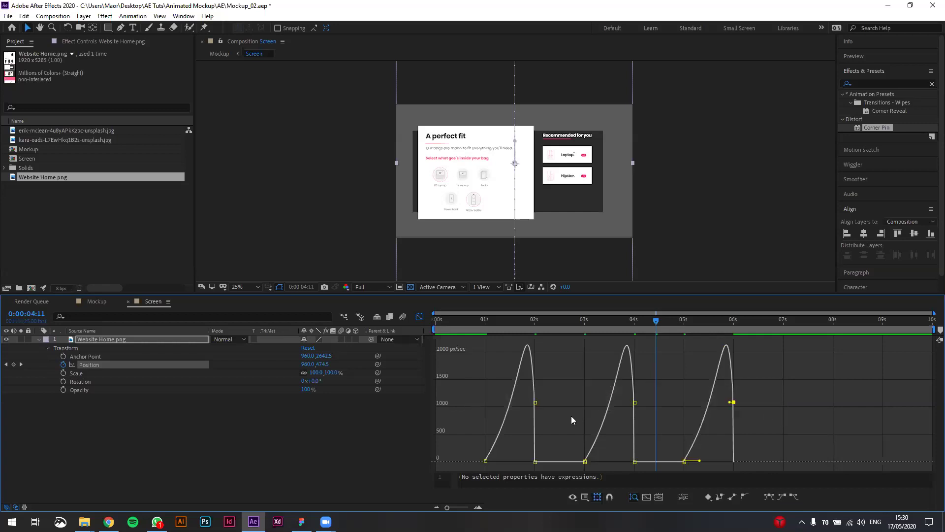
pyautogui.moveTo(538, 410)
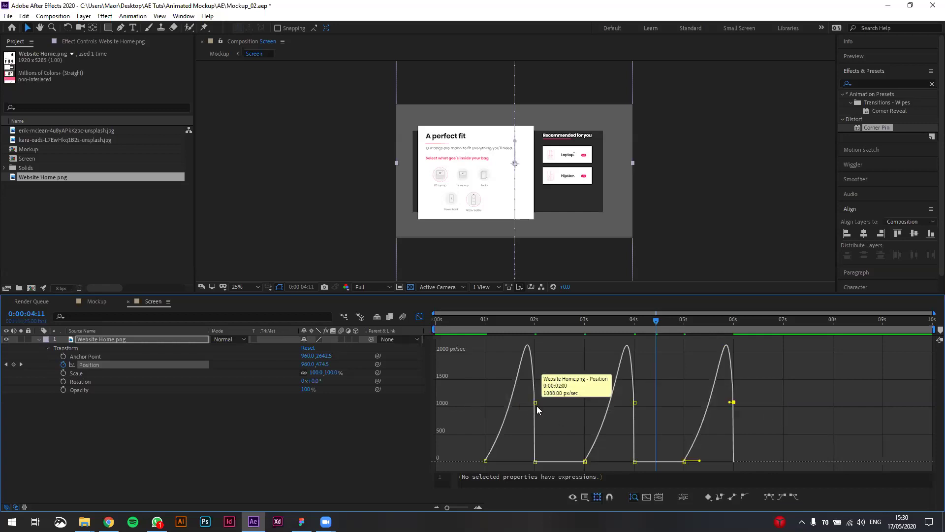
pyautogui.moveTo(436, 344); pyautogui.dragTo(778, 465)
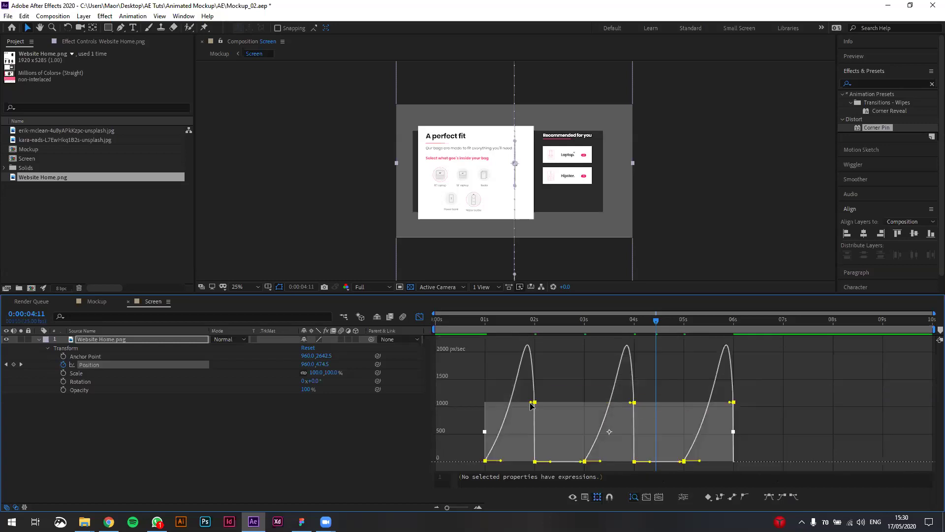
pyautogui.moveTo(531, 404); pyautogui.dragTo(520, 464)
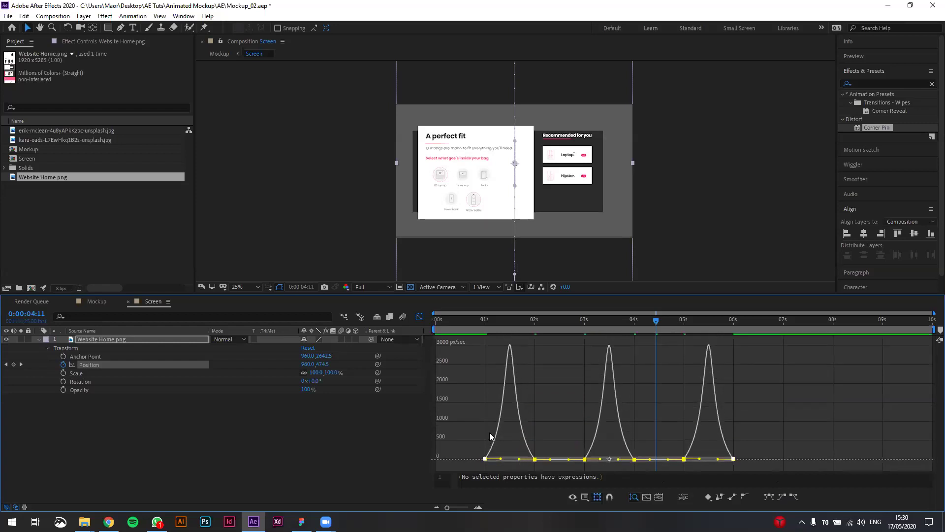
# Play the website scroll with the symmetric speed curves from the start of the composition
pyautogui.press('space')
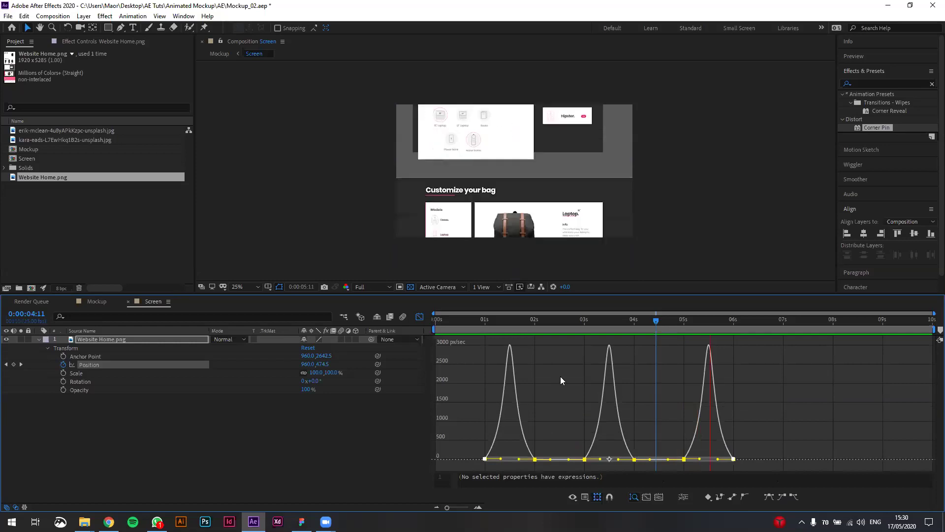
pyautogui.press('Home')
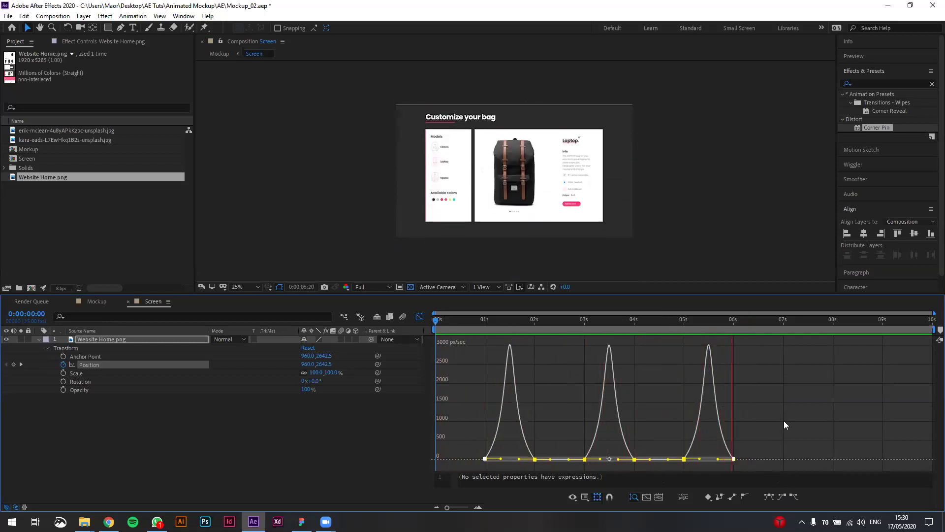
pyautogui.press('space')
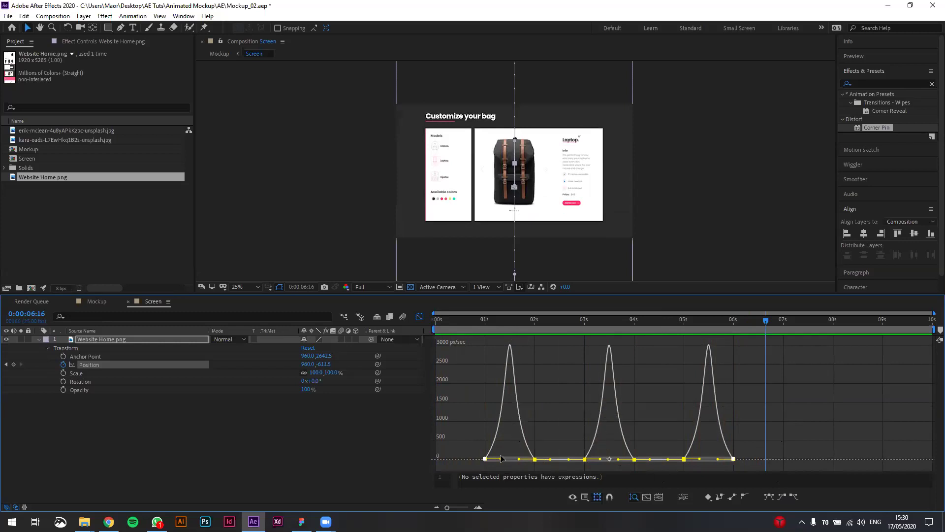
# Undo the speed curve edits on the Position keyframes and clear the keyframe selection
pyautogui.hotkey('ctrl', 'shift', 'F9')
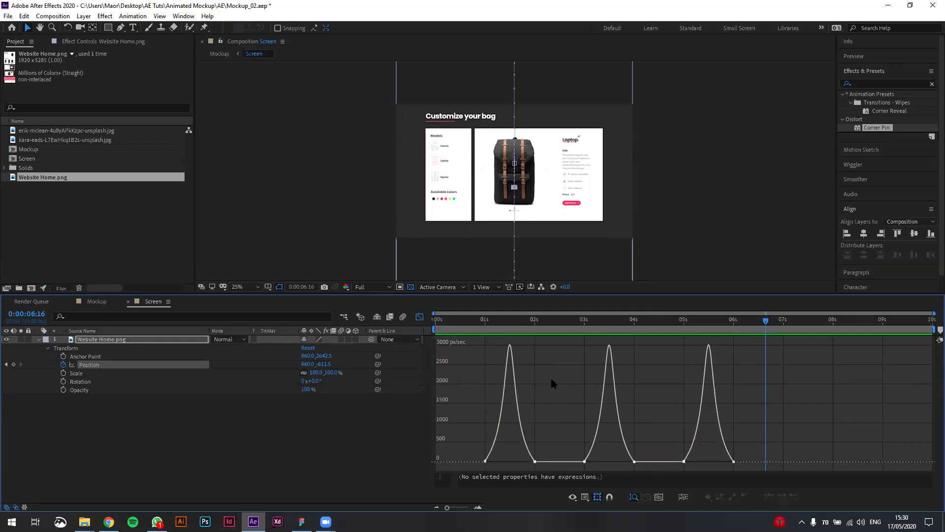
pyautogui.hotkey('ctrl', 'z')
pyautogui.click(452, 419)
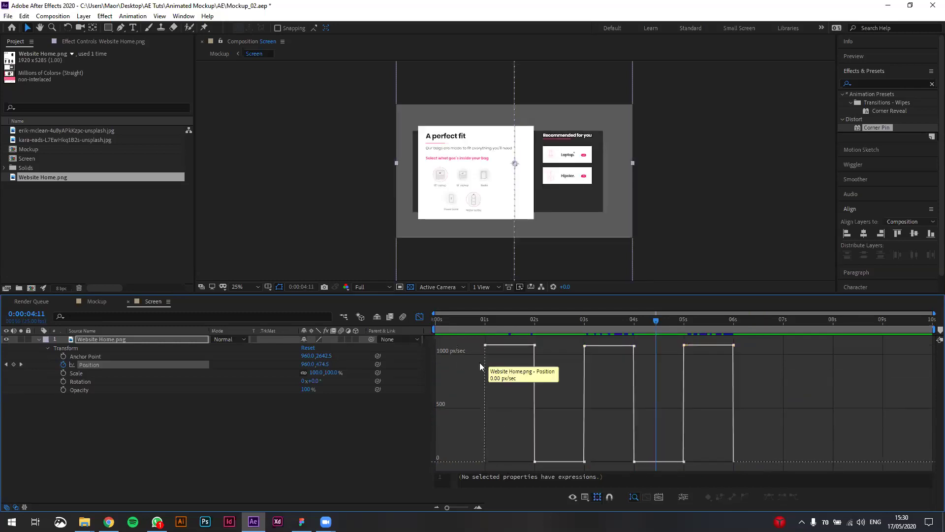
# Pull all Position keyframes' speed handles to zero with strong influence, forming narrow peaks about 10000 px/sec high, and play the scroll
pyautogui.moveTo(470, 338); pyautogui.dragTo(761, 474)
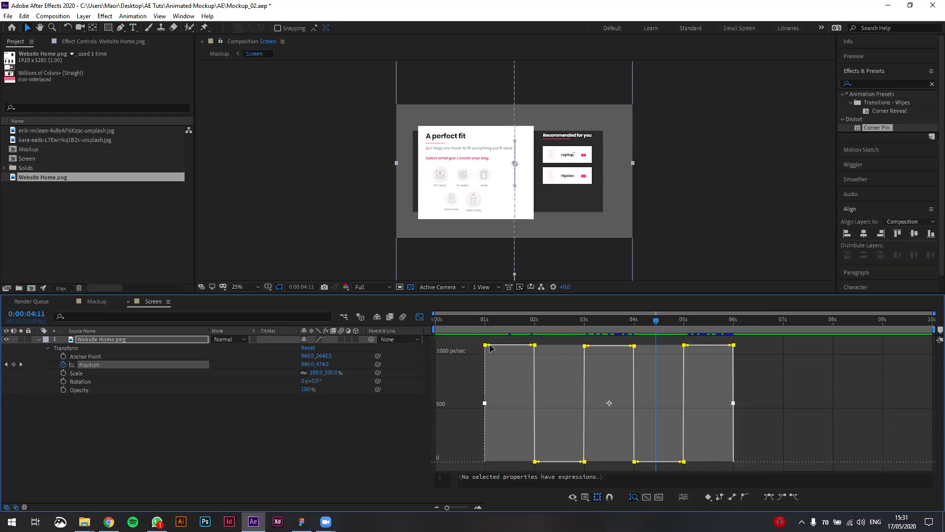
pyautogui.moveTo(488, 347); pyautogui.dragTo(516, 464)
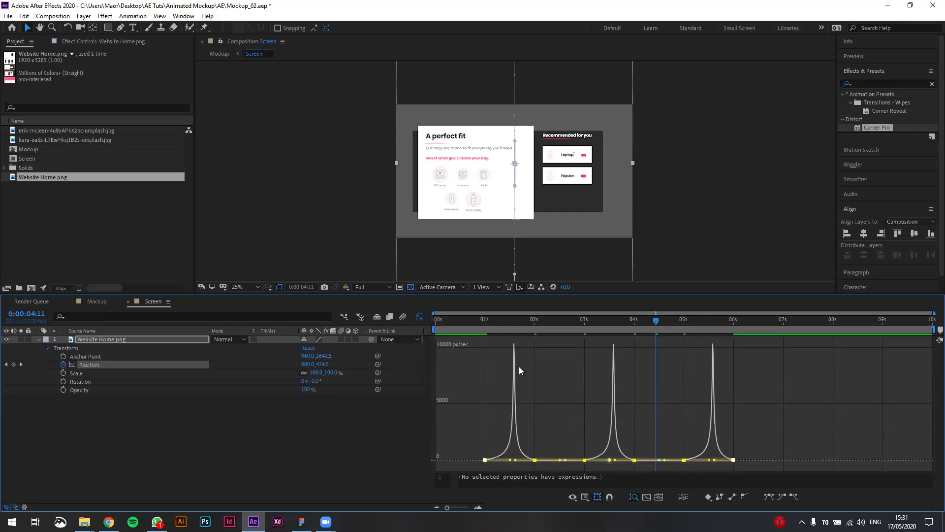
pyautogui.moveTo(519, 318); pyautogui.dragTo(443, 320)
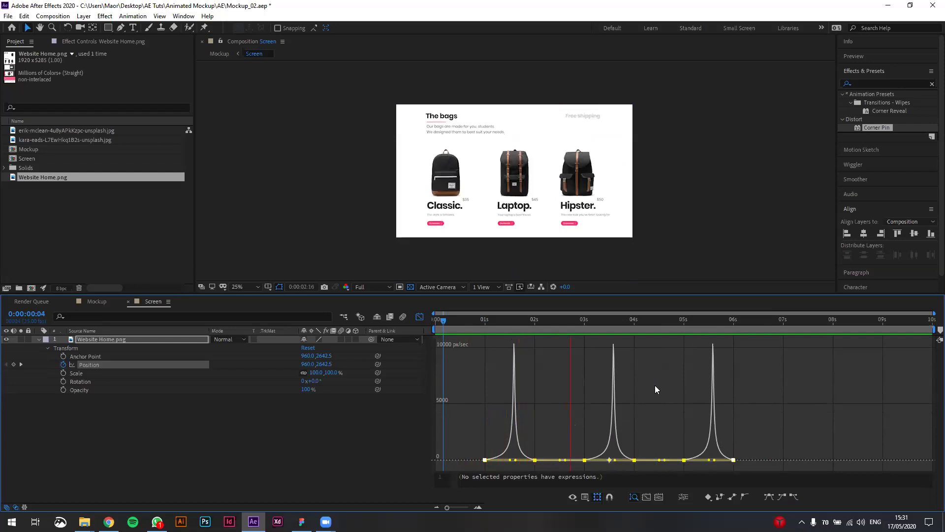
pyautogui.press('space')
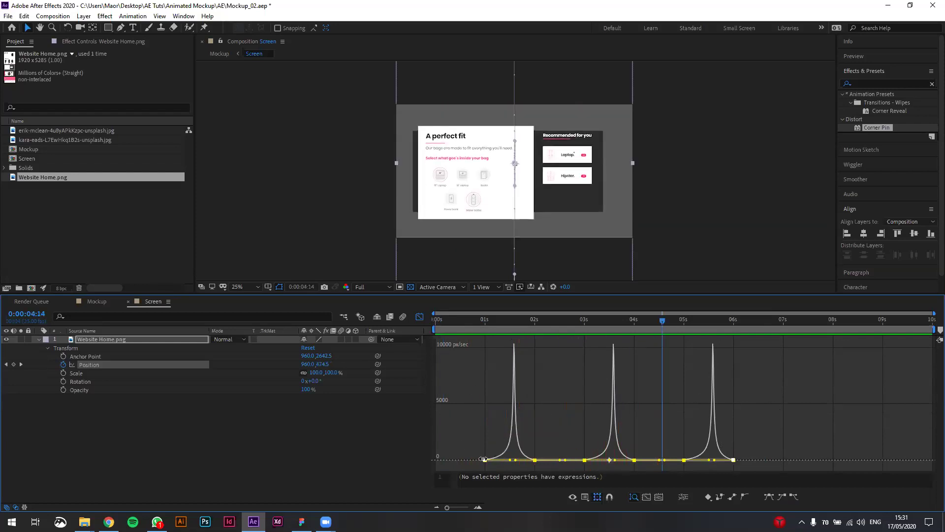
# Shorten the Position speed handles to soften the peaks to about 2500 px/sec and play the scroll from about 0:00:00:20
pyautogui.moveTo(513, 461)
pyautogui.mouseDown()
pyautogui.moveTo(504, 461)
pyautogui.moveTo(522, 456)
pyautogui.mouseUp()
pyautogui.moveTo(507, 322); pyautogui.dragTo(476, 320)
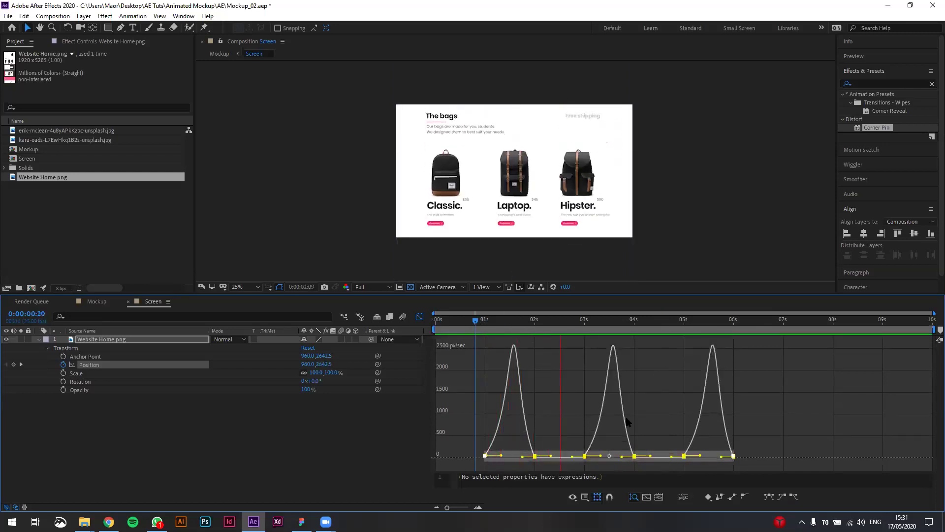
pyautogui.press('space')
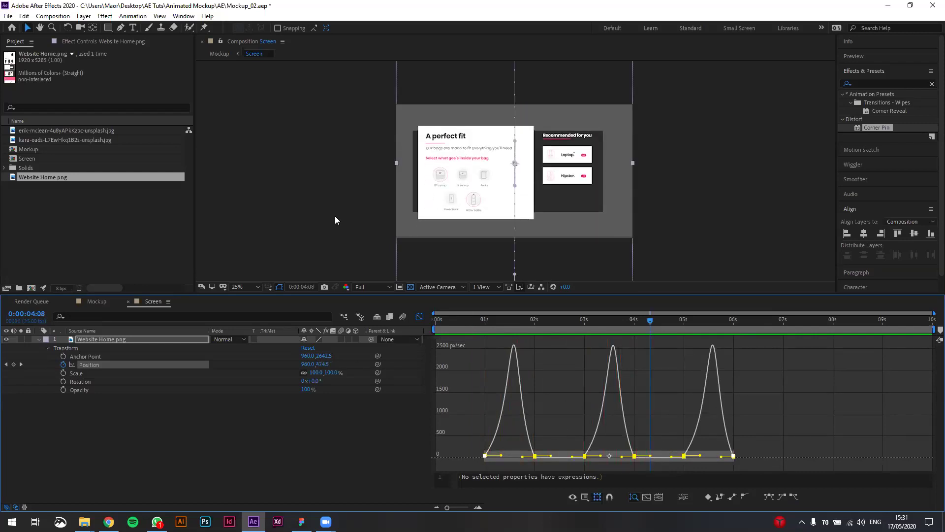
# Switch to the Mockup composition, enlarge the viewer area and play the laptop screen's scroll from the start
pyautogui.press('Tab')
pyautogui.click(306, 193)
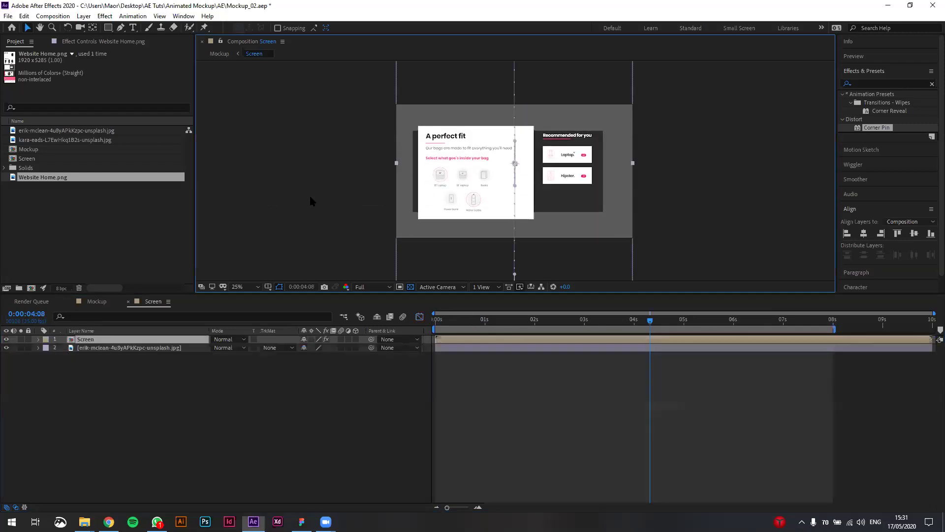
pyautogui.press('Home')
pyautogui.press('space')
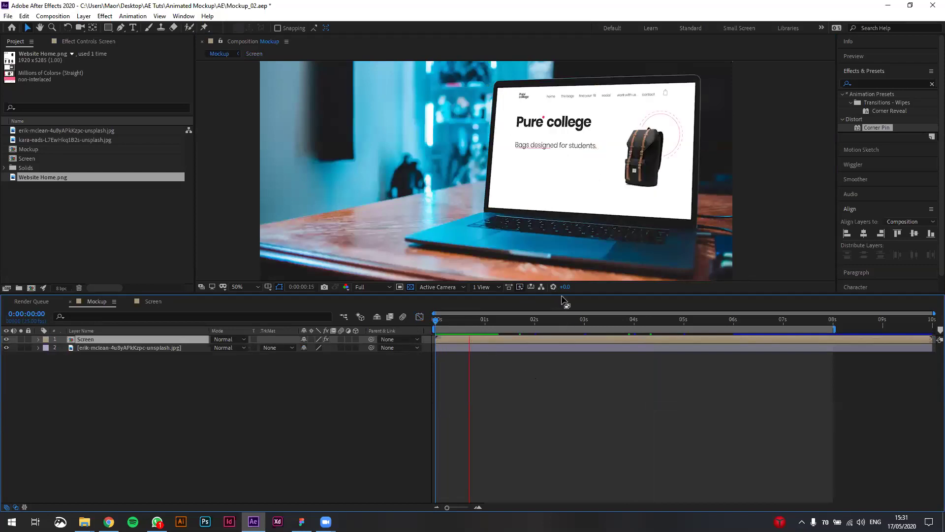
pyautogui.press('space')
pyautogui.moveTo(558, 295); pyautogui.dragTo(559, 439)
pyautogui.moveTo(469, 468); pyautogui.dragTo(426, 468)
pyautogui.press('space')
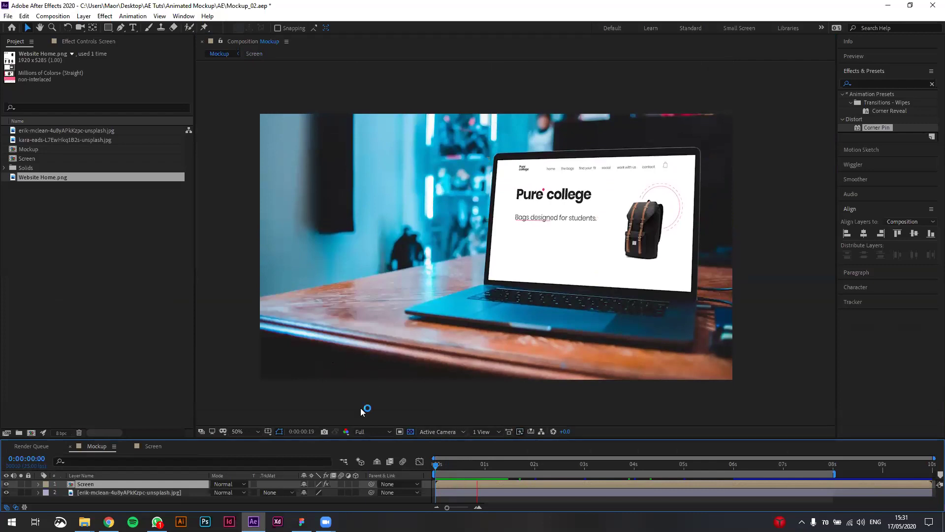
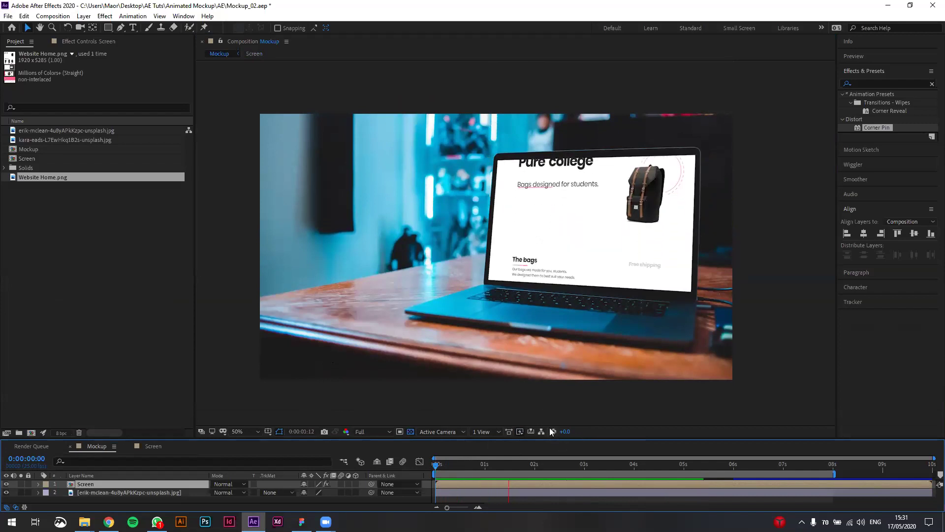
# Return to the Screen precomp, close the Graph Editor and undo the speed curve edits back to linear Position keyframes
pyautogui.moveTo(553, 438); pyautogui.dragTo(536, 364)
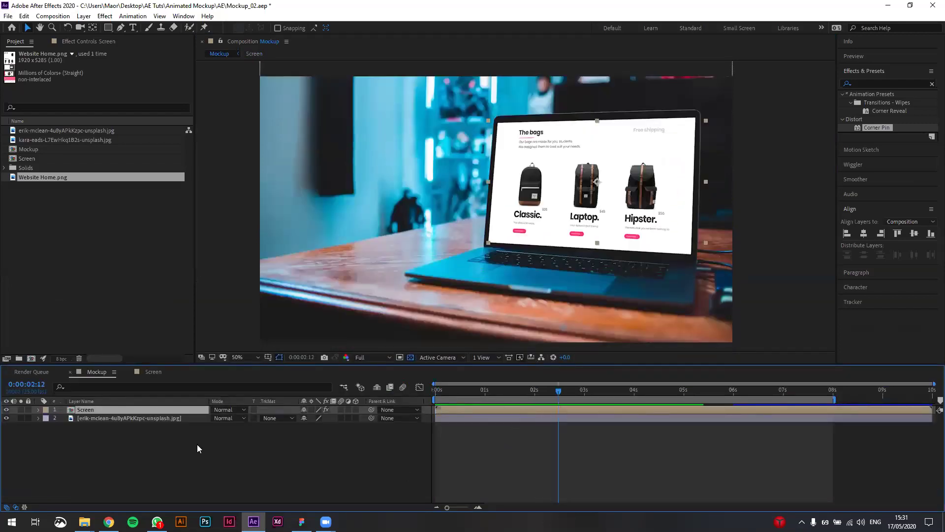
pyautogui.doubleClick(87, 410)
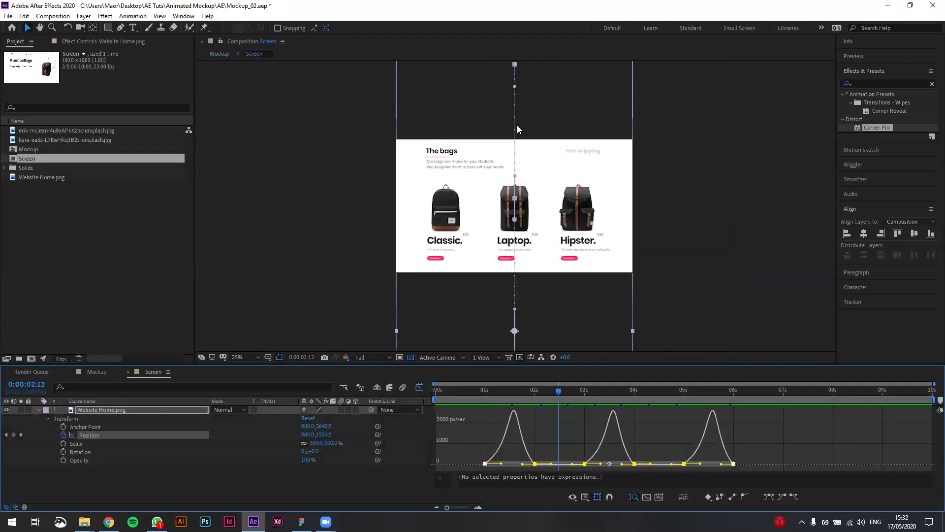
pyautogui.click(420, 389)
pyautogui.hotkey('ctrl', 'alt', 'h')
pyautogui.press('space')
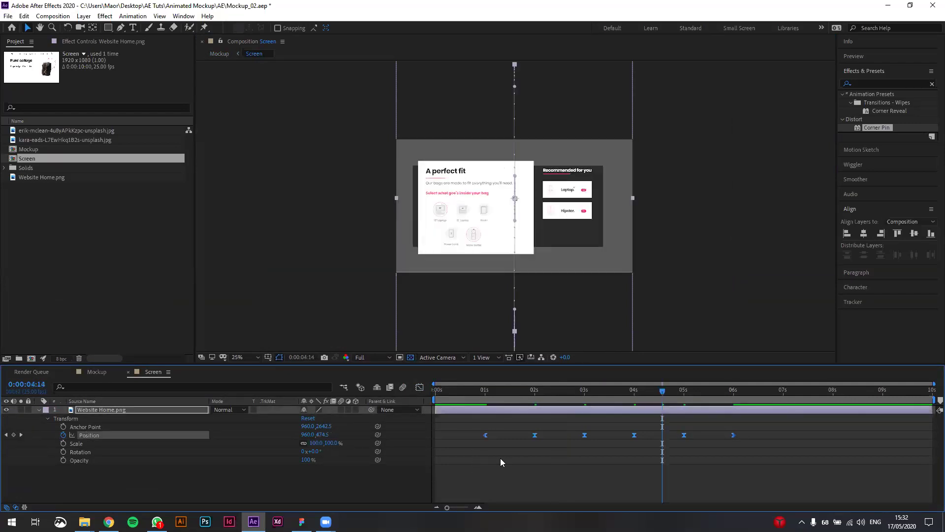
pyautogui.hotkey('ctrl', 'z')
pyautogui.press('space')
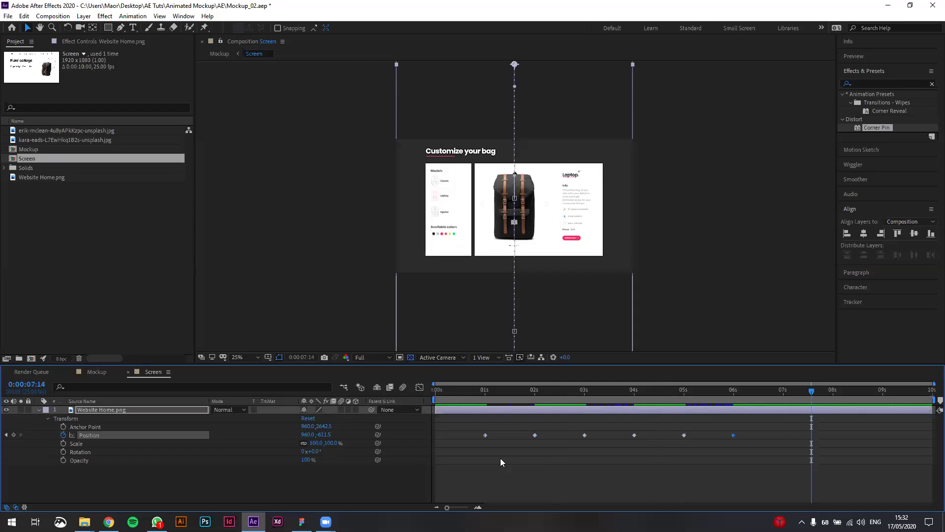
pyautogui.press('space')
pyautogui.click(529, 452)
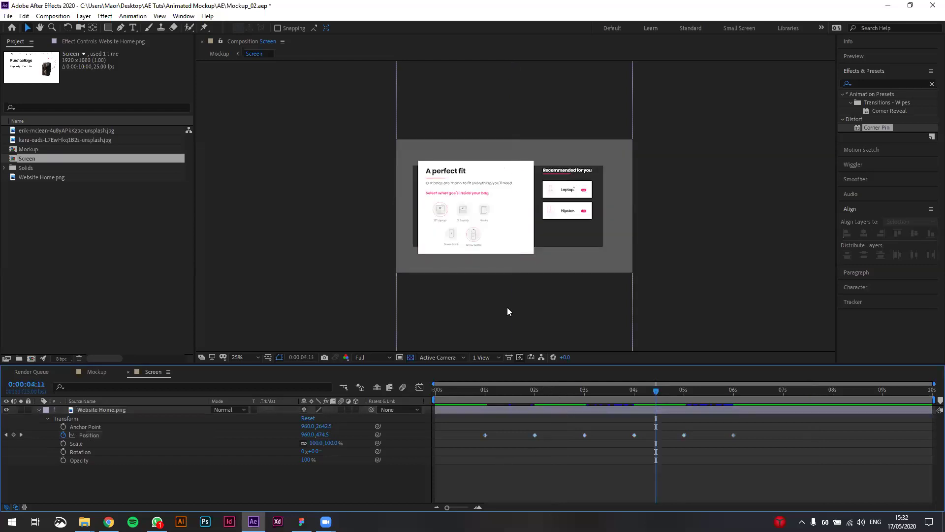
# Play the scroll with linear Position keyframes from about 0:00:00:10 in the Screen precomp
pyautogui.press('Home')
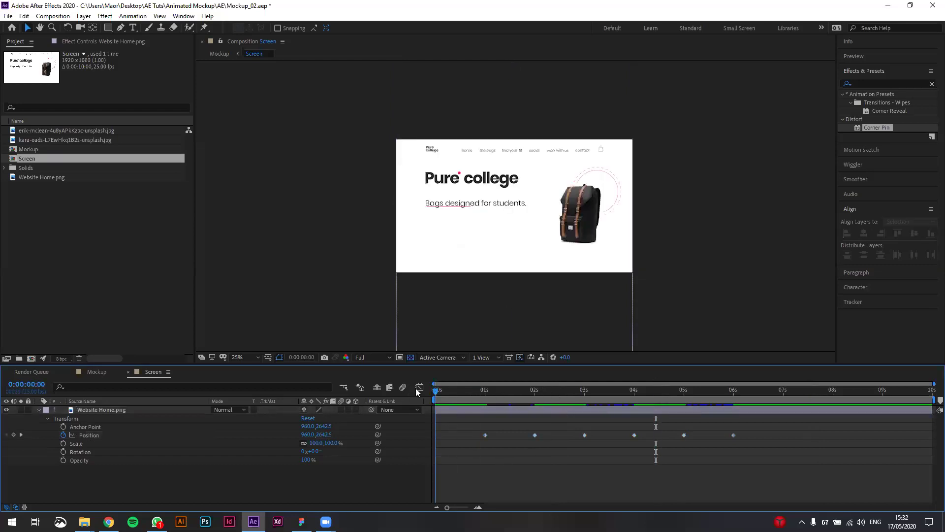
pyautogui.moveTo(434, 393); pyautogui.dragTo(458, 391)
pyautogui.press('space')
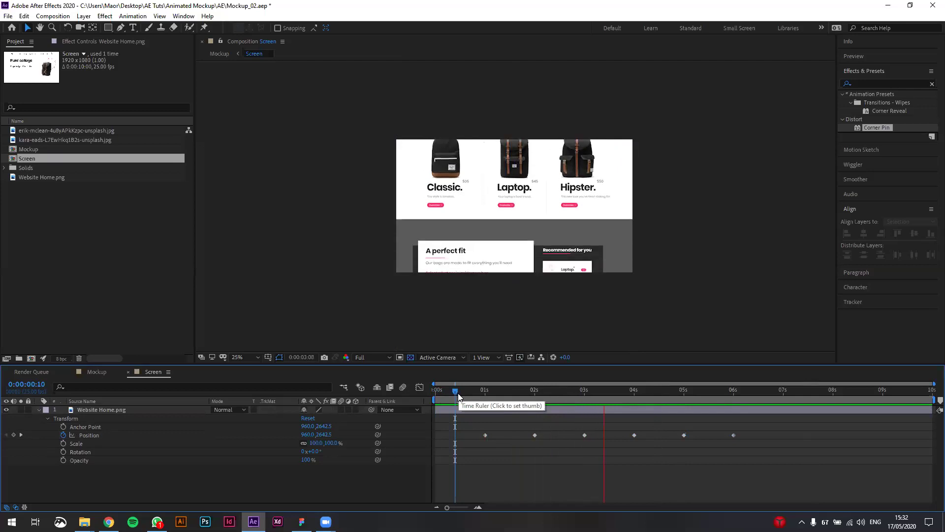
# Open the speed graph for Website Home.png's Position in an enlarged timeline and examine the speed points of the linear keyframes
pyautogui.press('space')
pyautogui.click(110, 436)
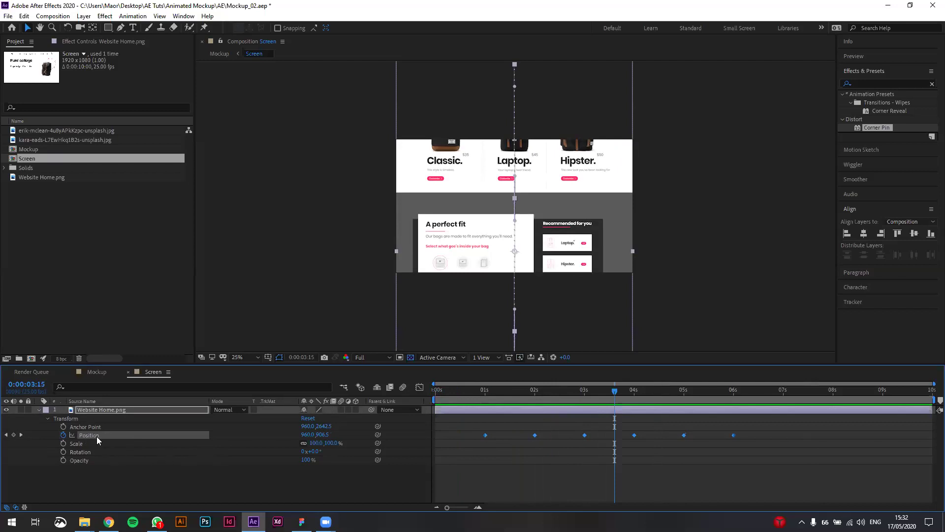
pyautogui.click(421, 390)
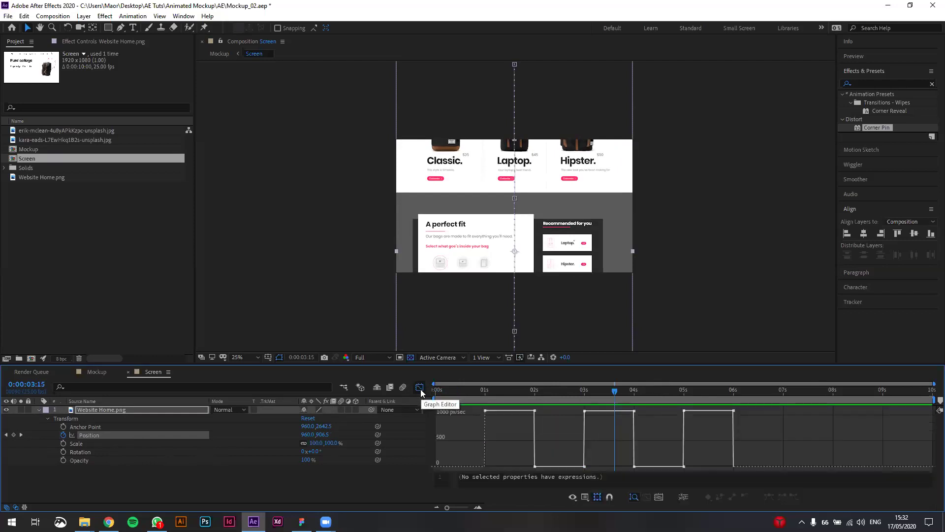
pyautogui.moveTo(550, 364); pyautogui.dragTo(563, 189)
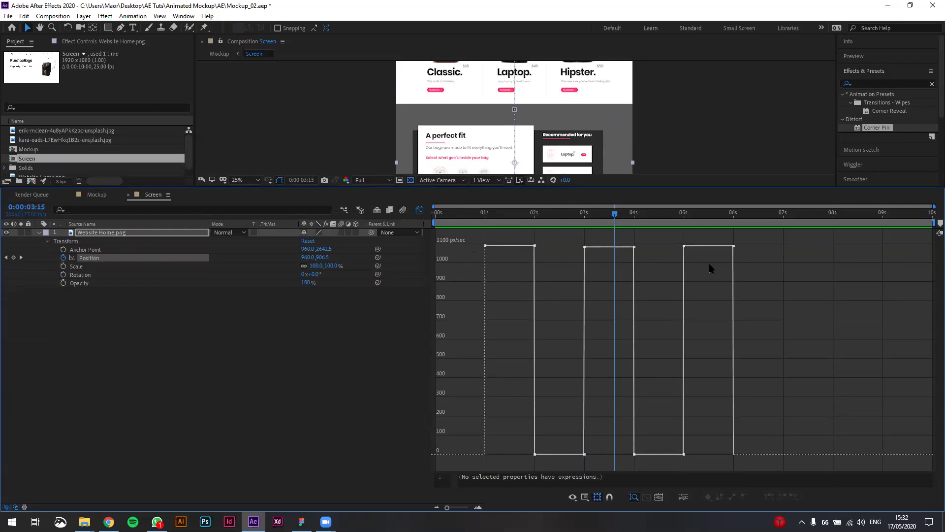
pyautogui.moveTo(461, 234); pyautogui.dragTo(783, 470)
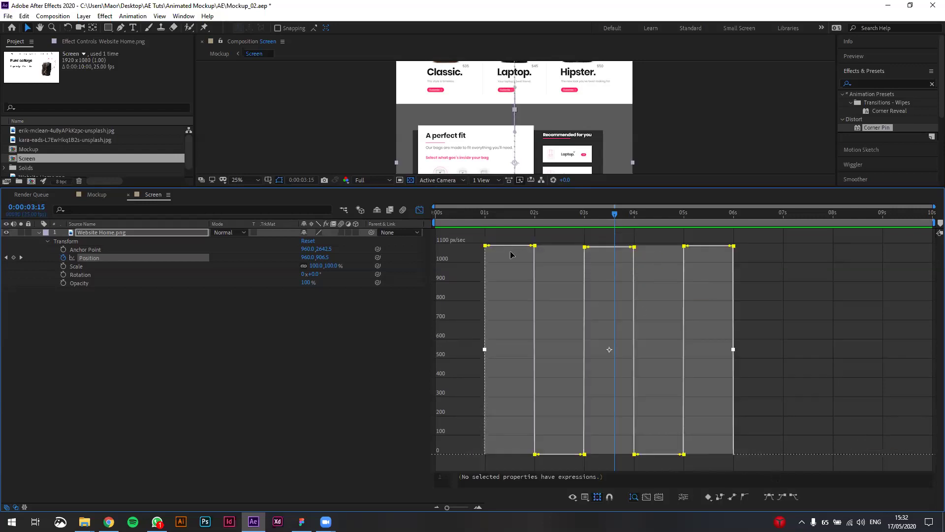
pyautogui.click(486, 245)
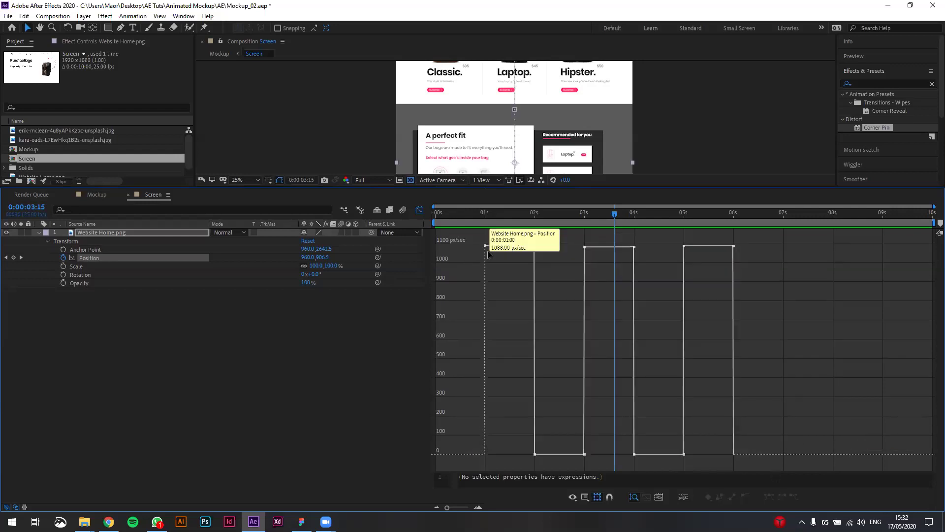
pyautogui.moveTo(470, 236); pyautogui.dragTo(769, 433)
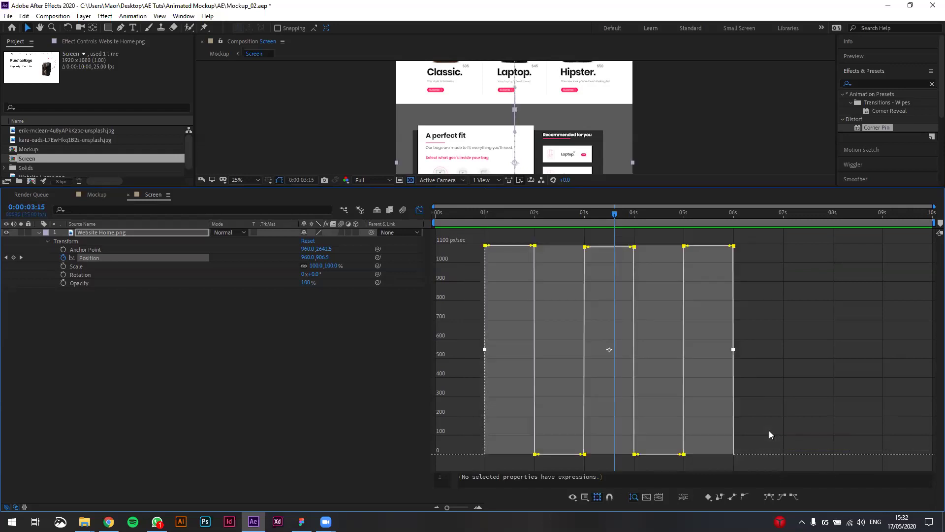
pyautogui.click(464, 276)
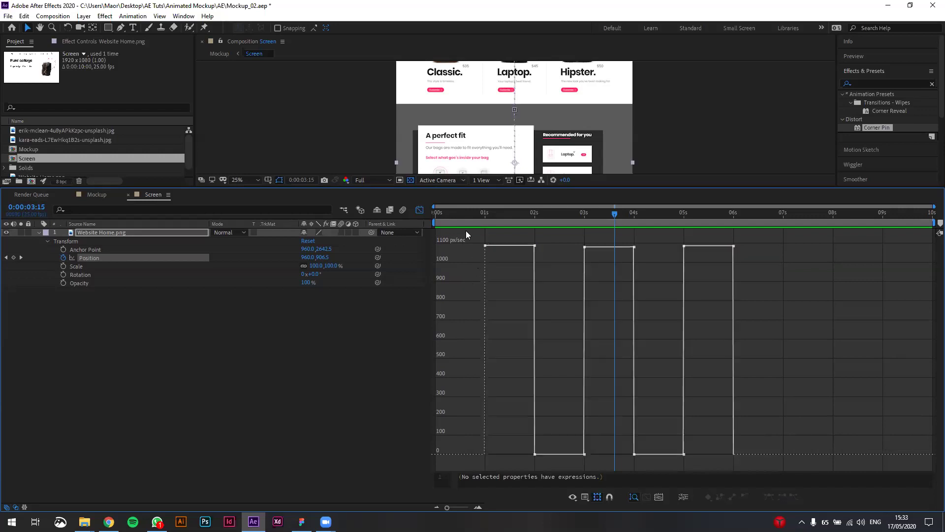
# Return the timeline to a smaller size, close the Graph Editor and apply Easy Ease to all six Position keyframes
pyautogui.moveTo(505, 186); pyautogui.dragTo(493, 334)
pyautogui.click(421, 357)
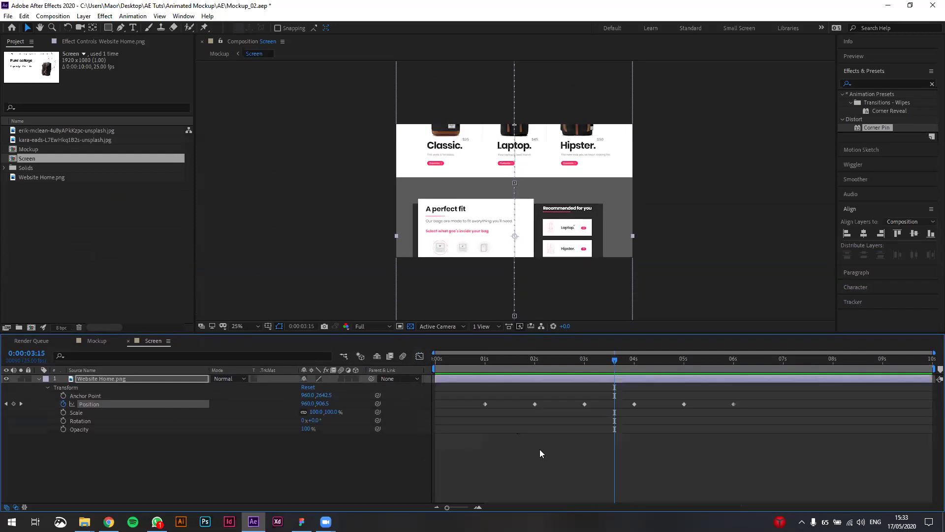
pyautogui.moveTo(469, 438); pyautogui.dragTo(743, 393)
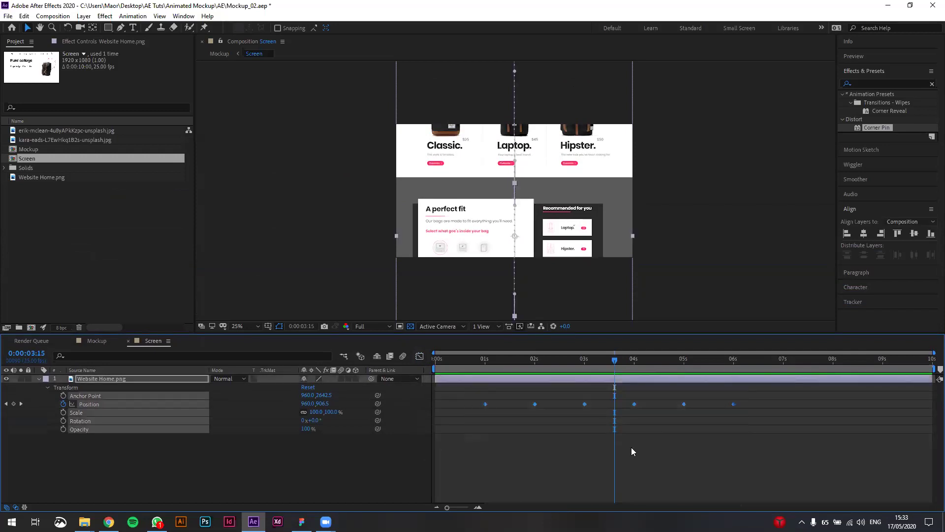
pyautogui.press('F9')
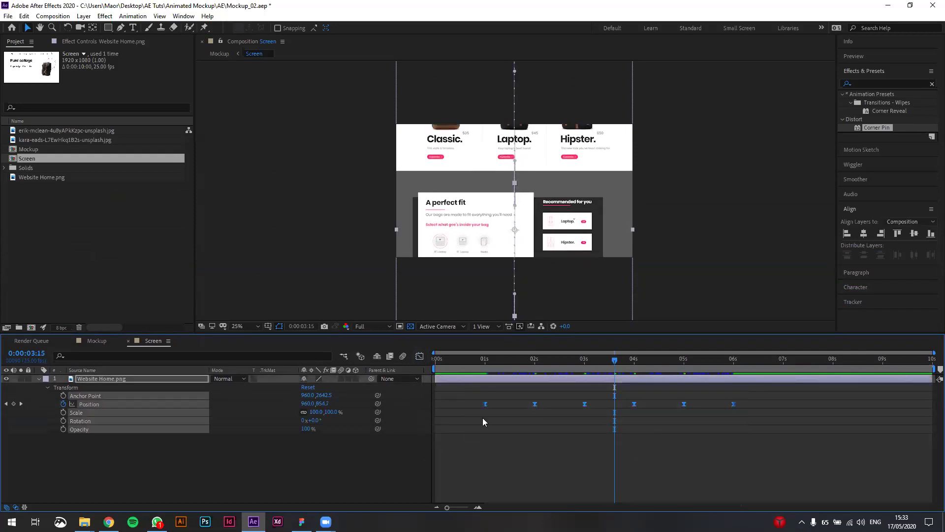
# Reopen the speed graph and lengthen the handles of all Position keyframes to form sharp speed peaks above 15000 px/sec
pyautogui.click(420, 356)
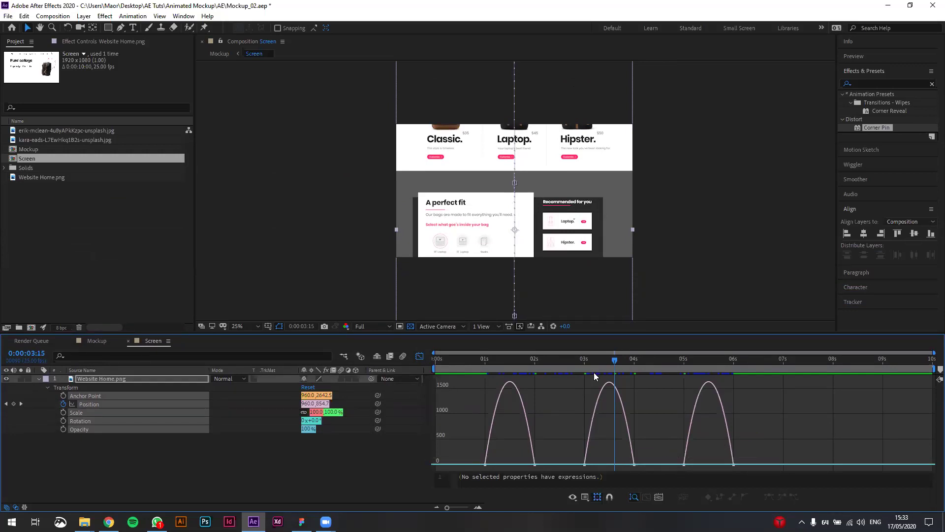
pyautogui.moveTo(452, 400); pyautogui.dragTo(781, 446)
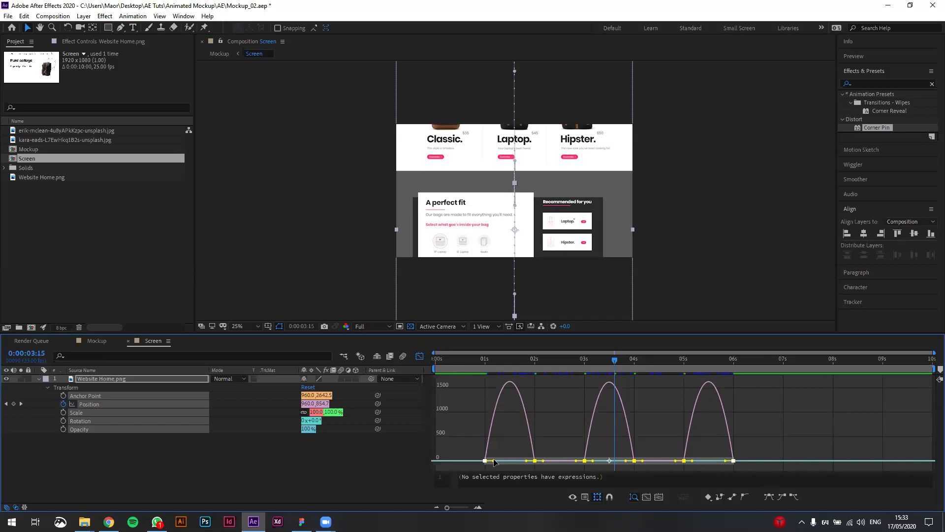
pyautogui.moveTo(494, 461); pyautogui.dragTo(512, 445)
# Play the sharpened scroll in the Screen precomp and undo the additional speed handle adjustment
pyautogui.press('space')
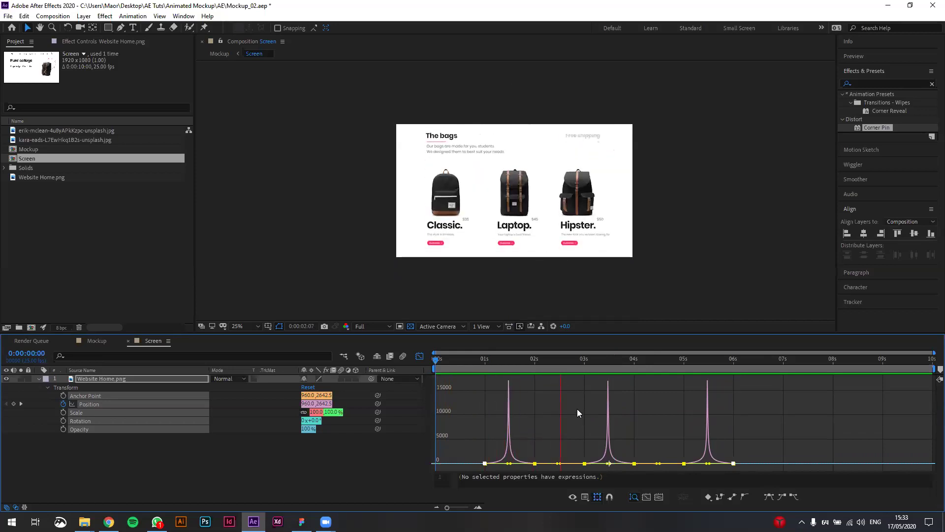
pyautogui.press('space')
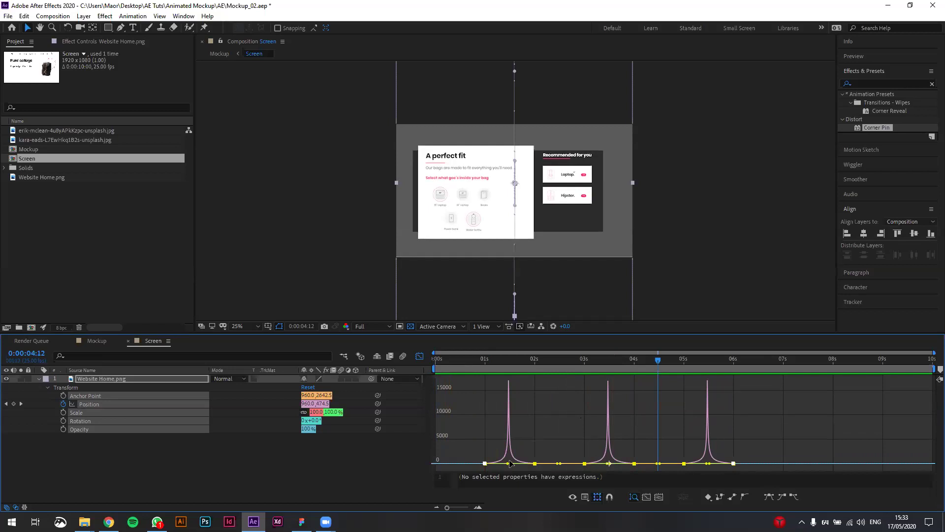
pyautogui.doubleClick(510, 466)
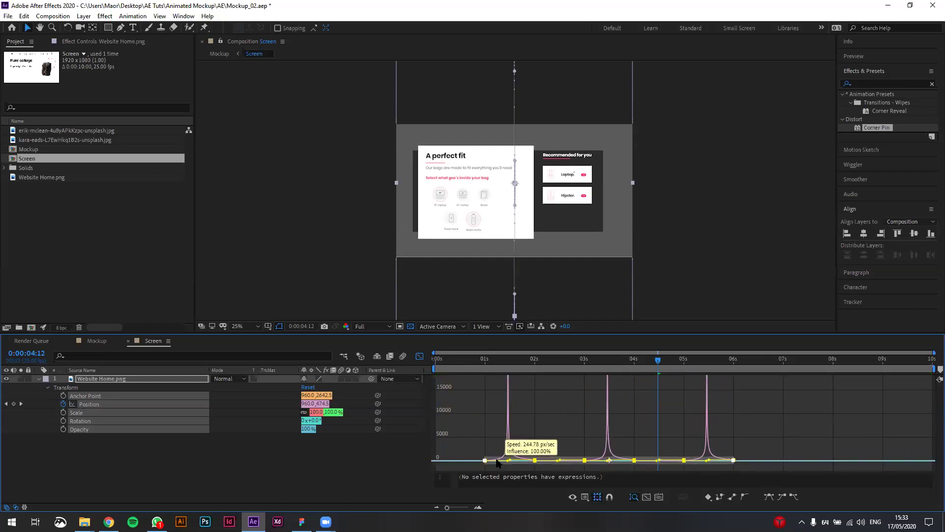
pyautogui.hotkey('ctrl', 'z')
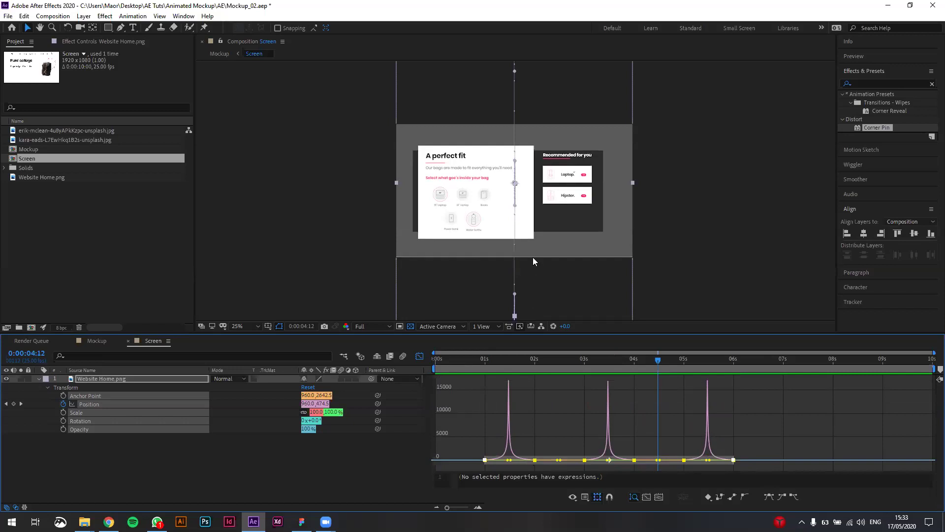
# Switch to the Mockup composition and play the sharply eased scroll on the laptop screen
pyautogui.press('Tab')
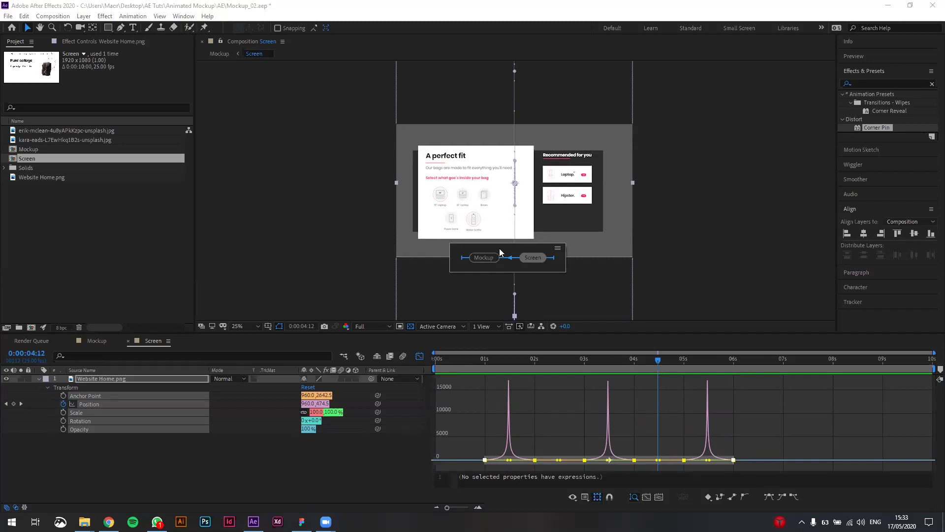
pyautogui.click(486, 257)
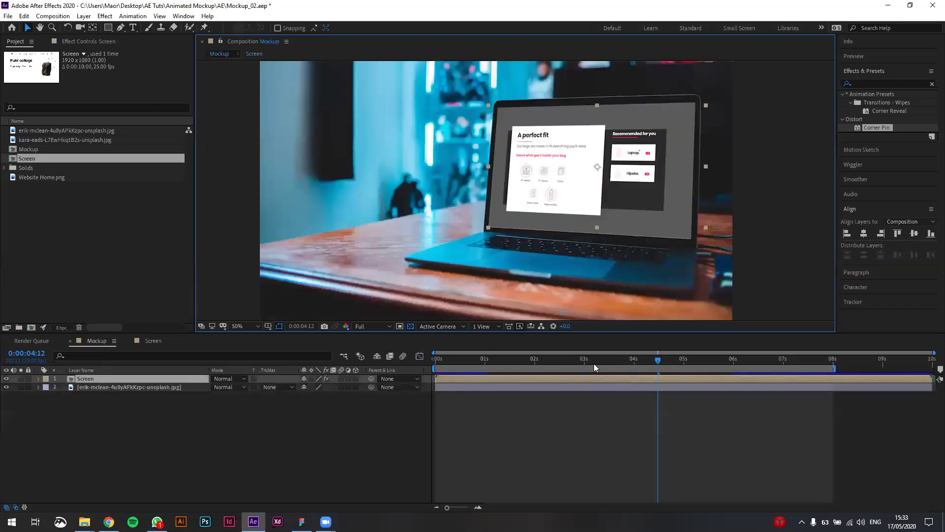
pyautogui.press('space')
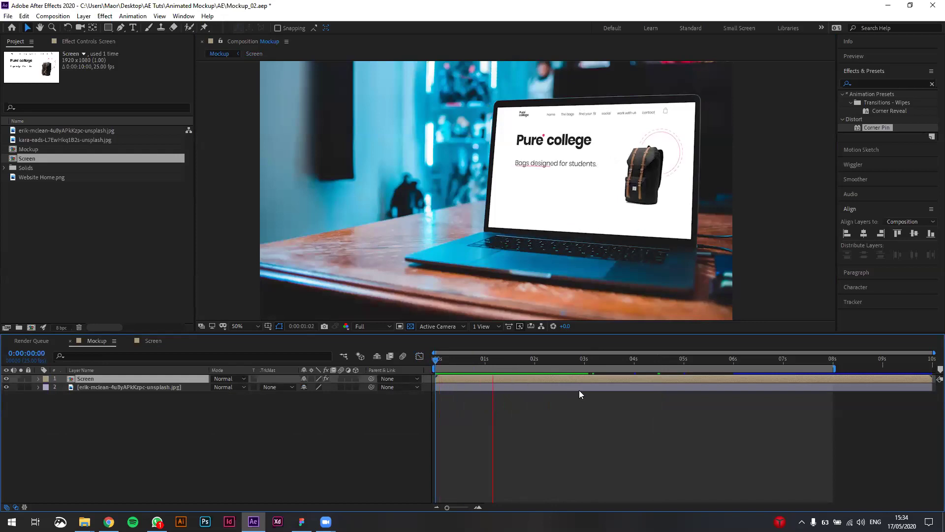
# Return to the Screen precomp and shorten the handles of all Position keyframes to lower the speed peaks to about 2600 px/sec
pyautogui.press('Tab')
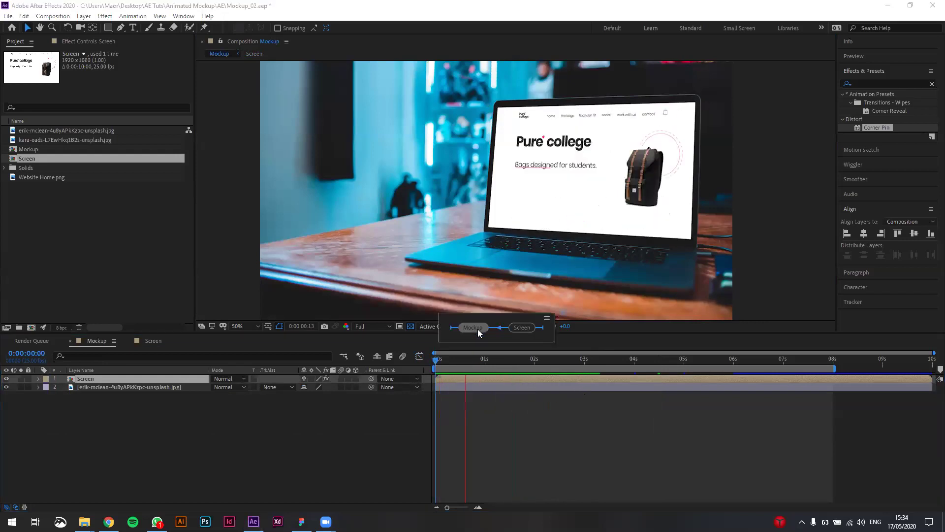
pyautogui.click(515, 328)
pyautogui.moveTo(508, 462); pyautogui.dragTo(492, 448)
pyautogui.click(487, 451)
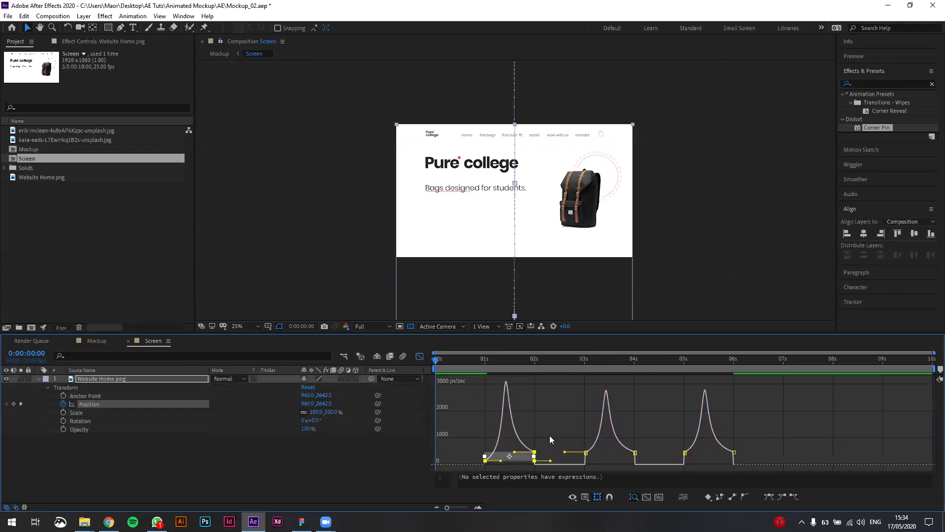
# Switch to the Mockup composition, zoom out to 25% and play the softened scroll on the laptop screen from the start
pyautogui.click(96, 340)
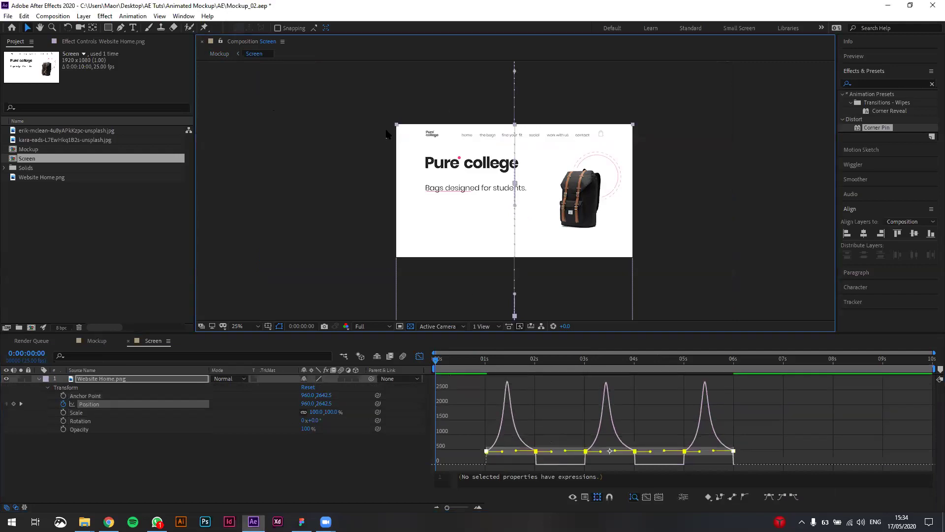
pyautogui.click(478, 363)
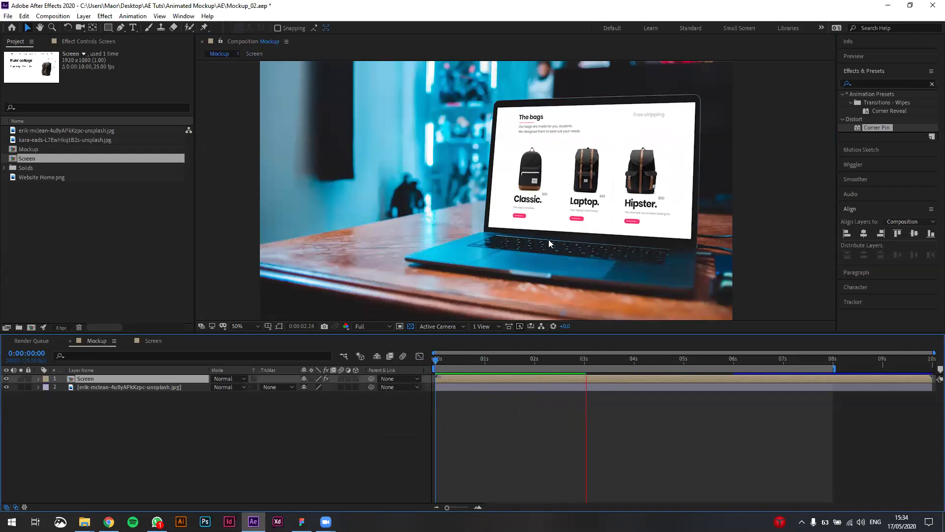
pyautogui.press('space')
pyautogui.press(',')
pyautogui.moveTo(491, 359); pyautogui.dragTo(460, 360)
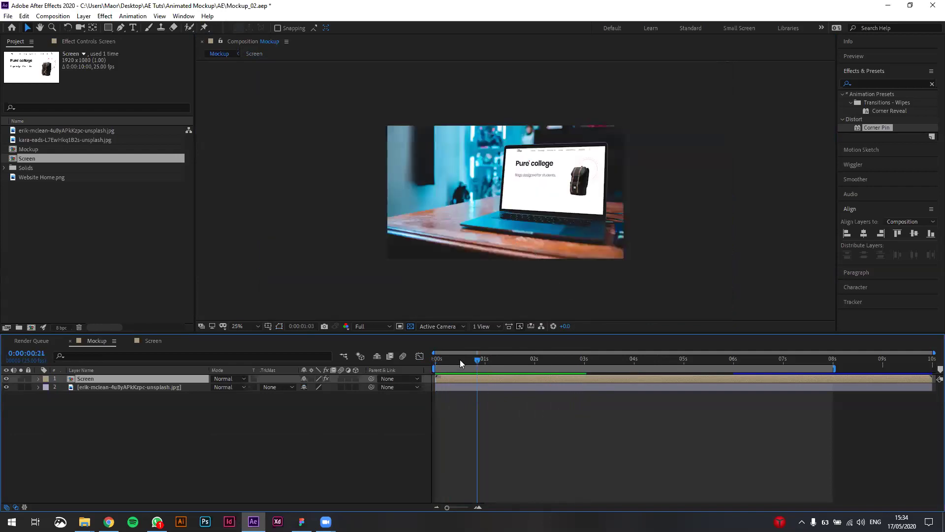
pyautogui.press('space')
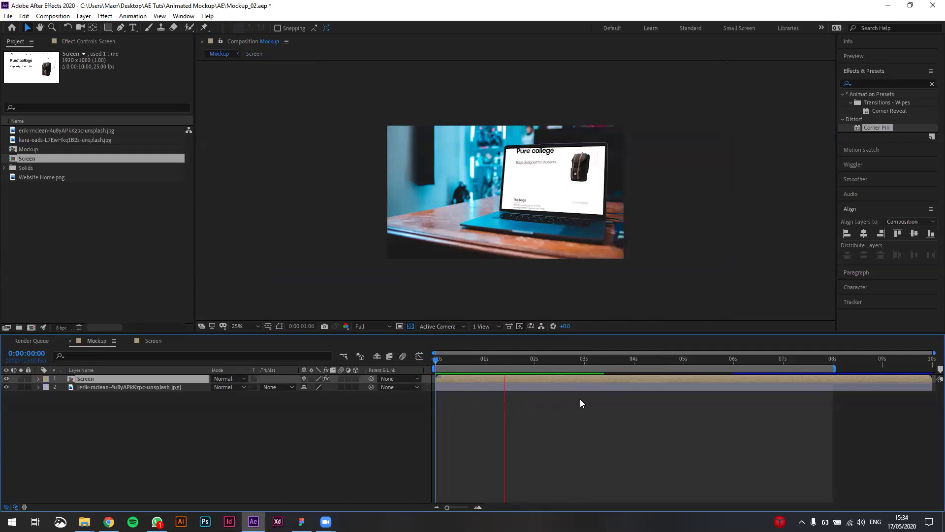
pyautogui.press('space')
pyautogui.press('space')
pyautogui.press('space')
# Enlarge the viewer area, zoom the Mockup composition to 50% and play the laptop scroll from 0:00:00:00
pyautogui.moveTo(541, 340); pyautogui.dragTo(529, 427)
pyautogui.scroll(1, 512, 275)
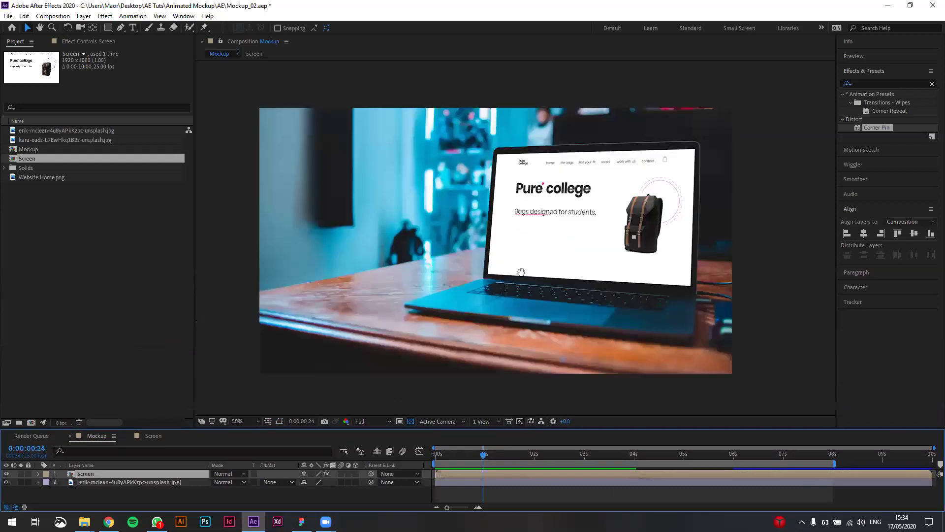
pyautogui.moveTo(521, 272); pyautogui.dragTo(526, 265)
pyautogui.click(436, 453)
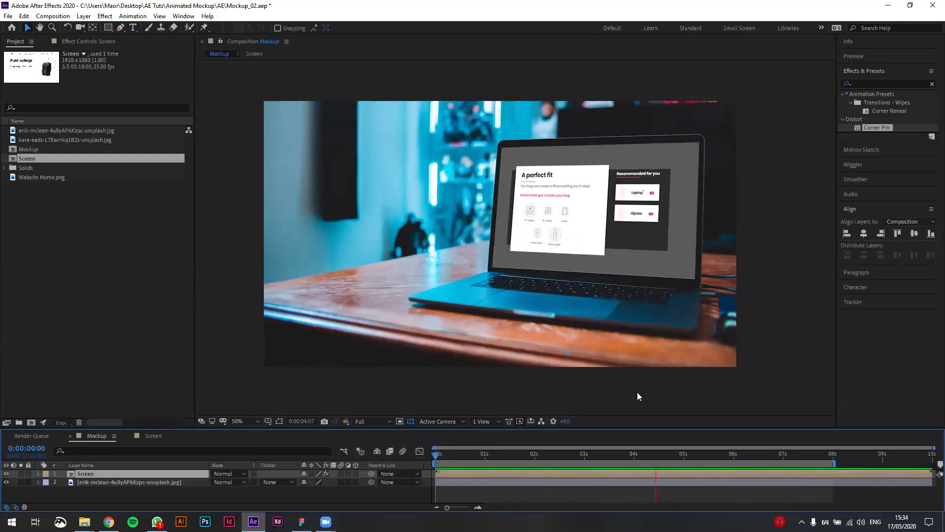
pyautogui.press('space')
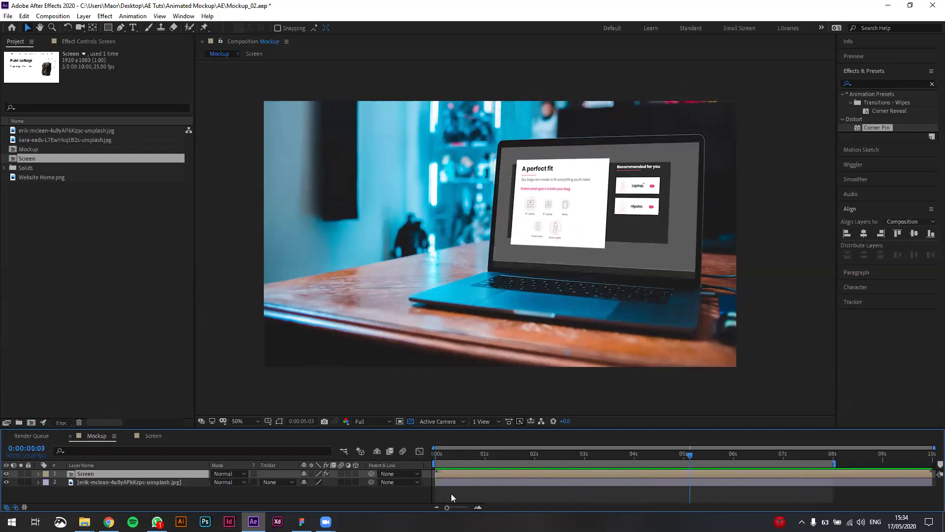